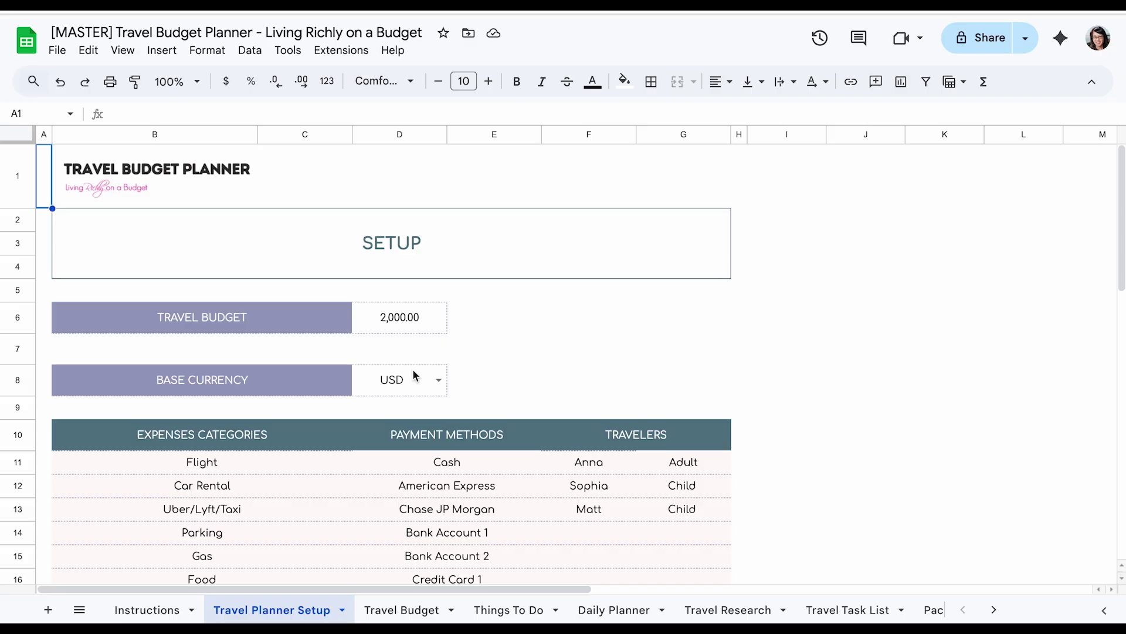
Save the spreadsheet settings with United States locale and Pacific time zone, then view Travel Budget.
click(57, 52)
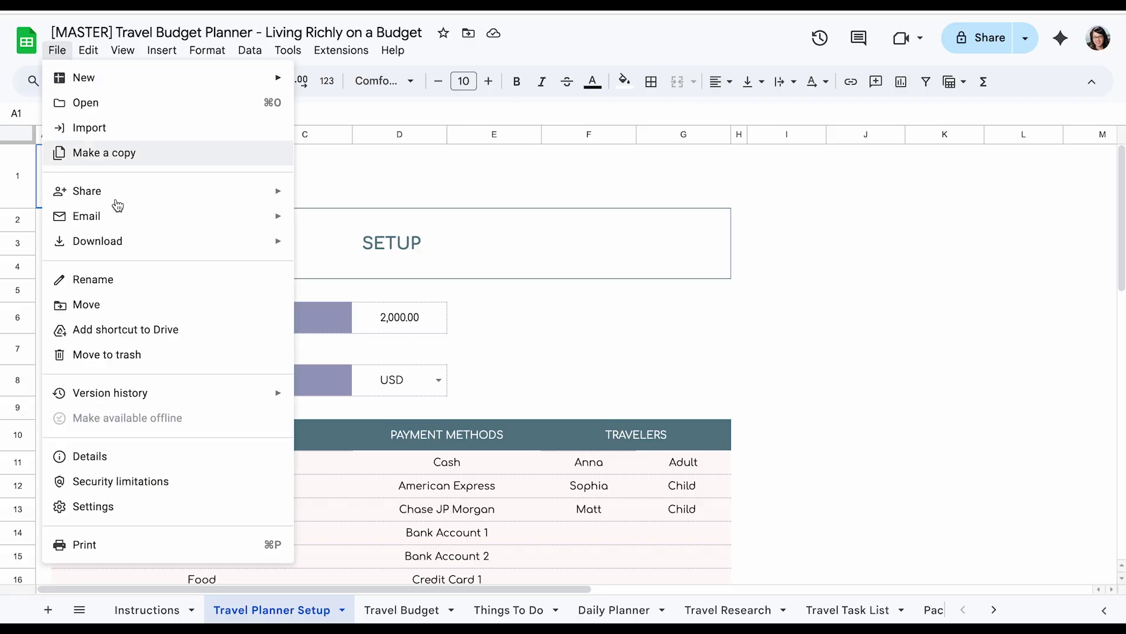
click(111, 509)
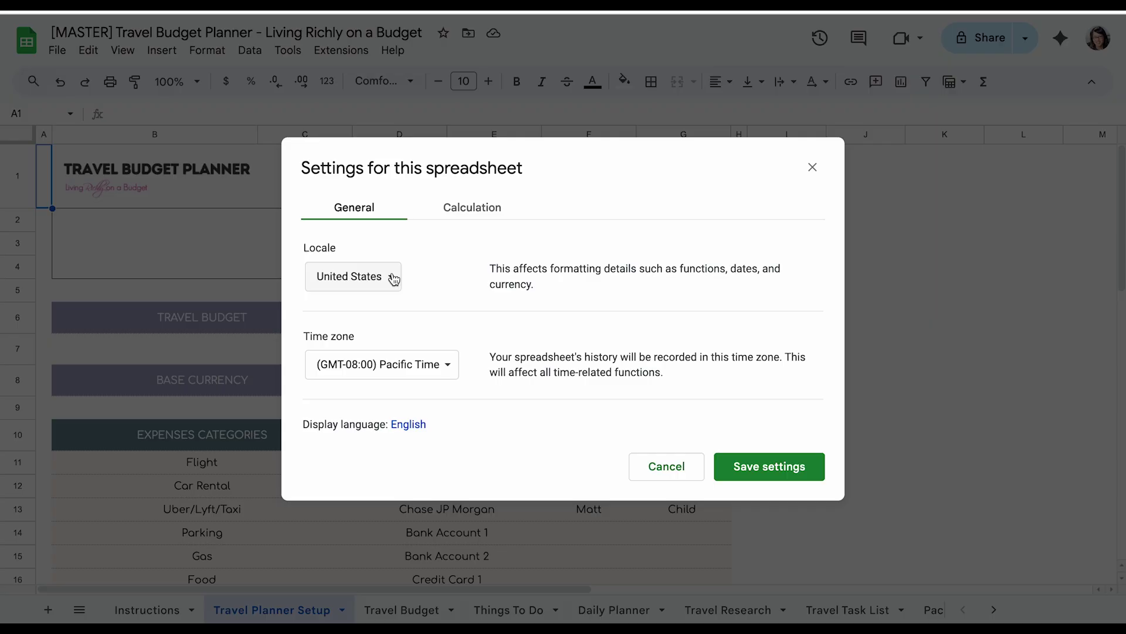
click(762, 468)
scroll(314, 457, down, 4)
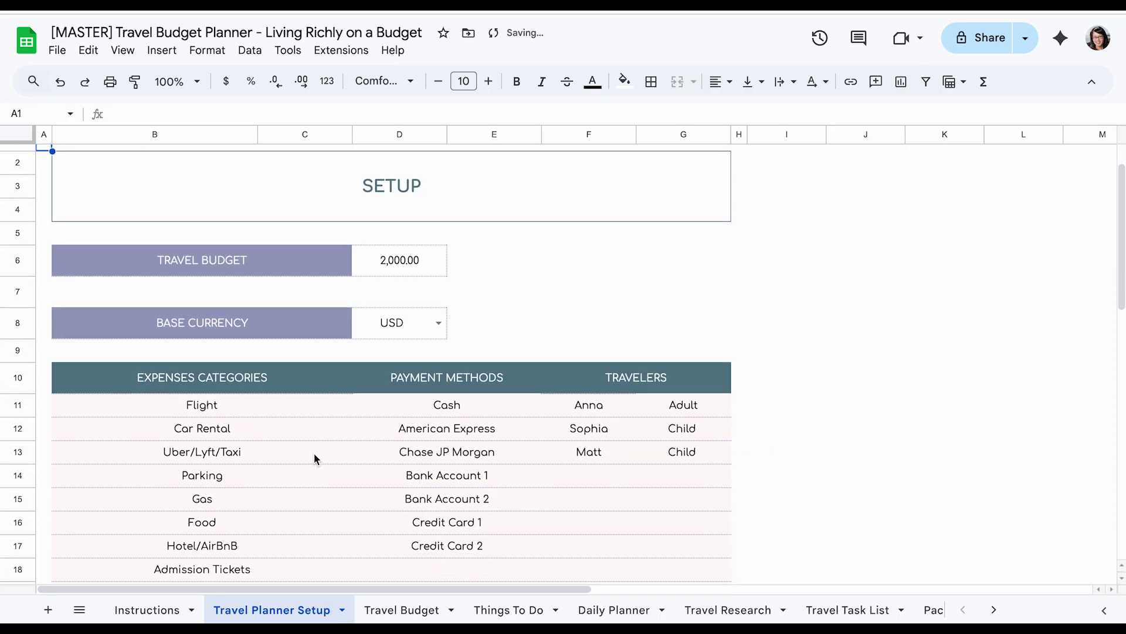
Look over the Travel Budget expense log, selecting the first expense dated 7/11/25.
click(400, 610)
scroll(133, 405, down, 5)
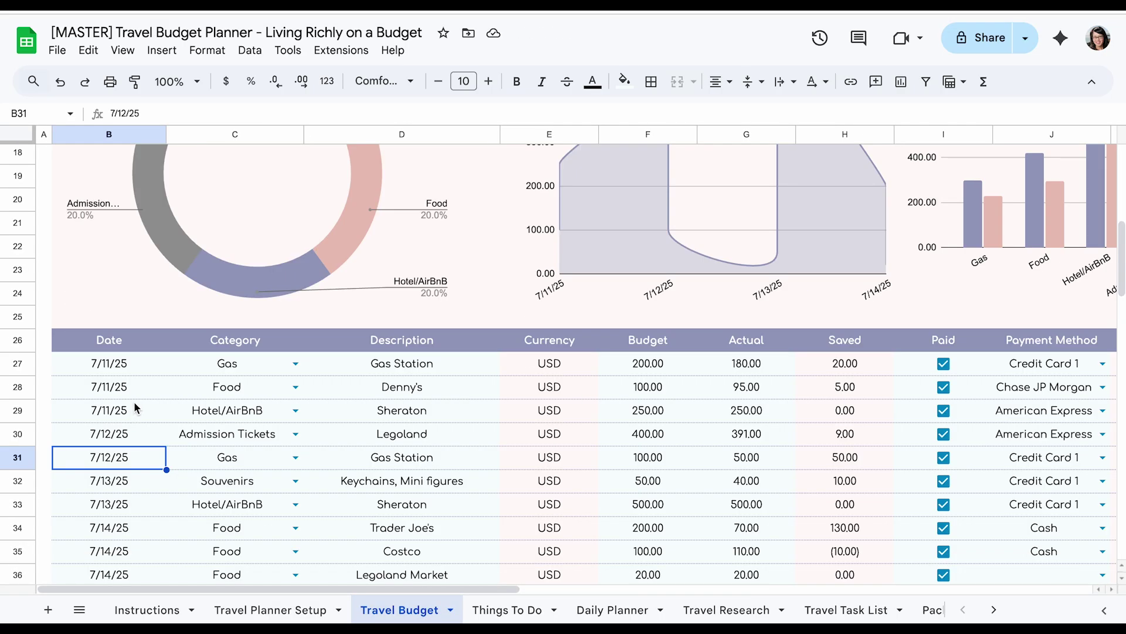
click(120, 370)
Return to Travel Planner Setup, check the 2,000.00 budget and leave base currency as USD.
click(270, 609)
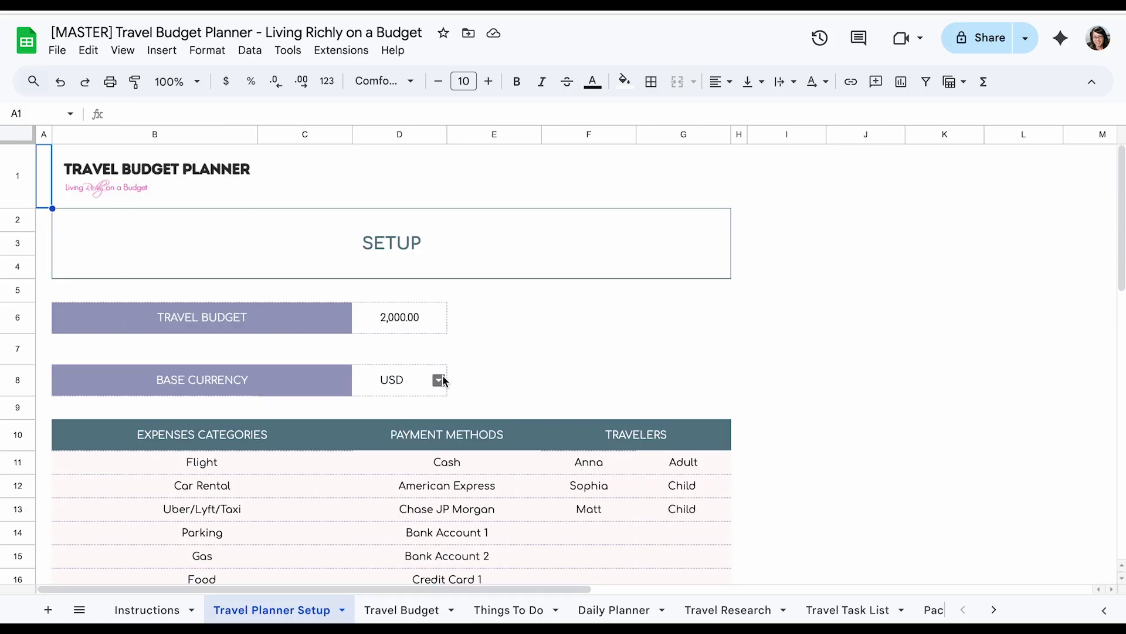
click(408, 317)
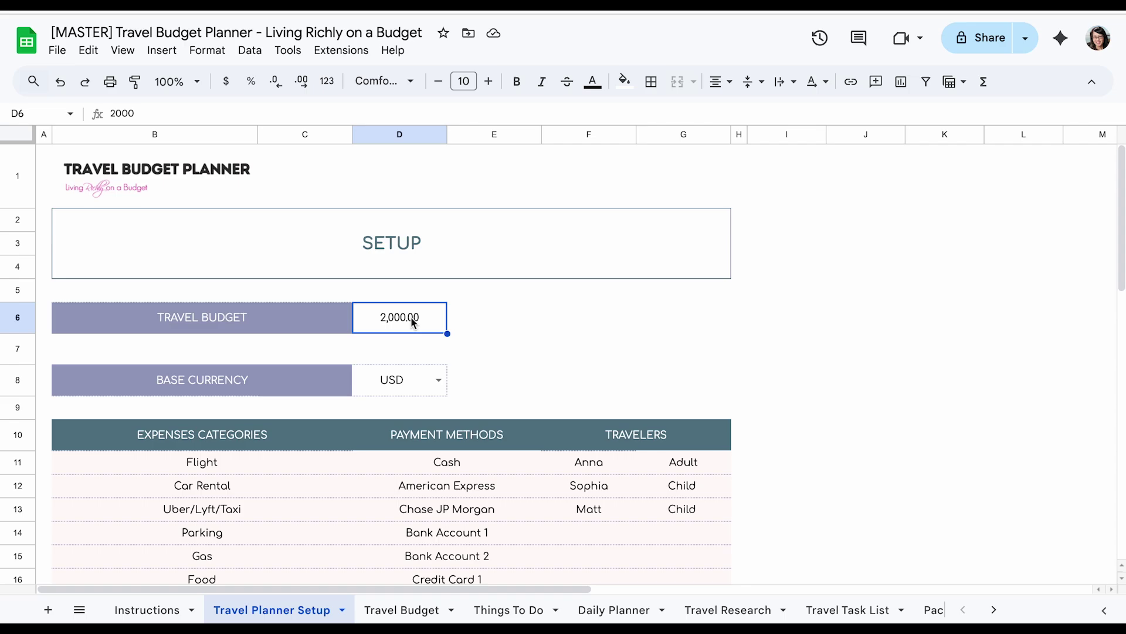
click(440, 381)
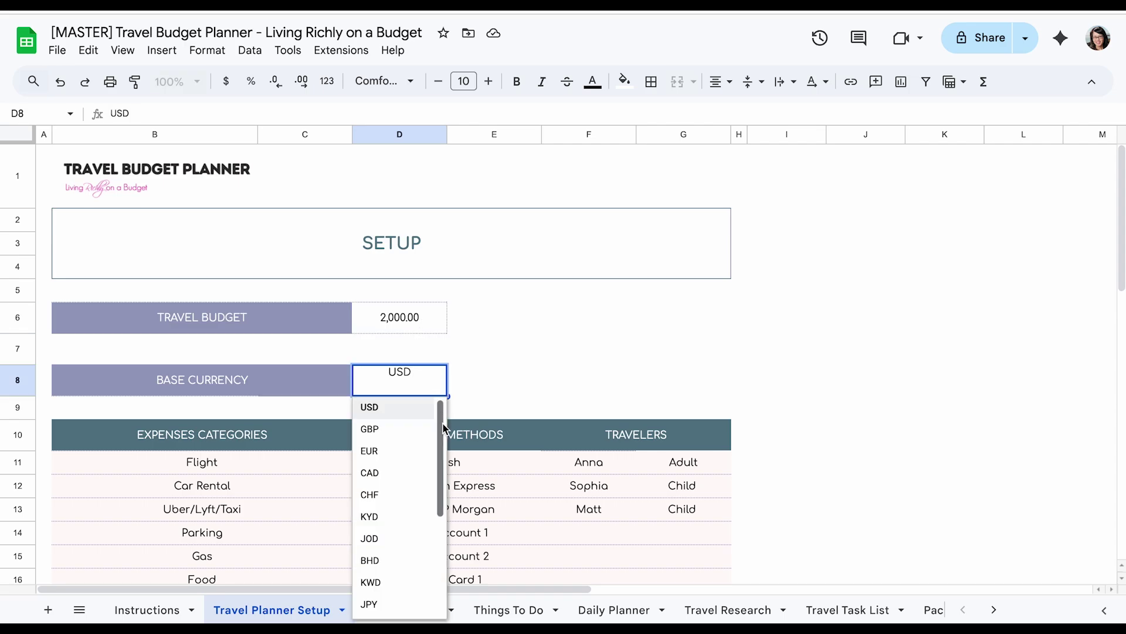
click(489, 351)
scroll(268, 466, down, 1)
scroll(268, 466, down, 3)
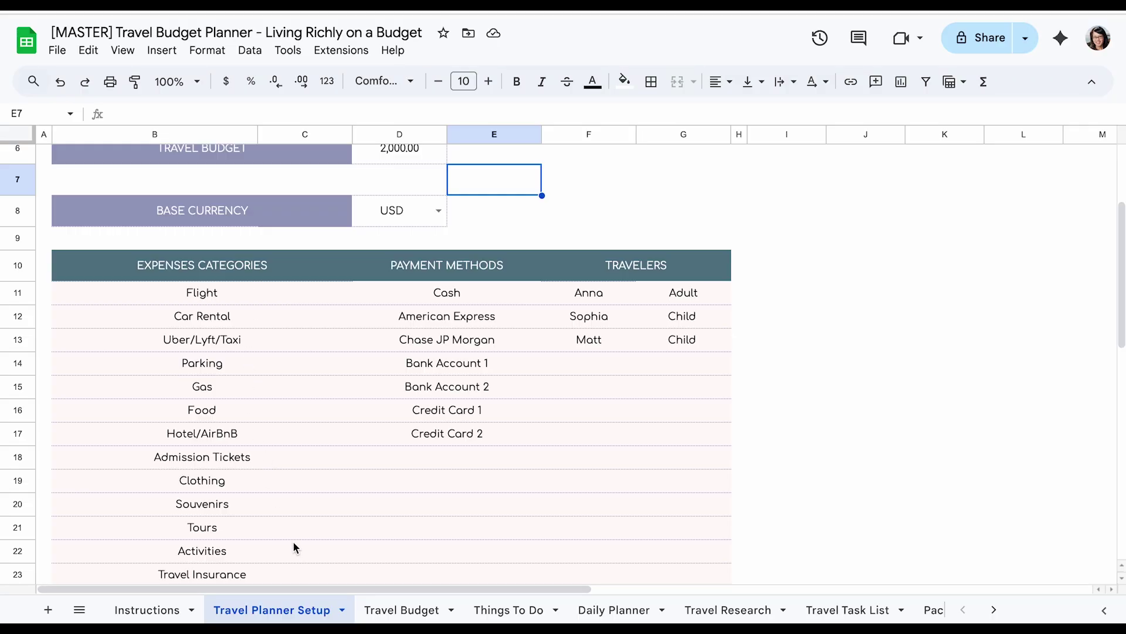
scroll(275, 506, down, 1)
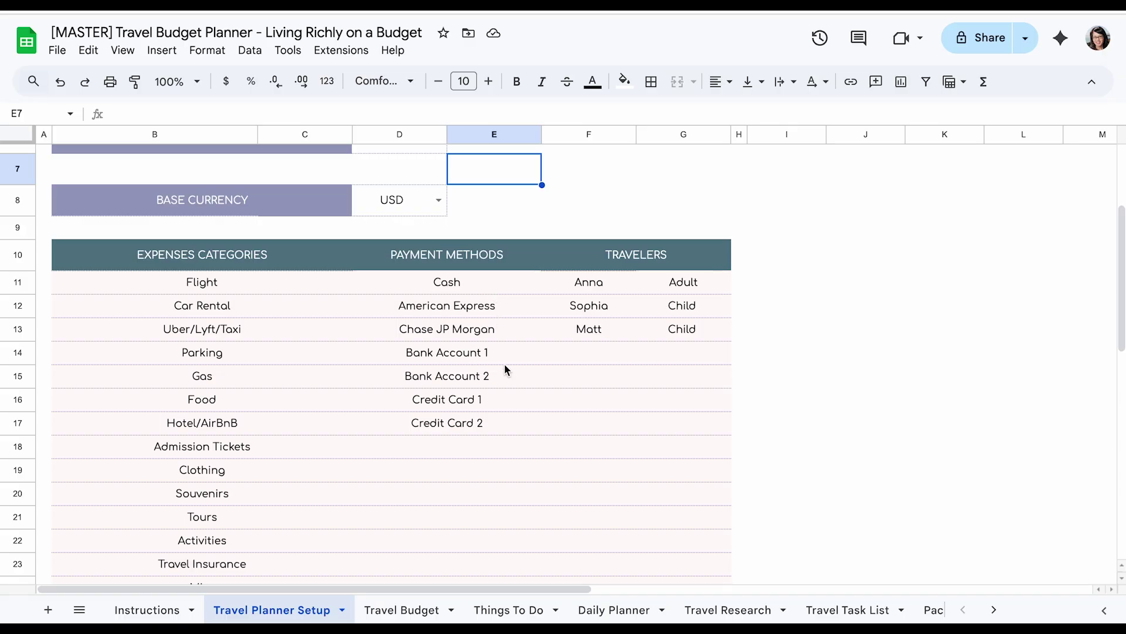
click(599, 293)
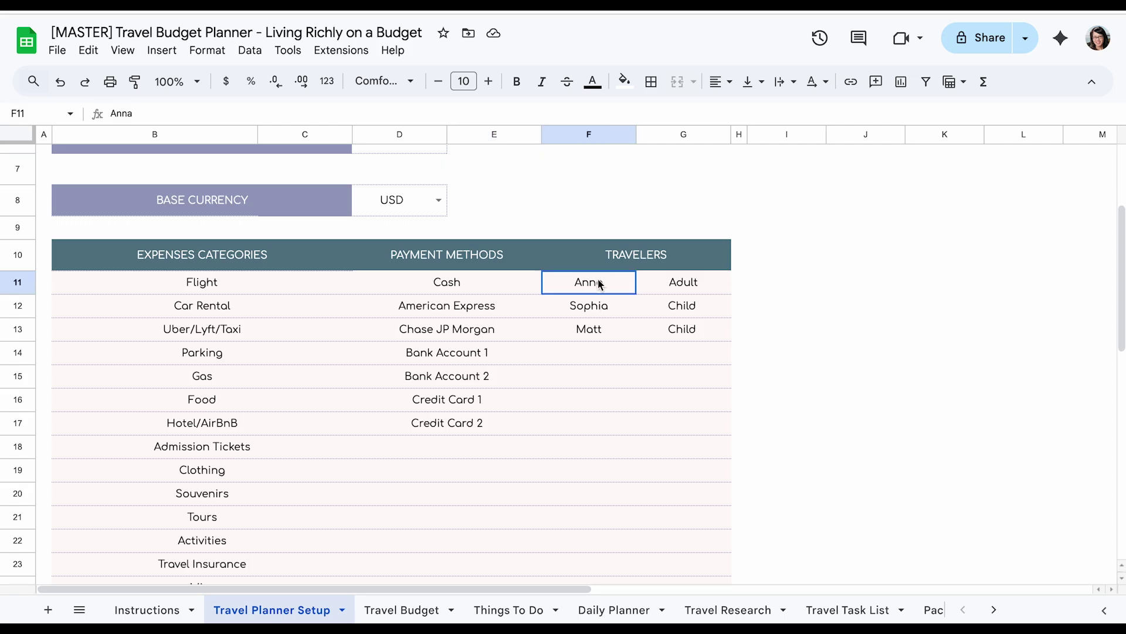
click(607, 308)
click(604, 333)
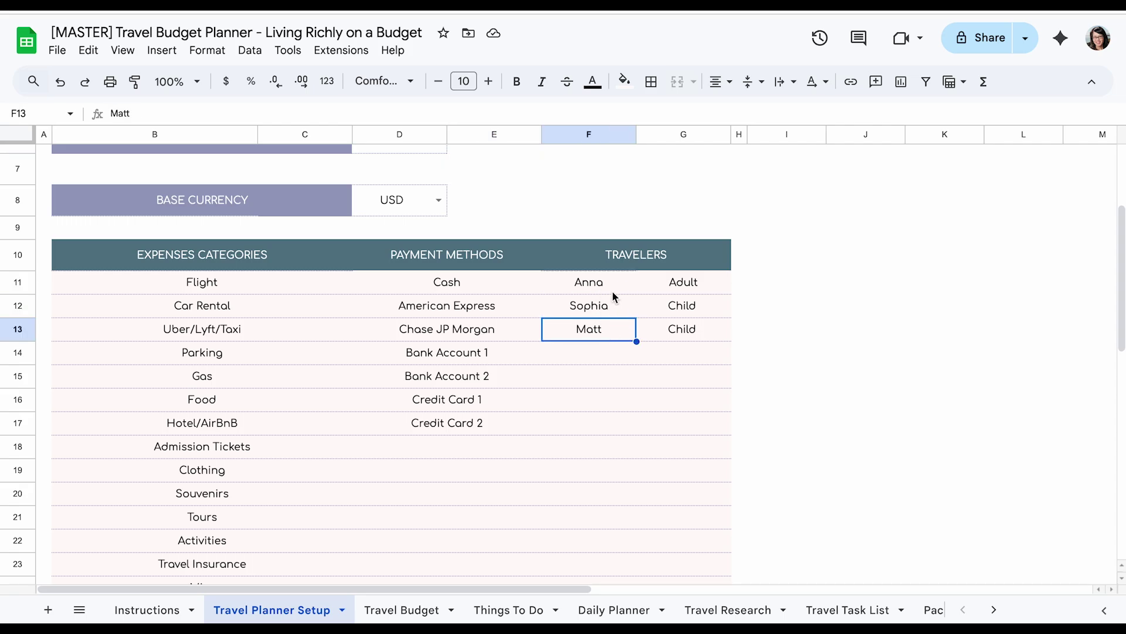
click(698, 283)
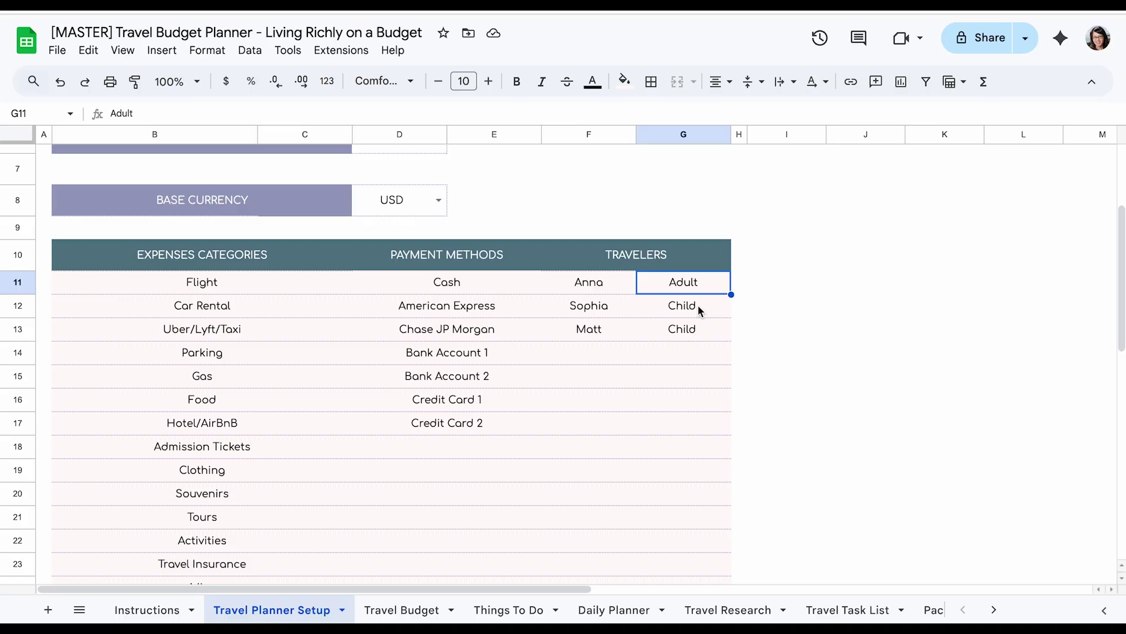
click(698, 304)
click(702, 320)
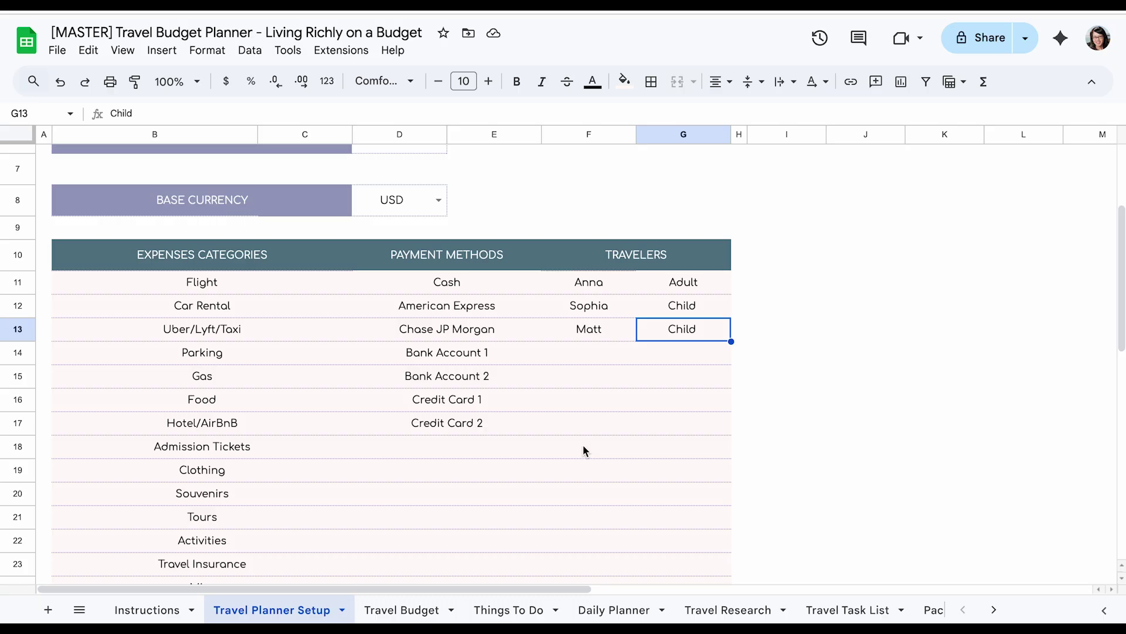
On Travel Research, select Legoland in Carlsbad, CA and keep its transport set to Fly.
click(753, 611)
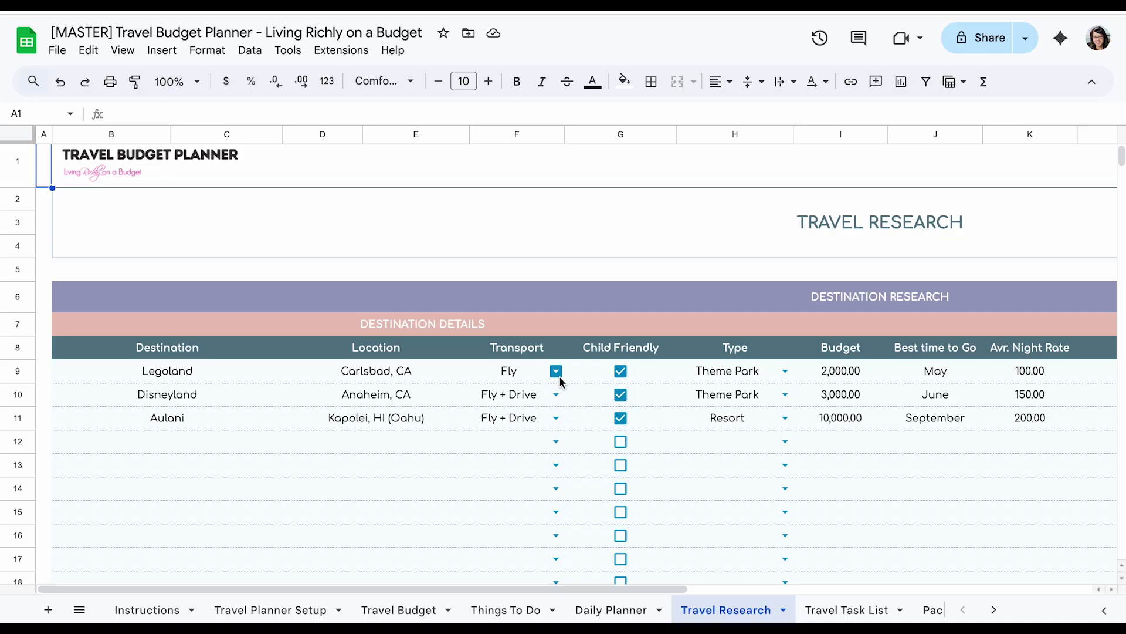
mouse_move(478, 586)
mouse_down()
mouse_move(704, 584)
mouse_move(491, 580)
mouse_up()
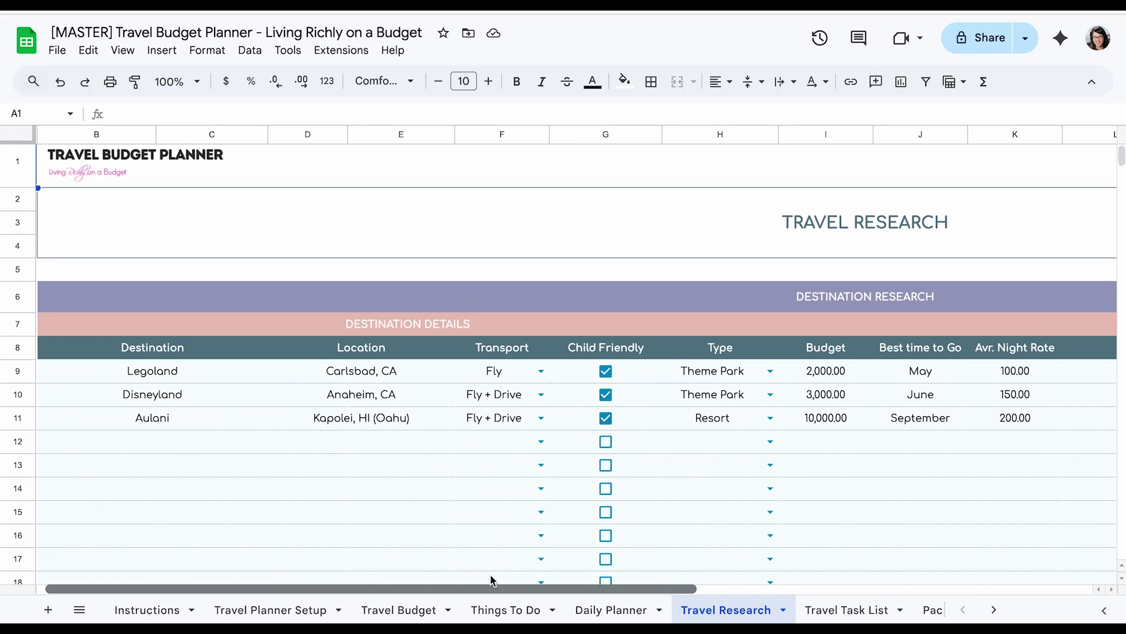
click(172, 378)
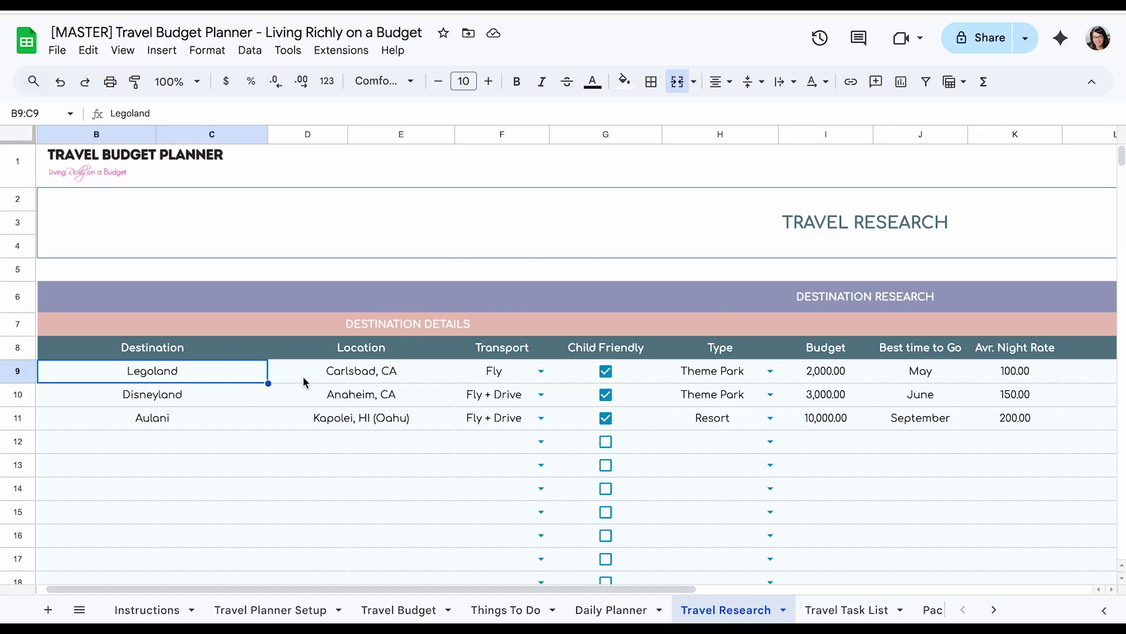
click(352, 376)
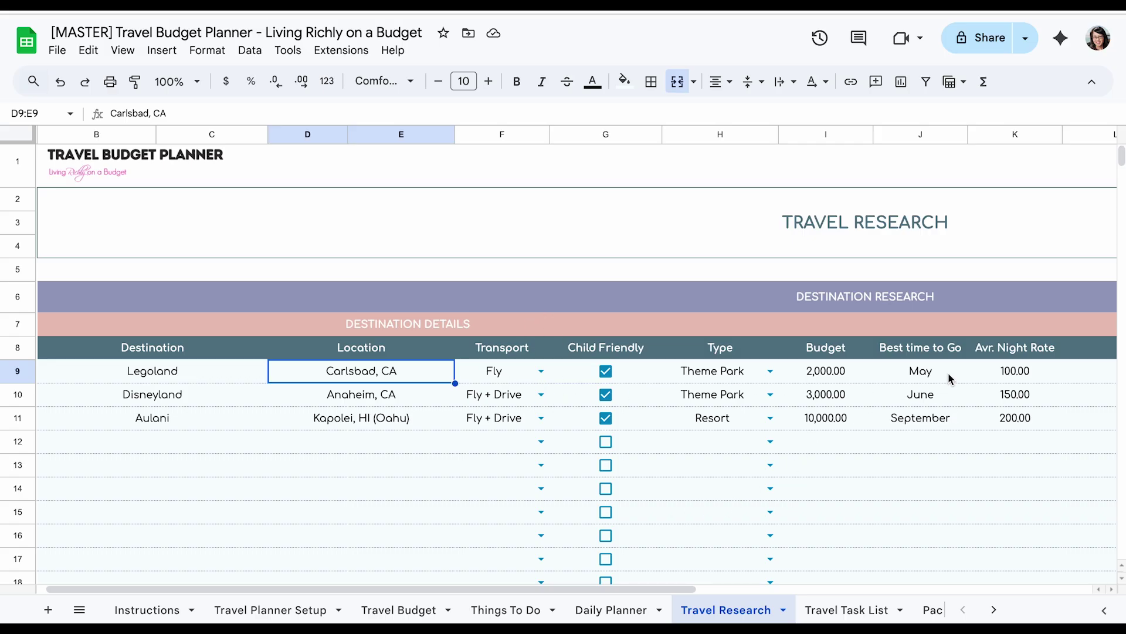
scroll(1034, 375, down, 3)
click(541, 275)
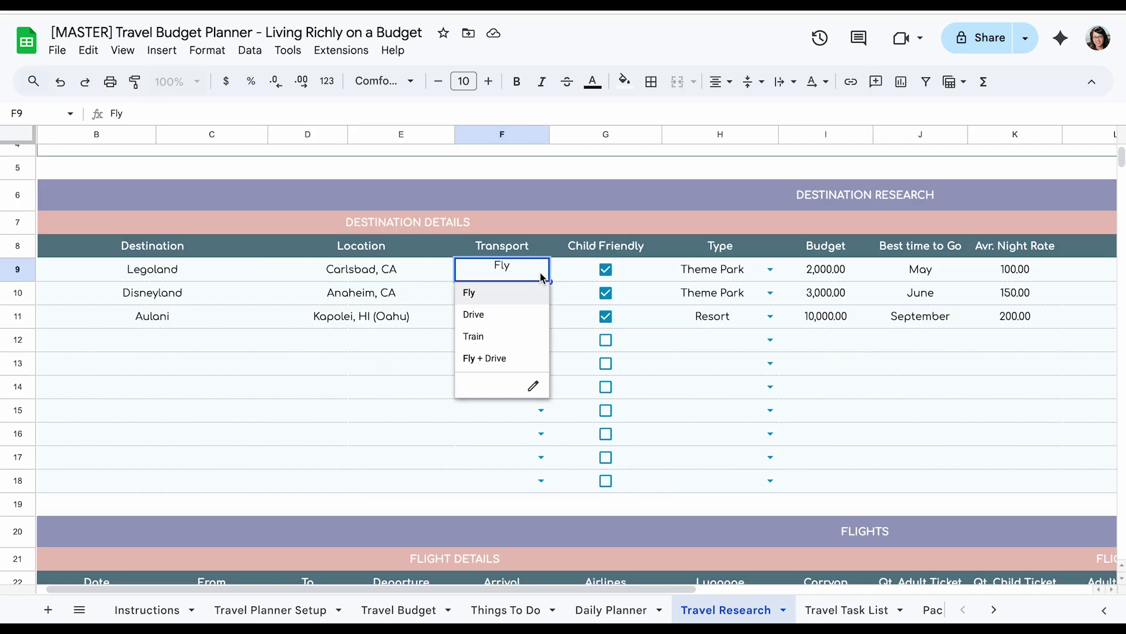
key(Tab)
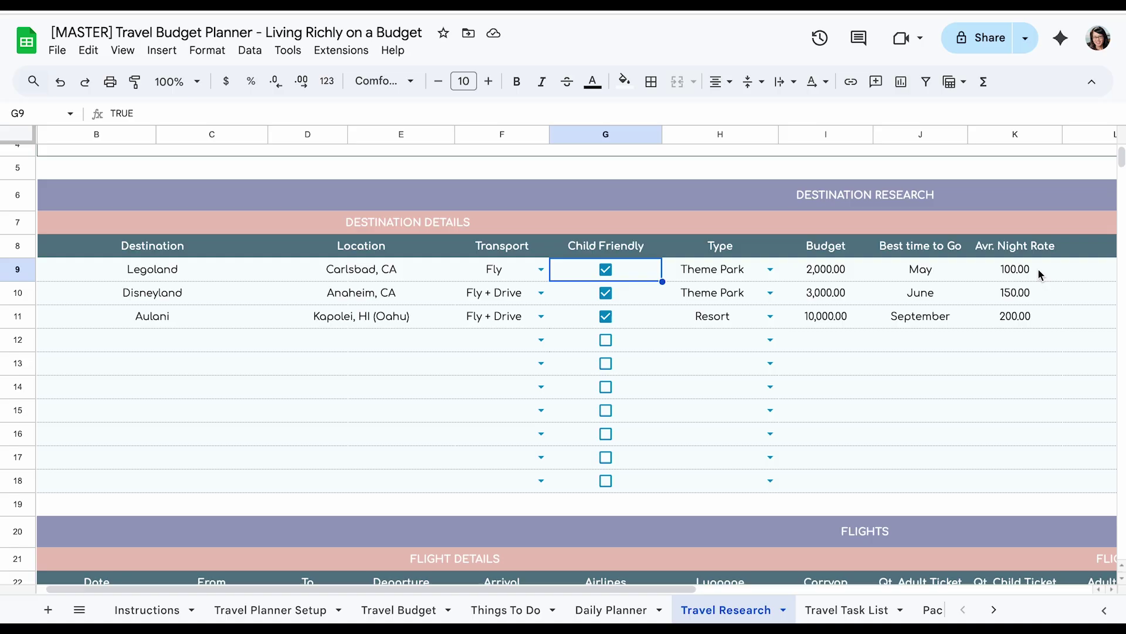
scroll(230, 406, down, 4)
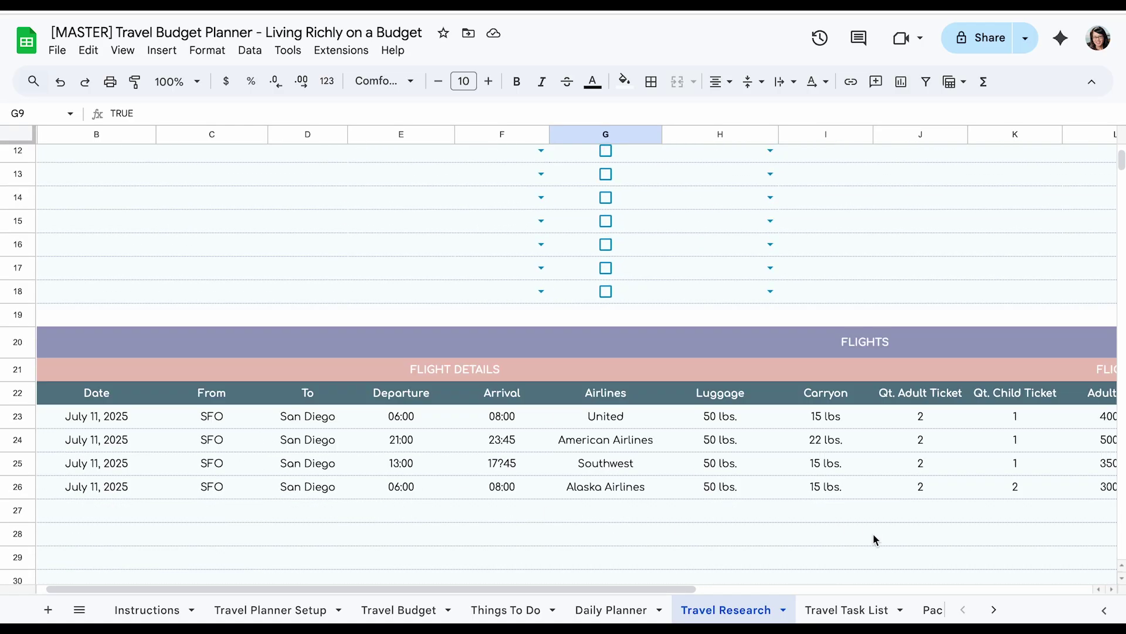
drag(660, 588, 637, 583)
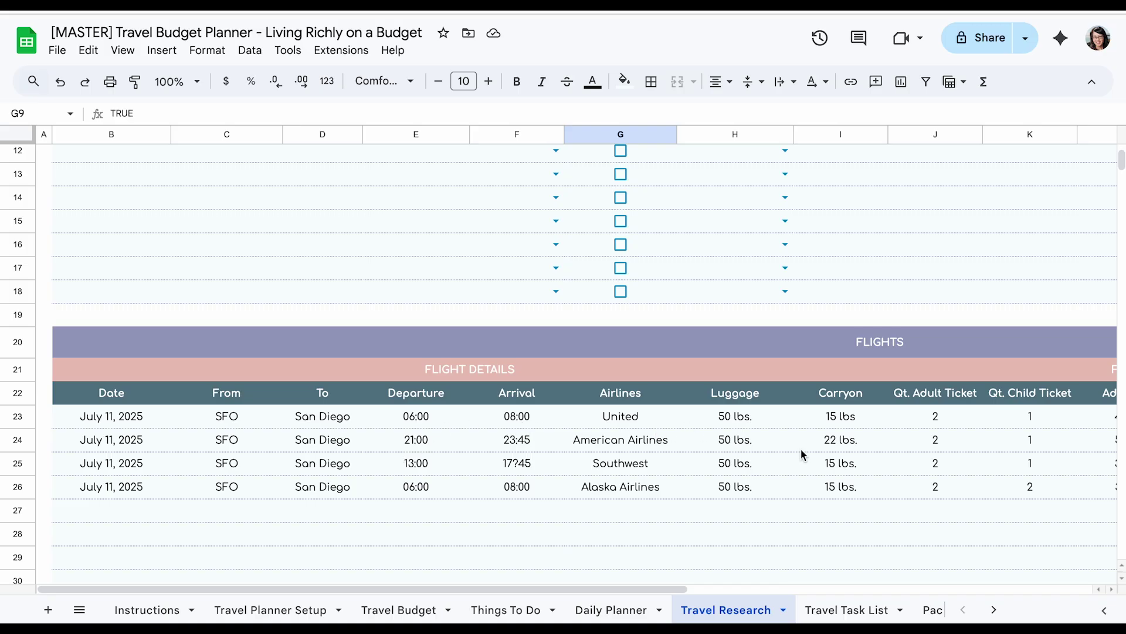
scroll(251, 303, down, 2)
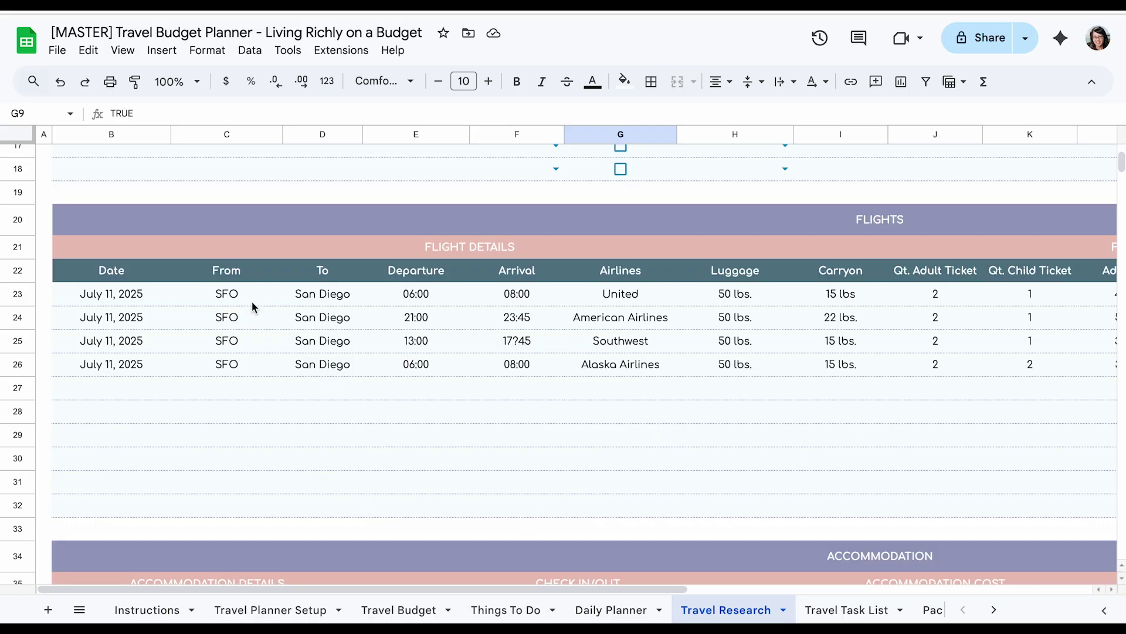
scroll(553, 402, up, 7)
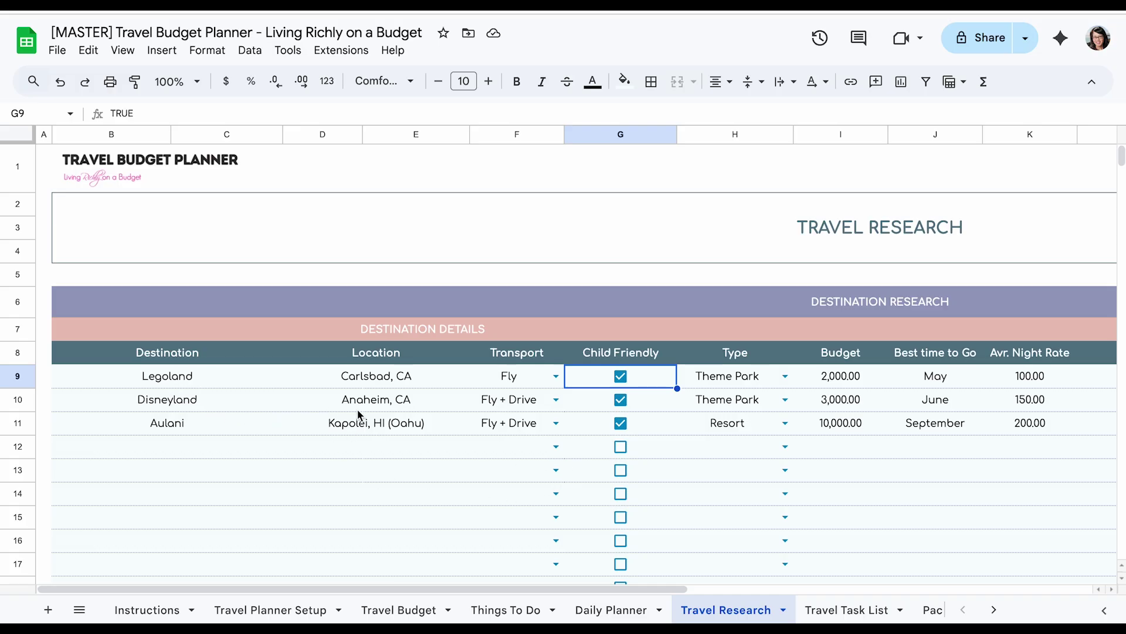
scroll(409, 464, down, 1)
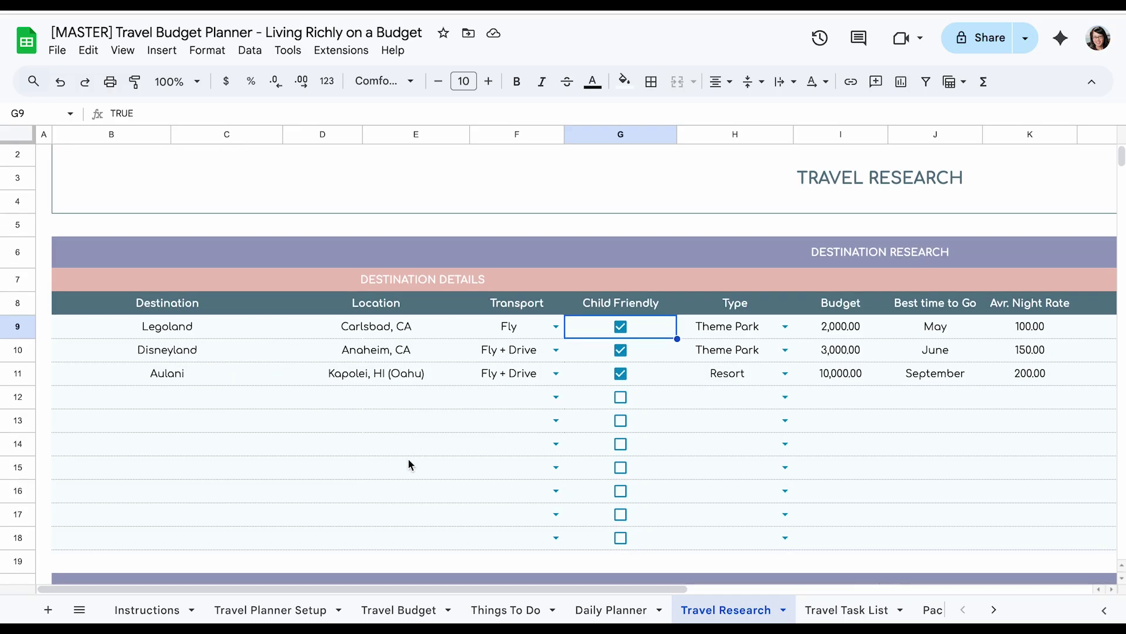
scroll(409, 464, down, 5)
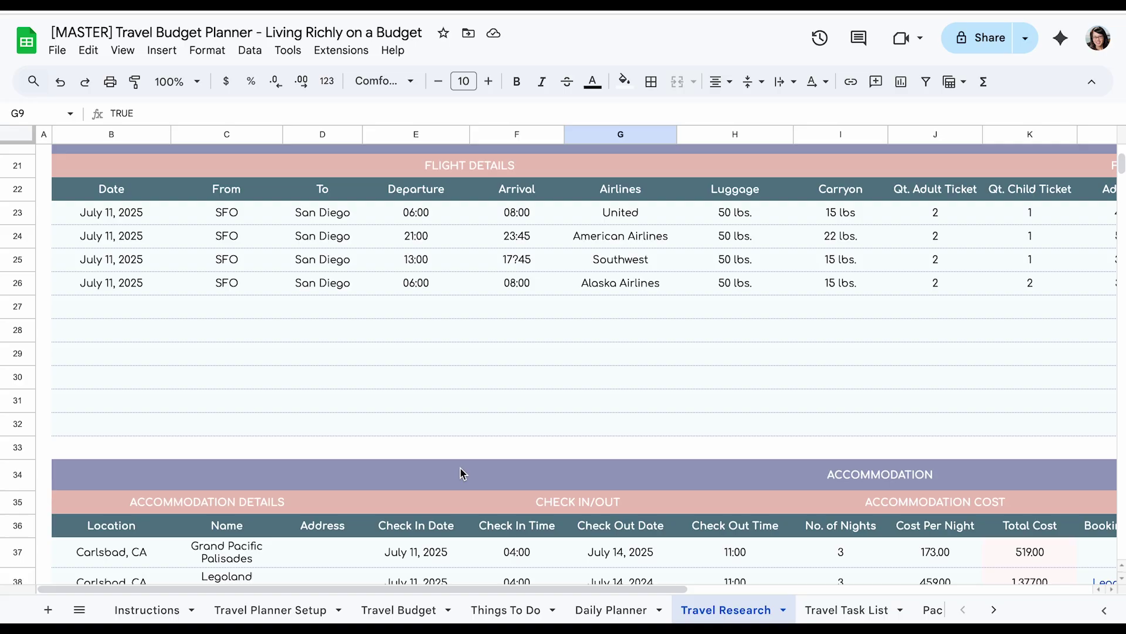
scroll(463, 469, down, 3)
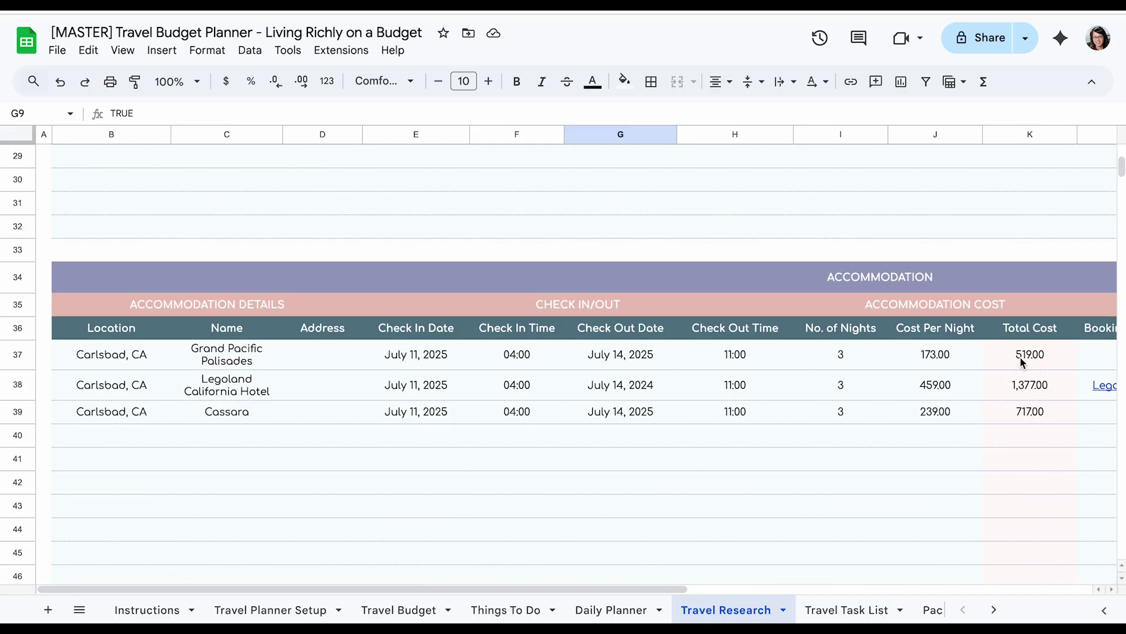
scroll(591, 432, up, 3)
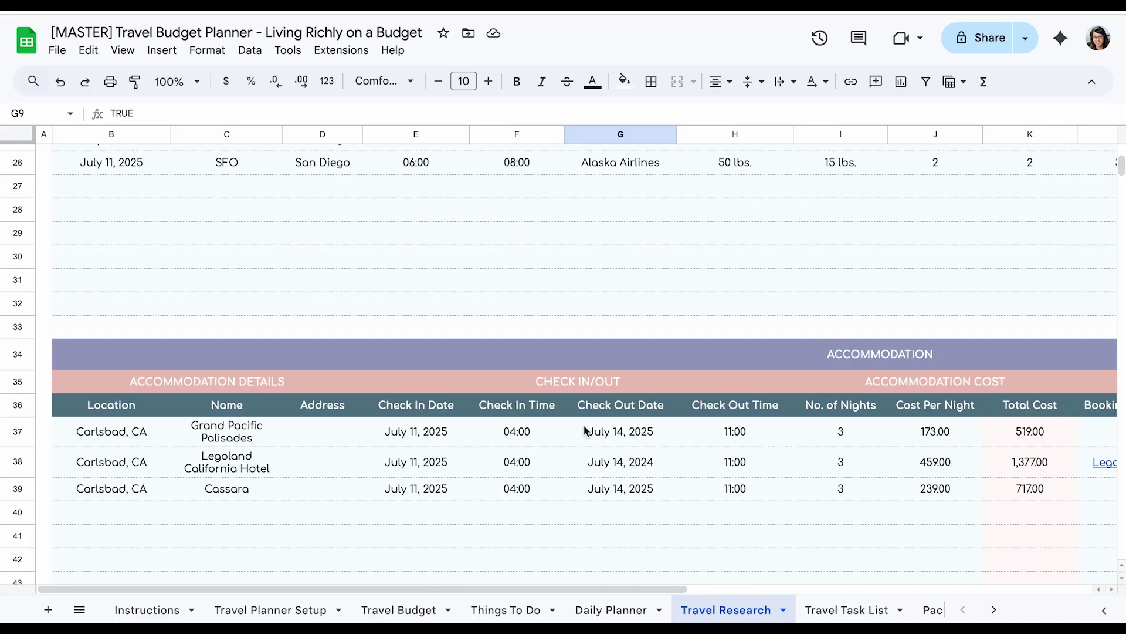
scroll(240, 416, down, 3)
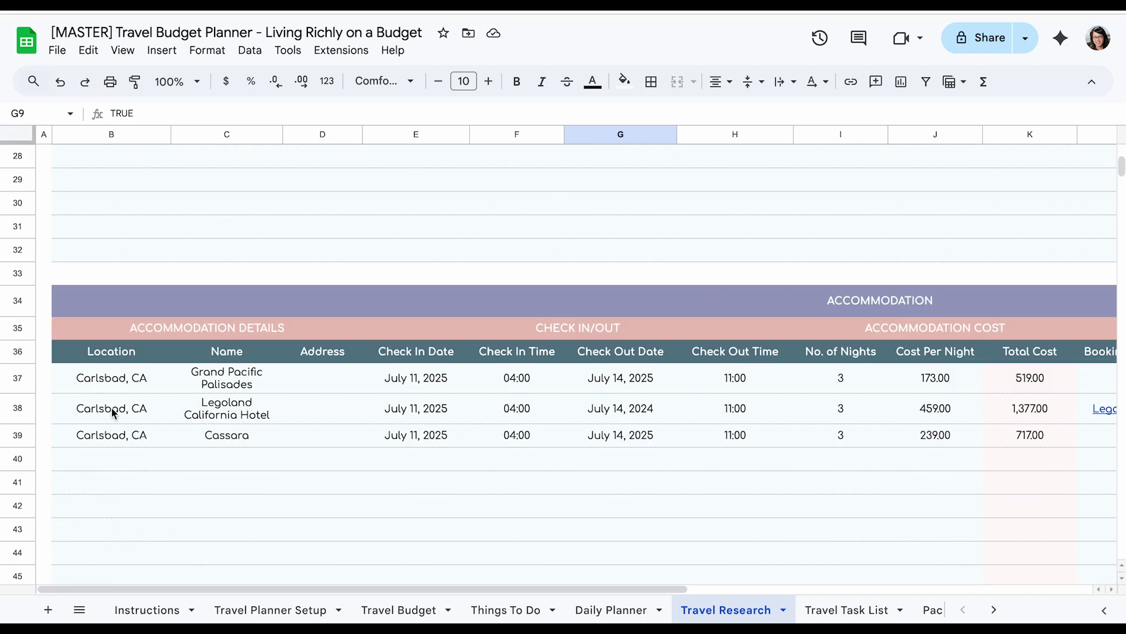
click(126, 386)
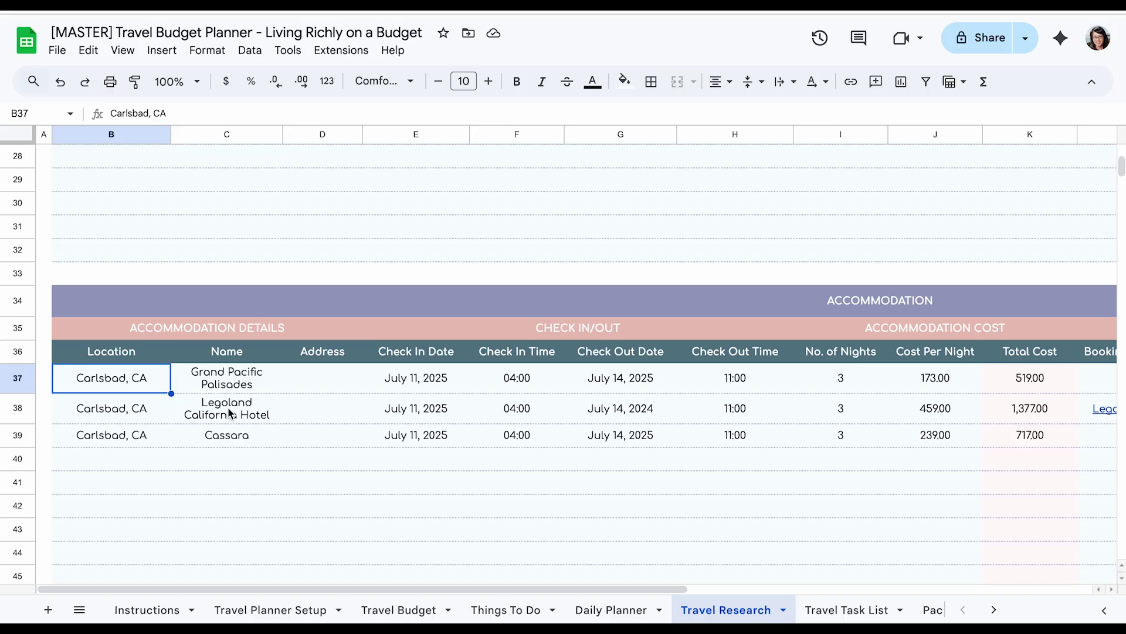
click(250, 414)
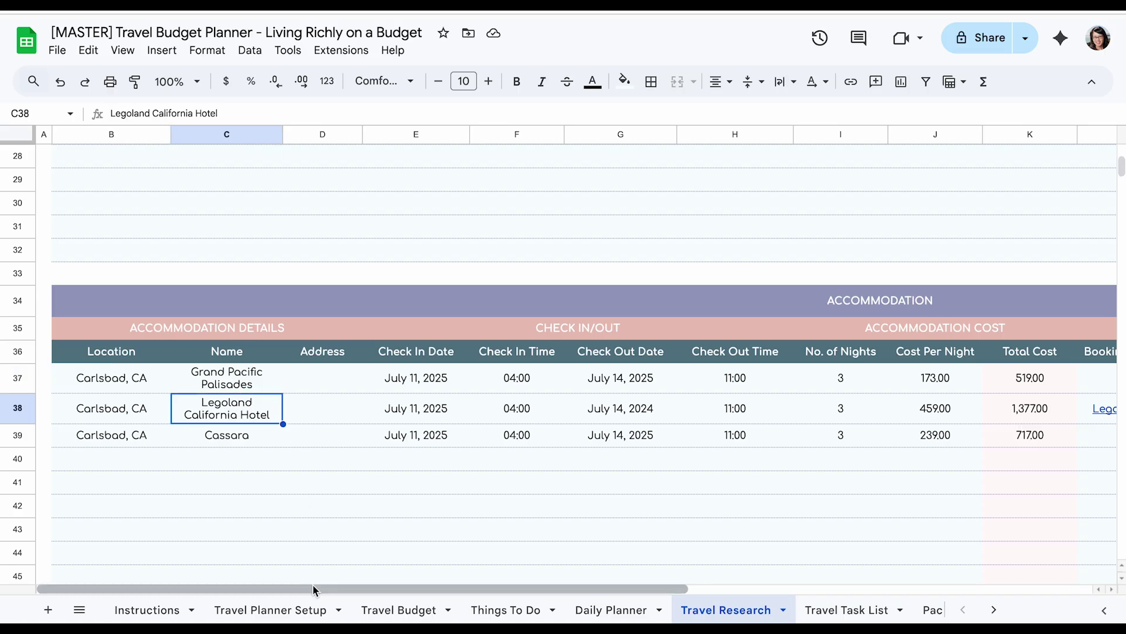
drag(312, 584, 494, 568)
click(657, 408)
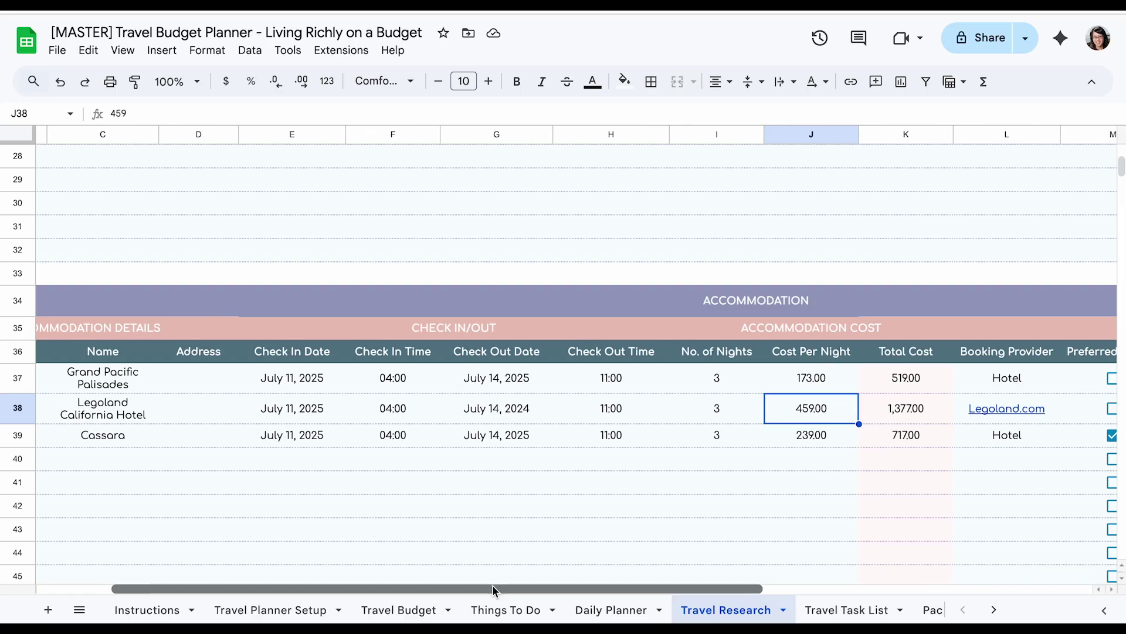
drag(495, 591, 420, 590)
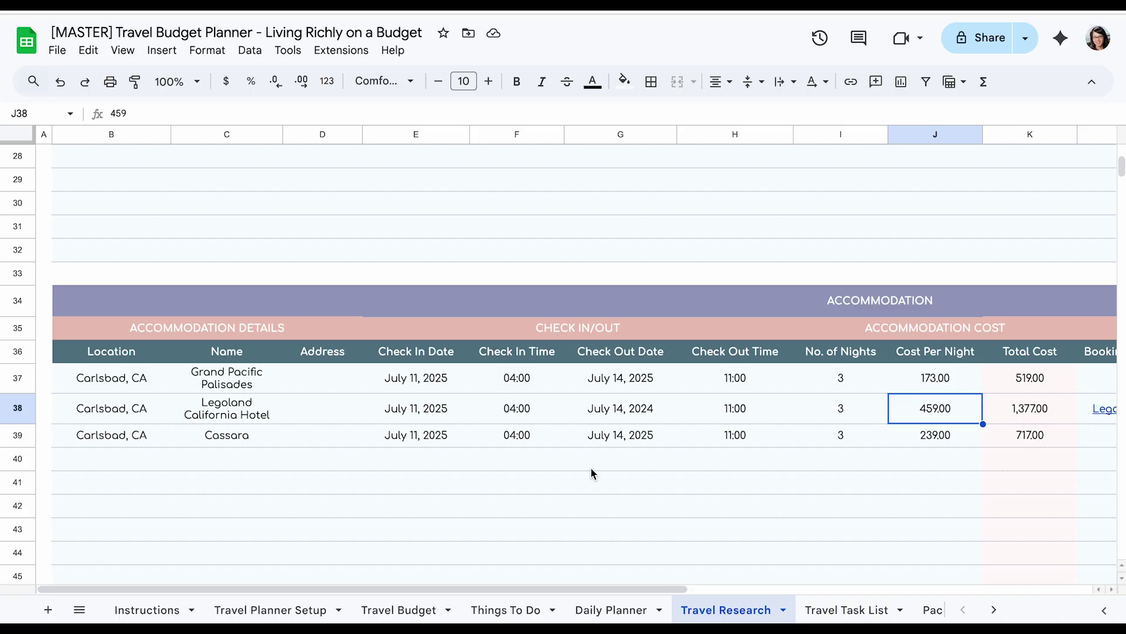
drag(555, 587, 668, 580)
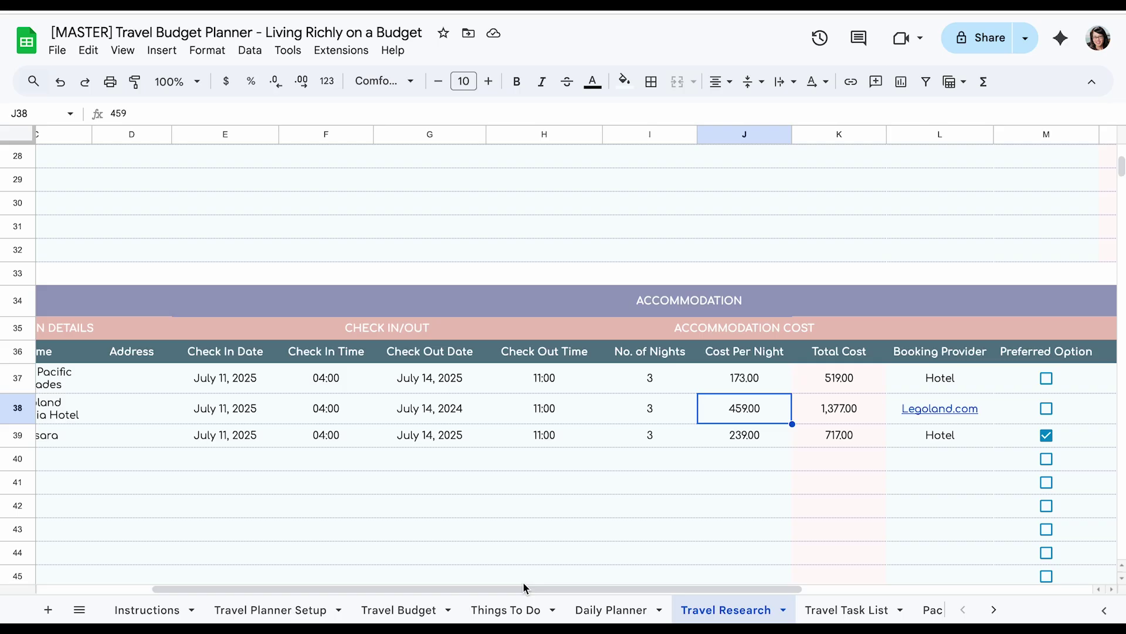
click(524, 581)
drag(422, 589, 403, 588)
click(760, 382)
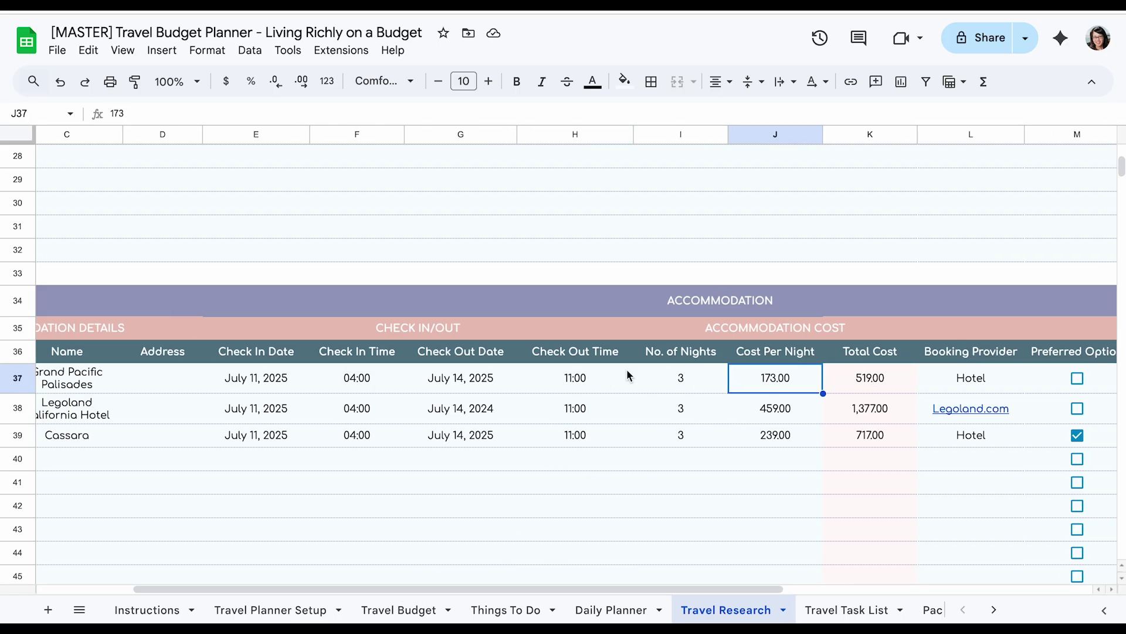
click(674, 384)
click(762, 381)
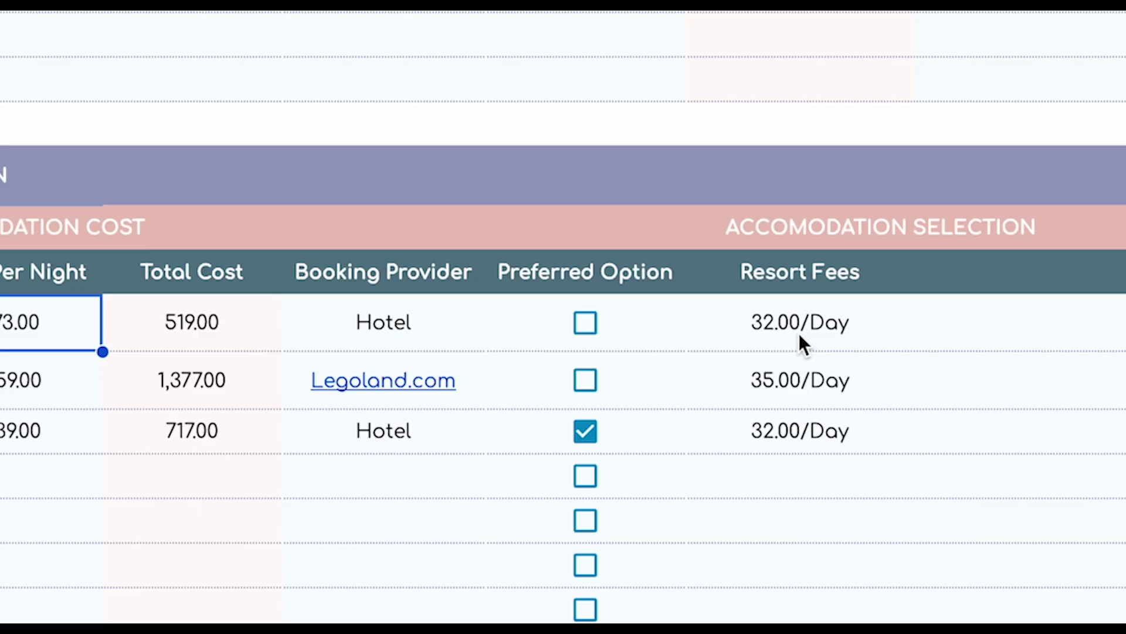
click(800, 331)
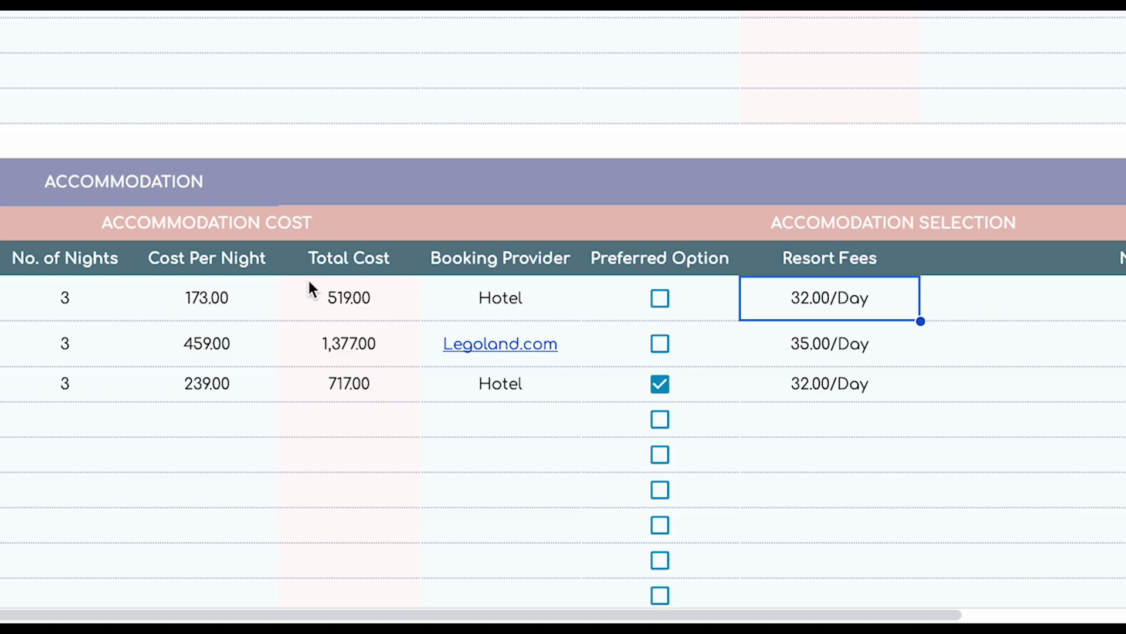
scroll(372, 405, down, 5)
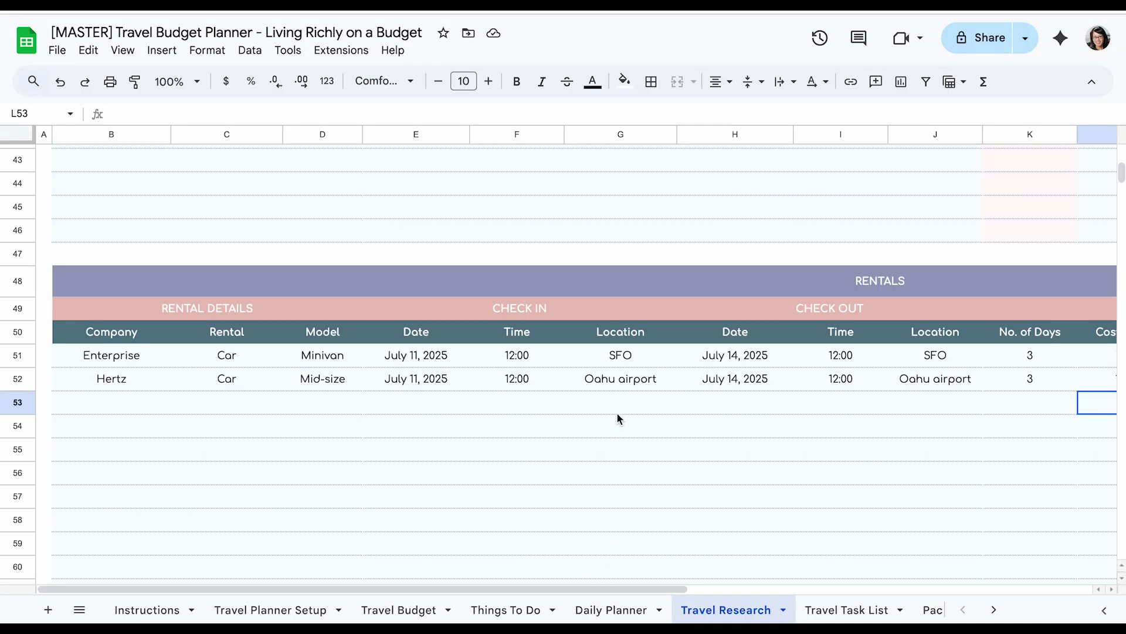
click(413, 356)
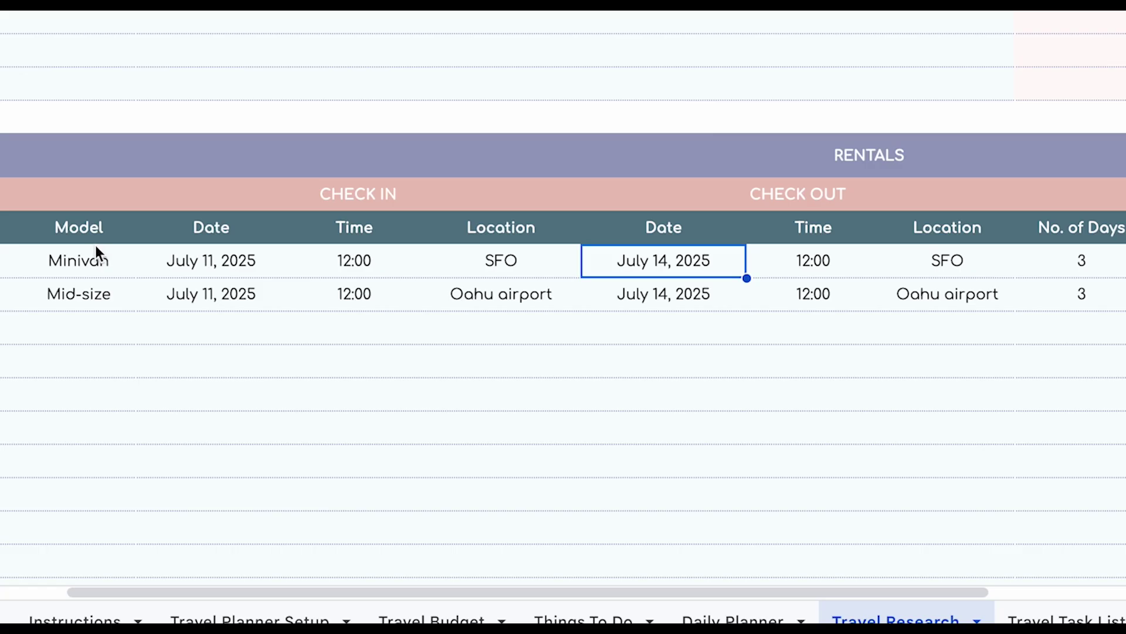
click(185, 260)
click(730, 262)
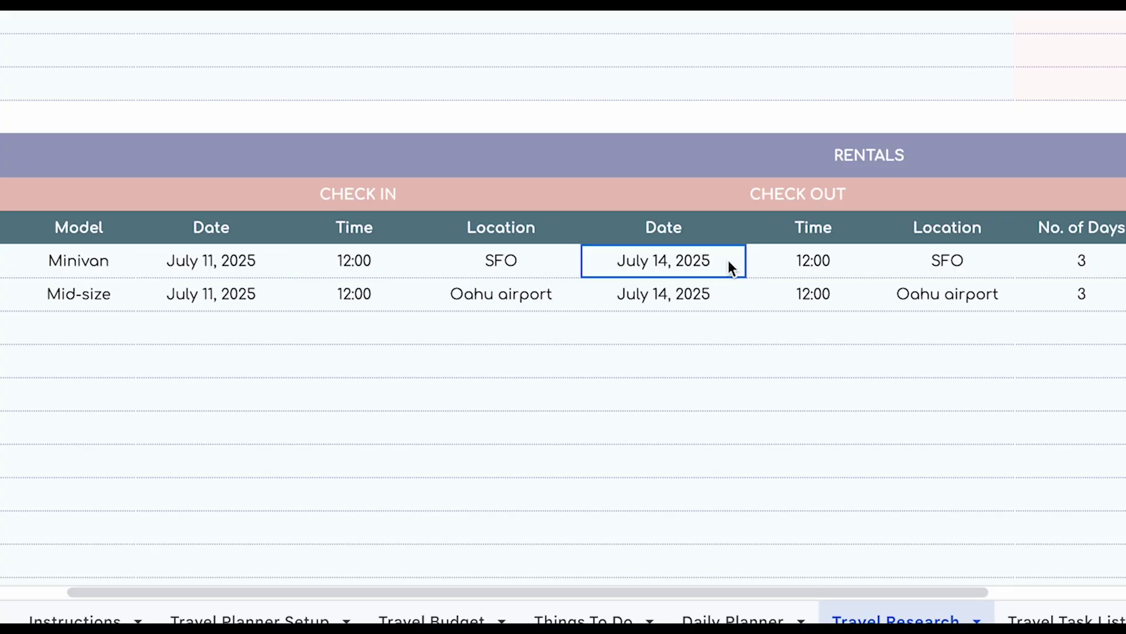
click(770, 583)
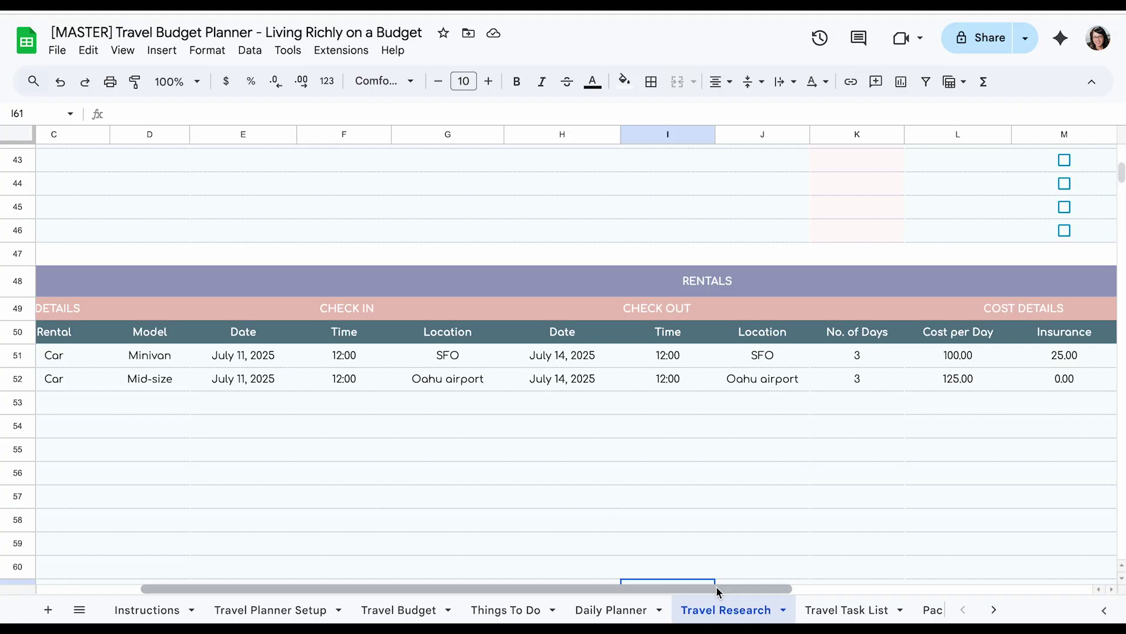
drag(882, 596, 1025, 578)
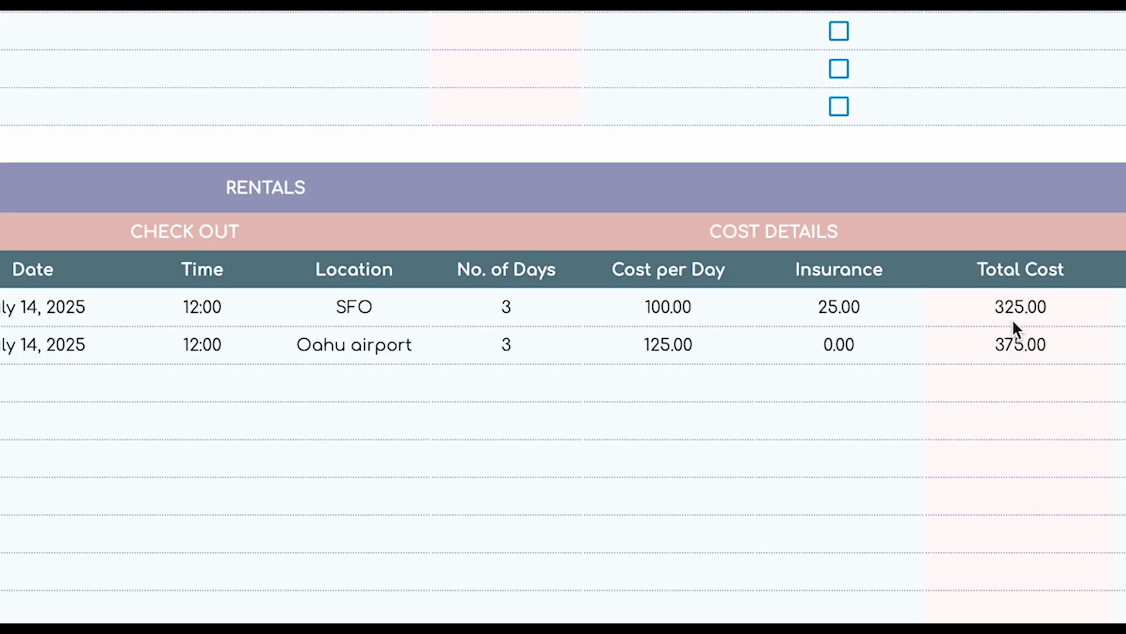
scroll(759, 548, down, 5)
scroll(758, 549, up, 5)
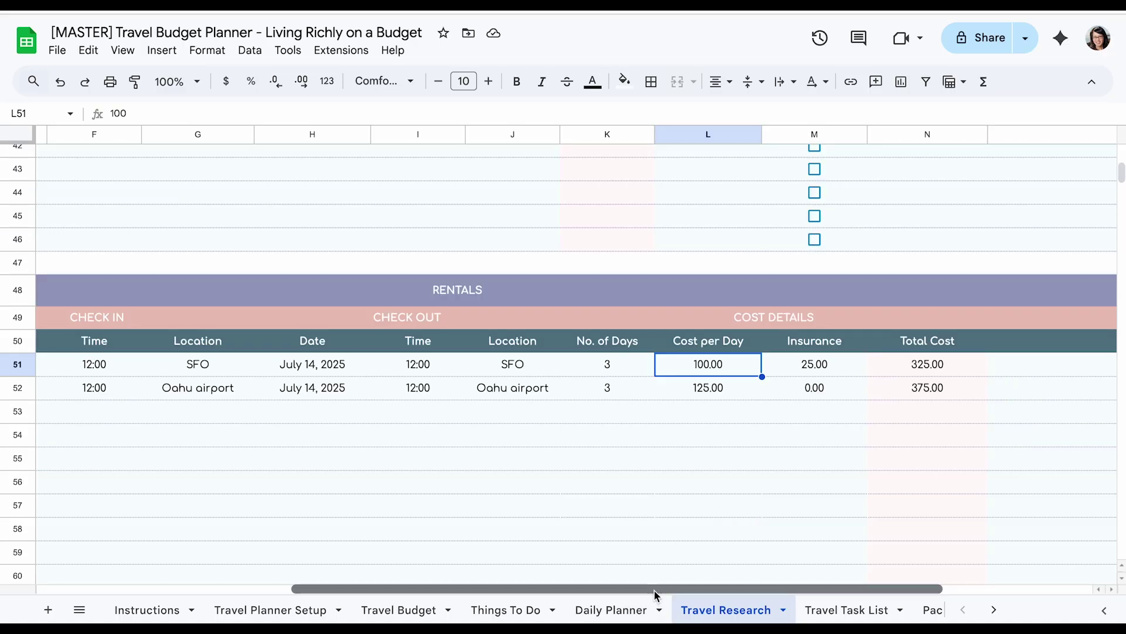
drag(656, 588, 460, 587)
scroll(543, 523, up, 15)
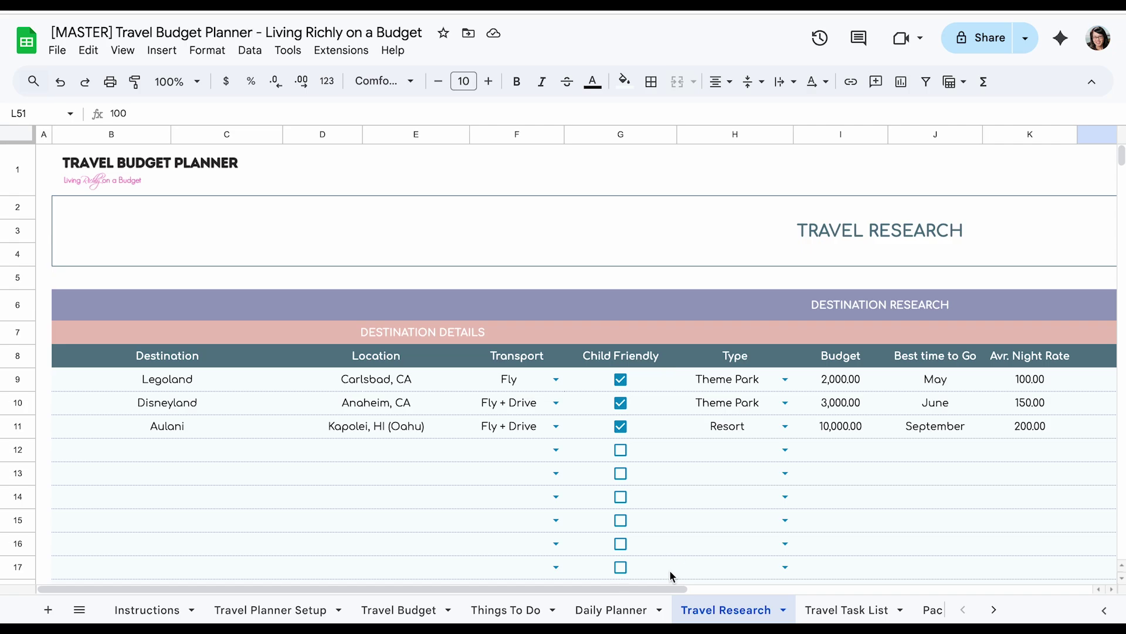
Open the Travel Task List and point out the Person in Charge column and first task.
drag(675, 588, 790, 588)
scroll(689, 547, left, 10)
scroll(690, 546, down, 2)
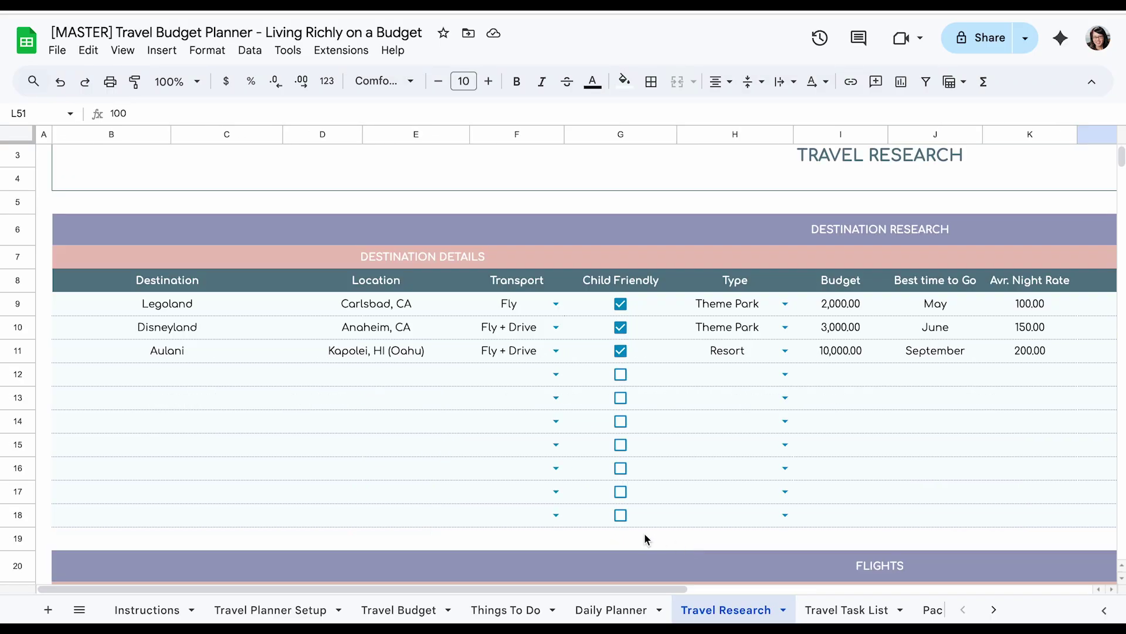
click(854, 612)
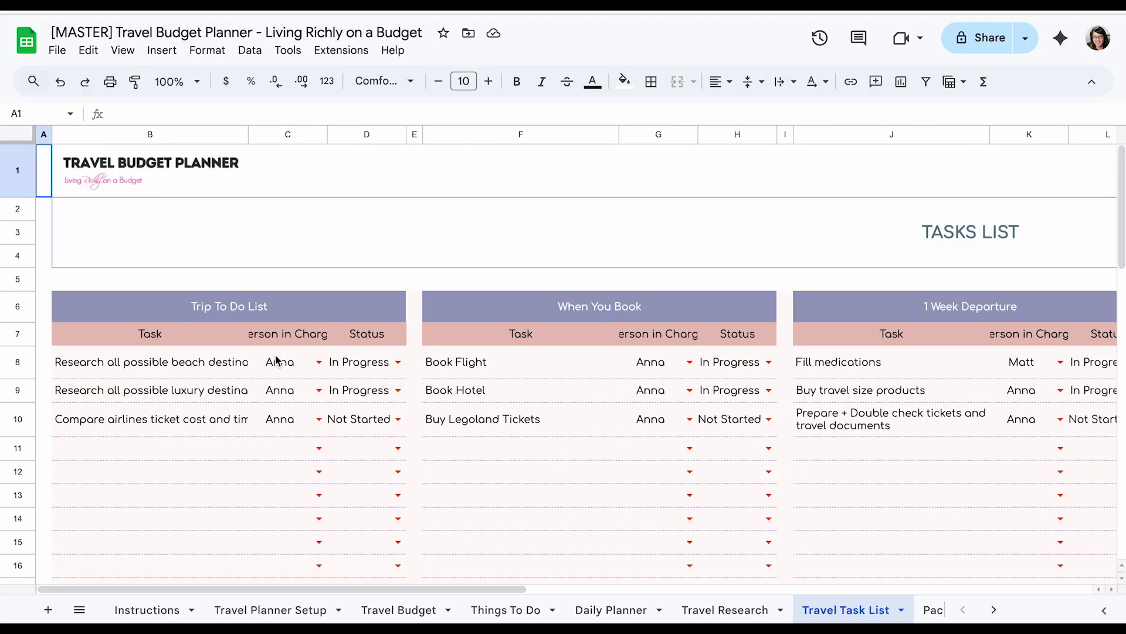
click(295, 338)
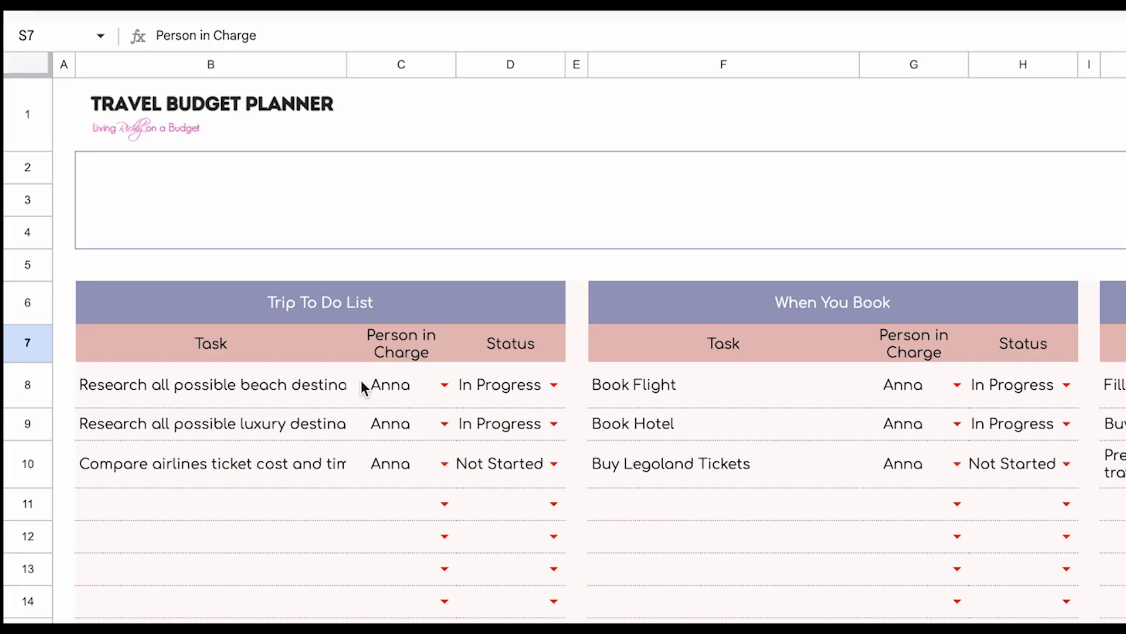
click(232, 389)
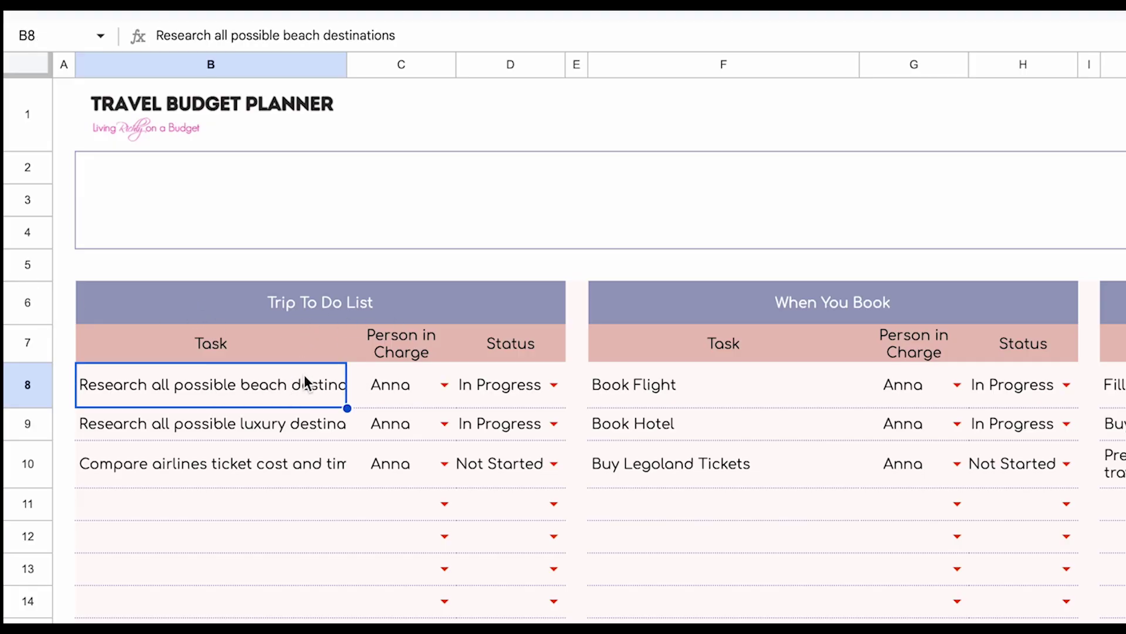
Check the assignee choices for the first task and Book Flight, keeping both people, then note Buy Legoland Tickets.
click(444, 387)
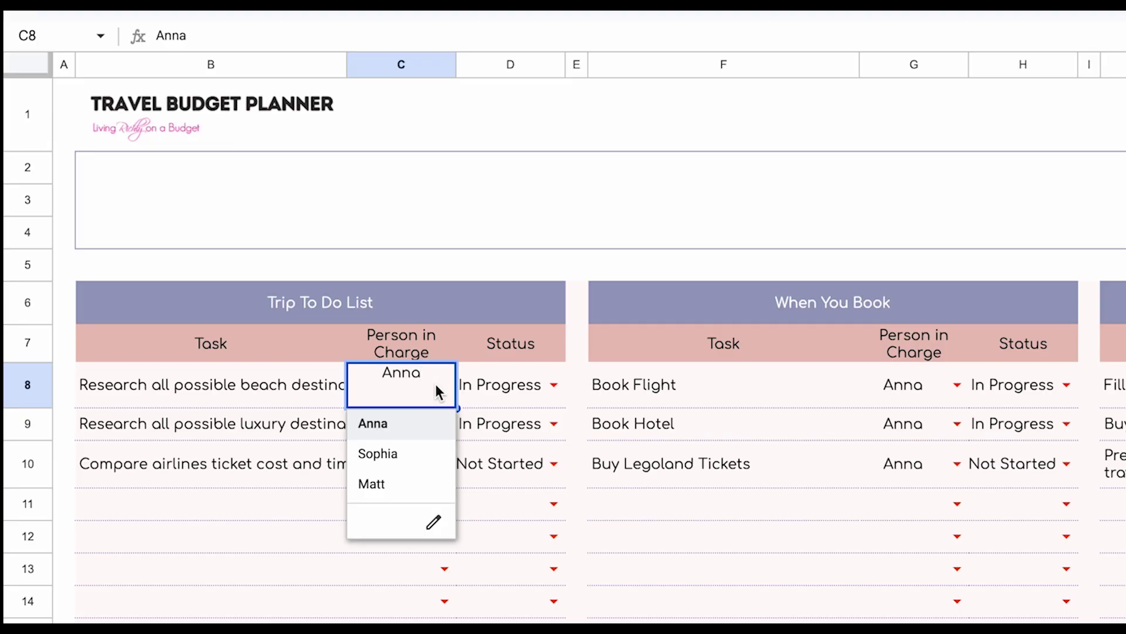
click(403, 438)
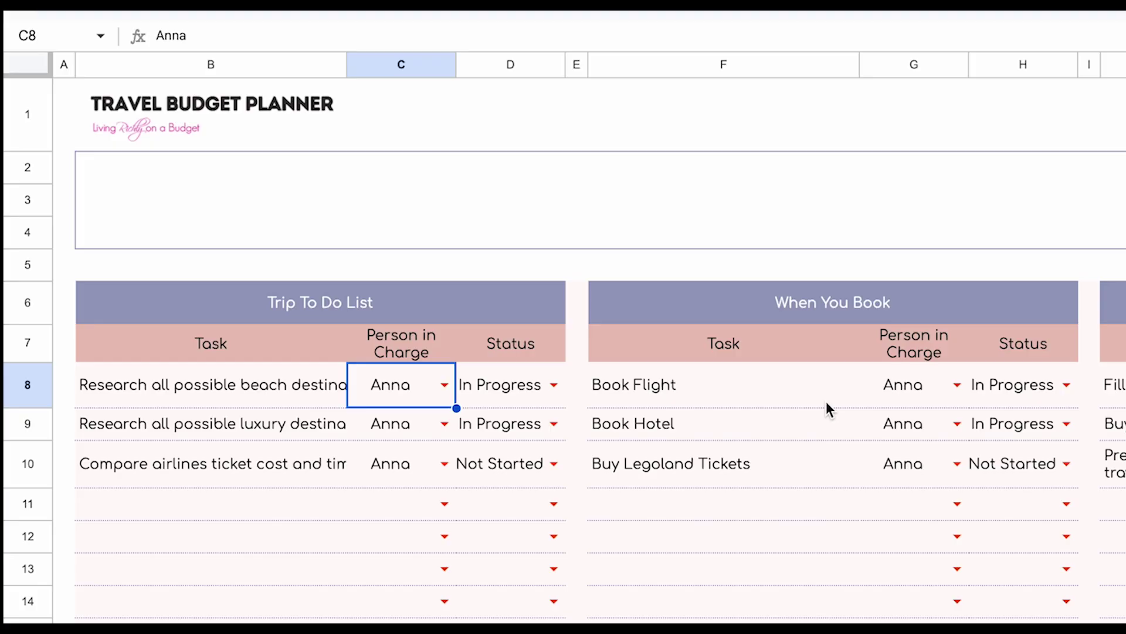
click(956, 385)
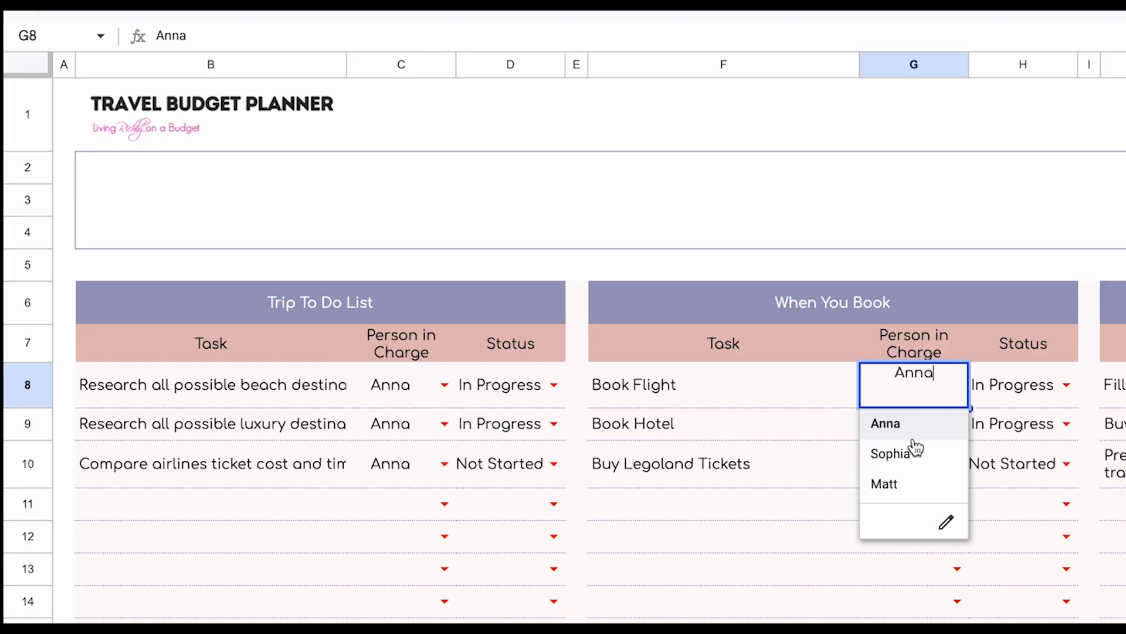
click(822, 387)
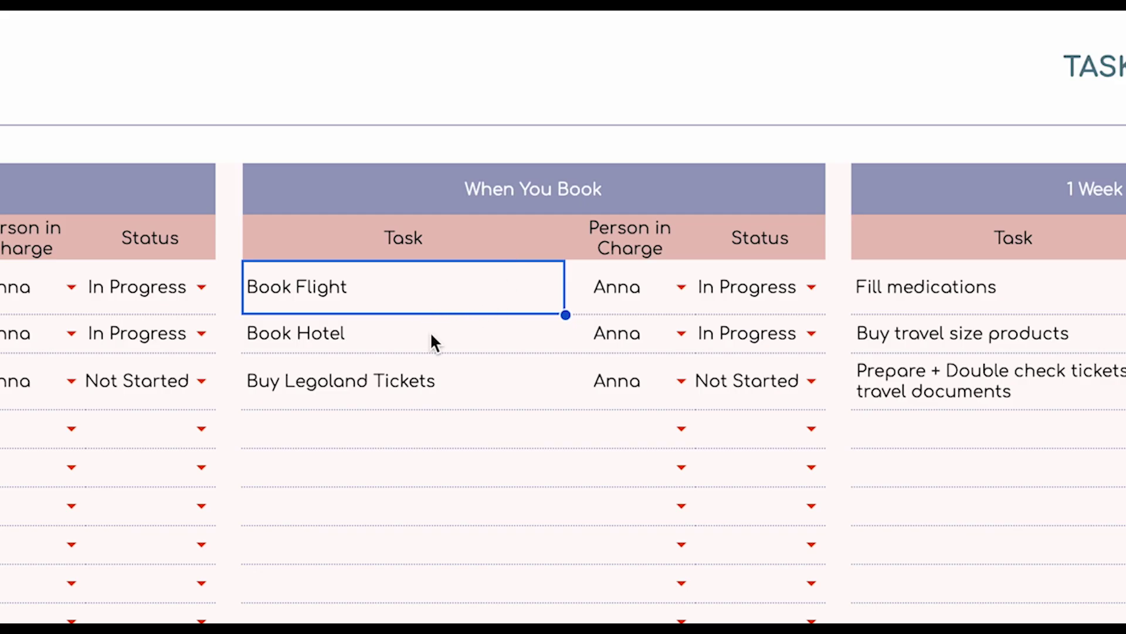
click(428, 376)
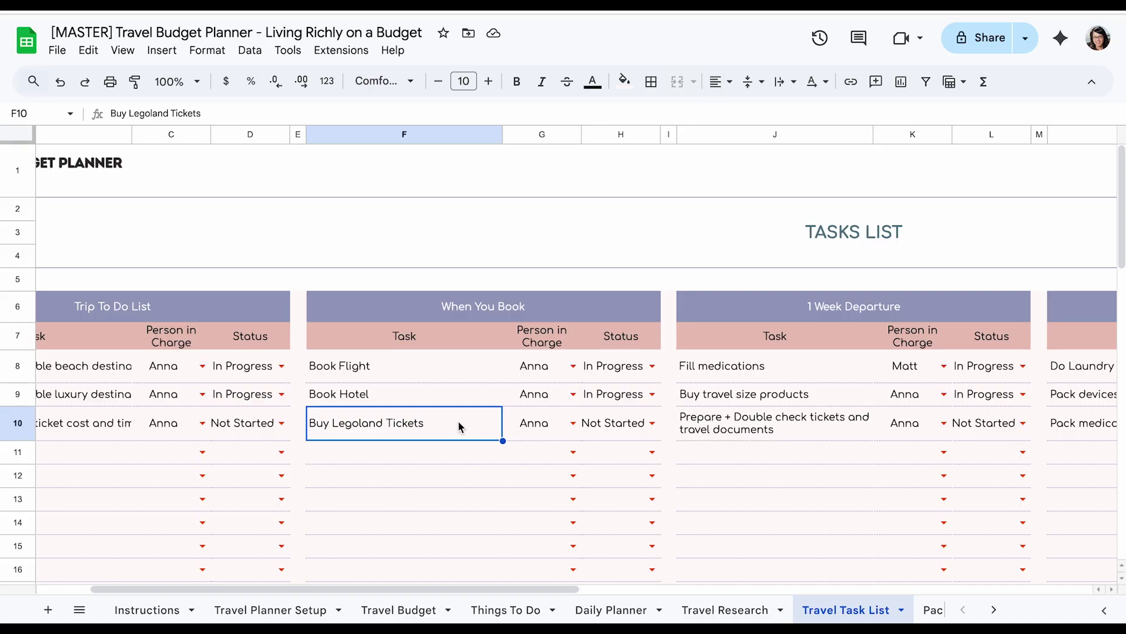
click(436, 449)
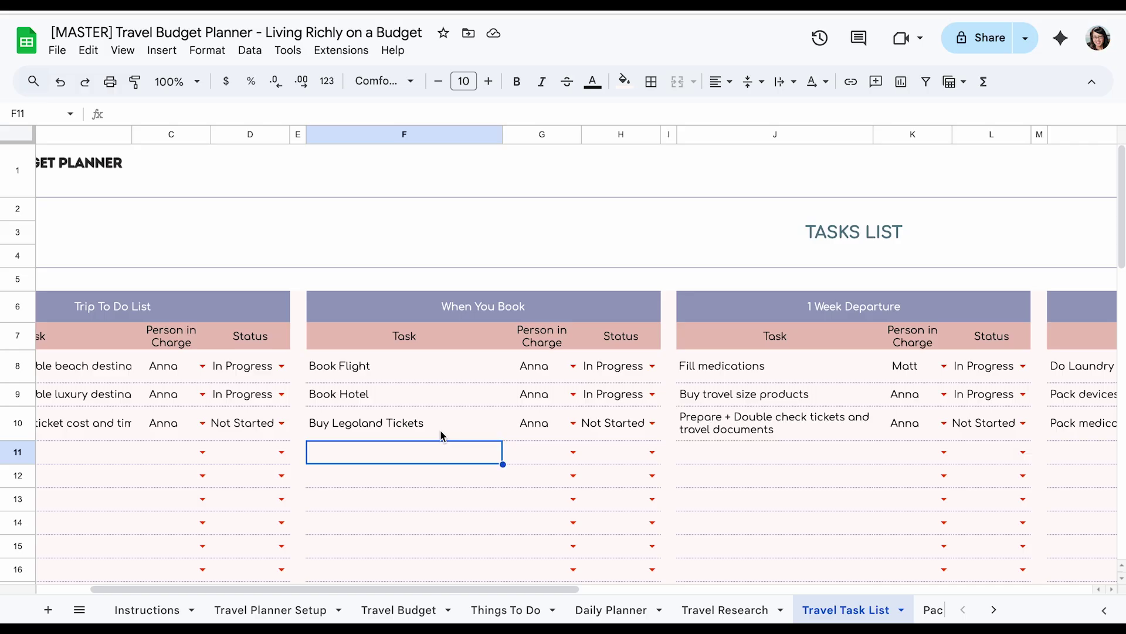
click(444, 429)
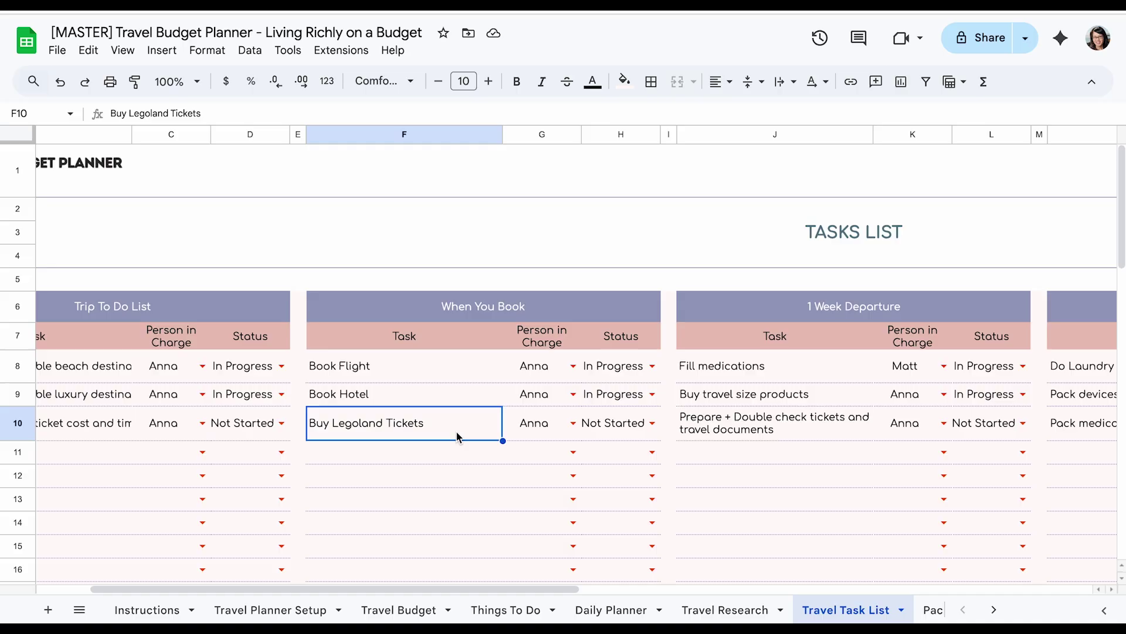
Go over the When You Book tasks one by one.
click(473, 395)
click(472, 359)
click(480, 404)
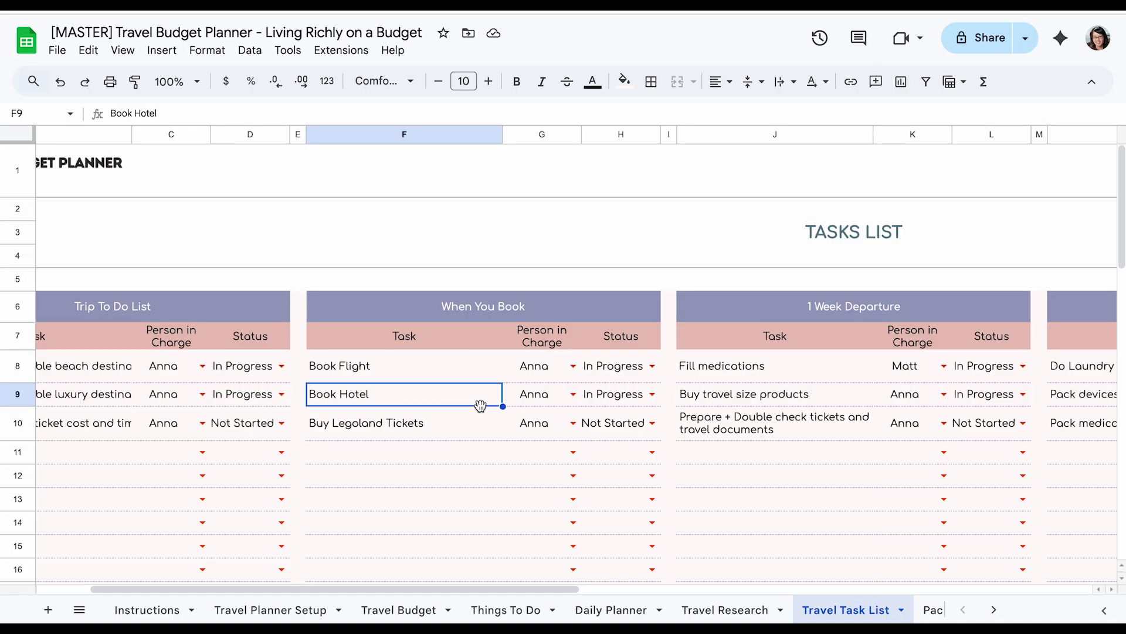
click(481, 423)
click(481, 378)
click(483, 403)
Scroll sideways to point out the Trip To Do List, When You Book and 1 Day Before Departure blocks.
click(481, 421)
scroll(586, 352, right, 4)
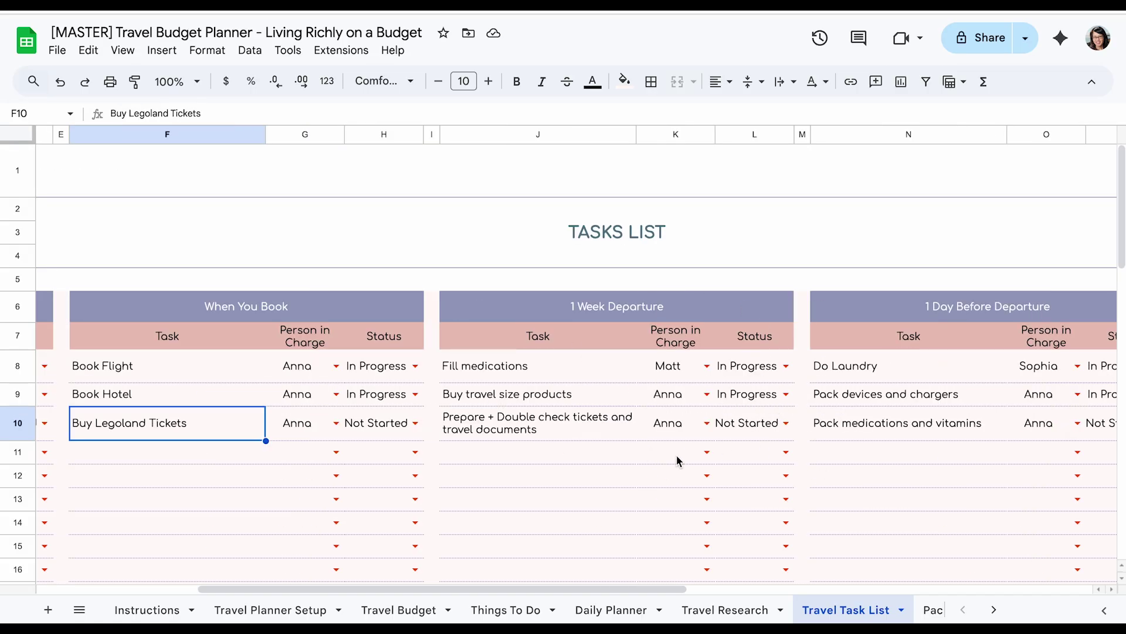
drag(670, 590, 478, 604)
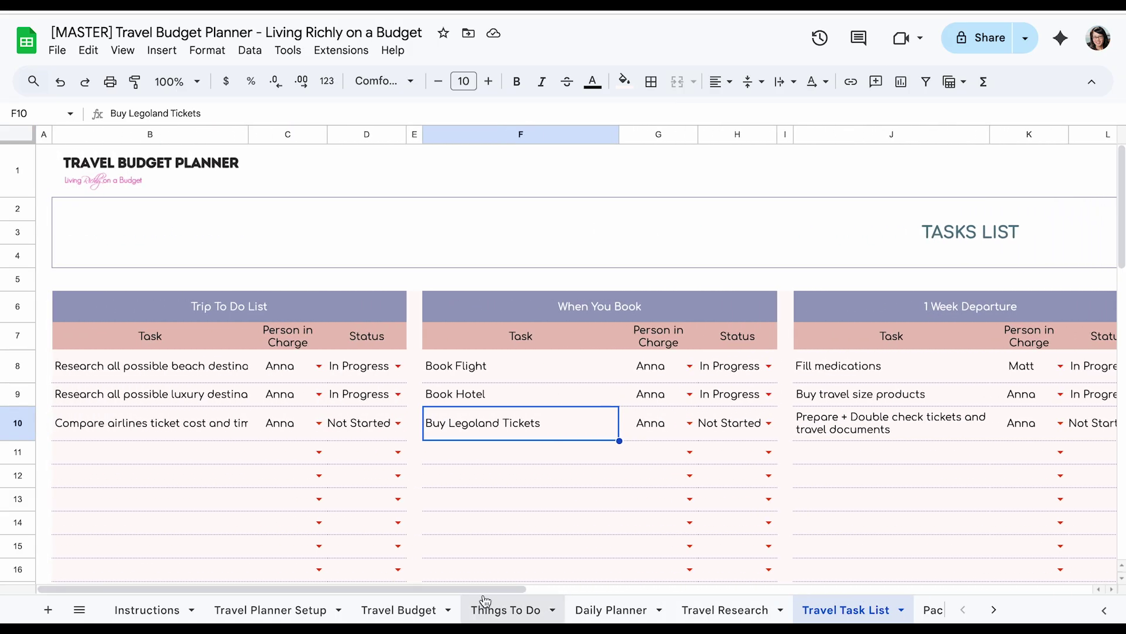
scroll(607, 452, down, 1)
click(295, 277)
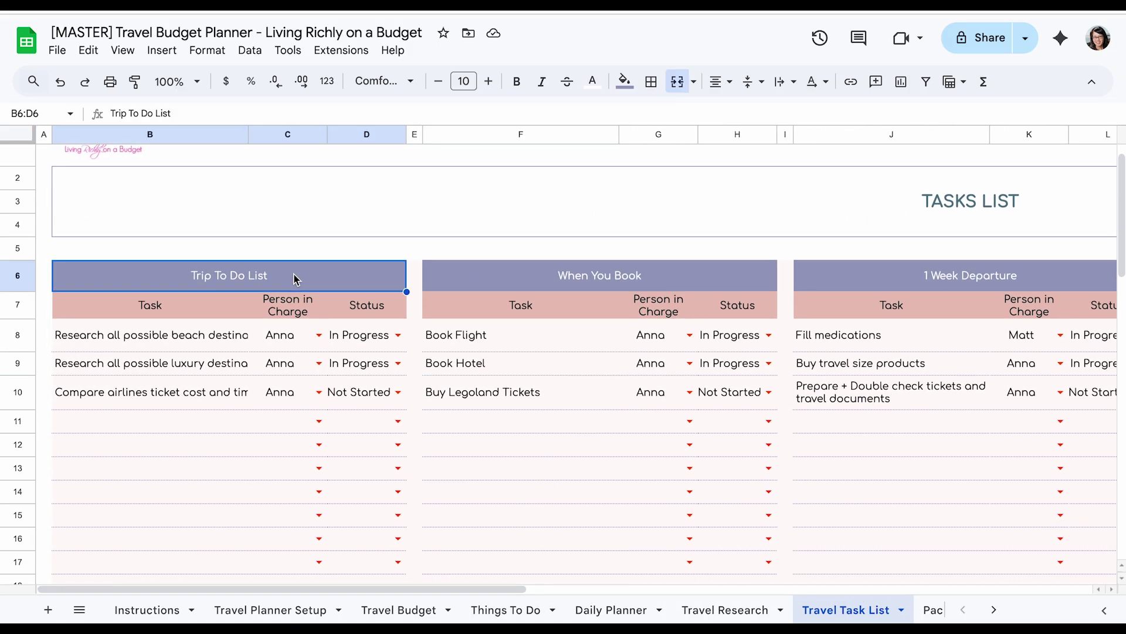
click(596, 278)
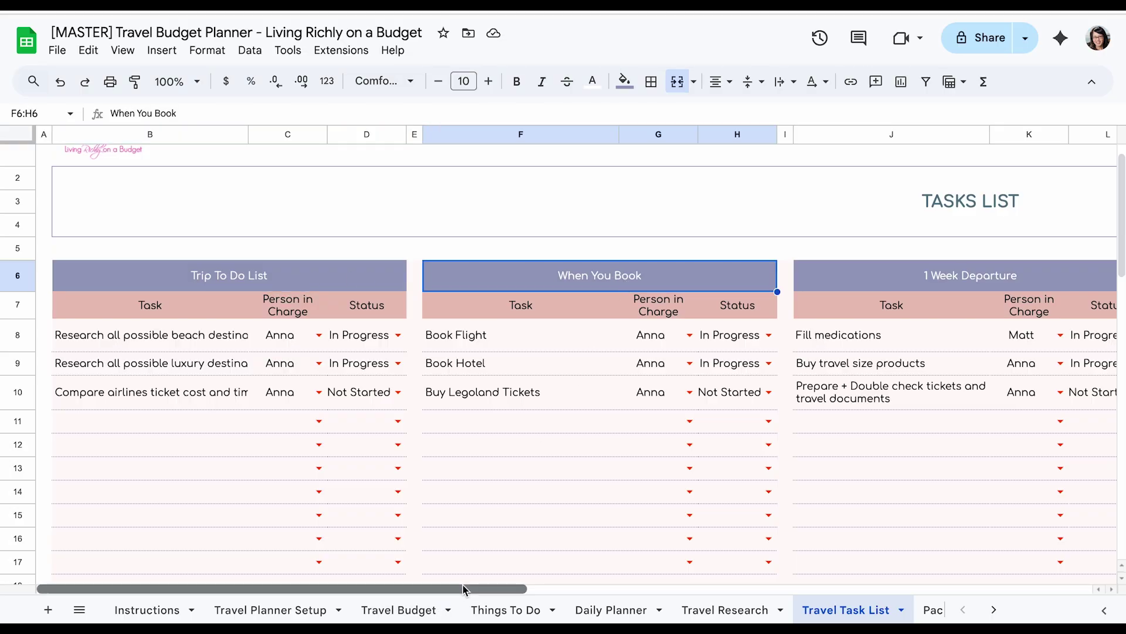
drag(465, 591, 666, 580)
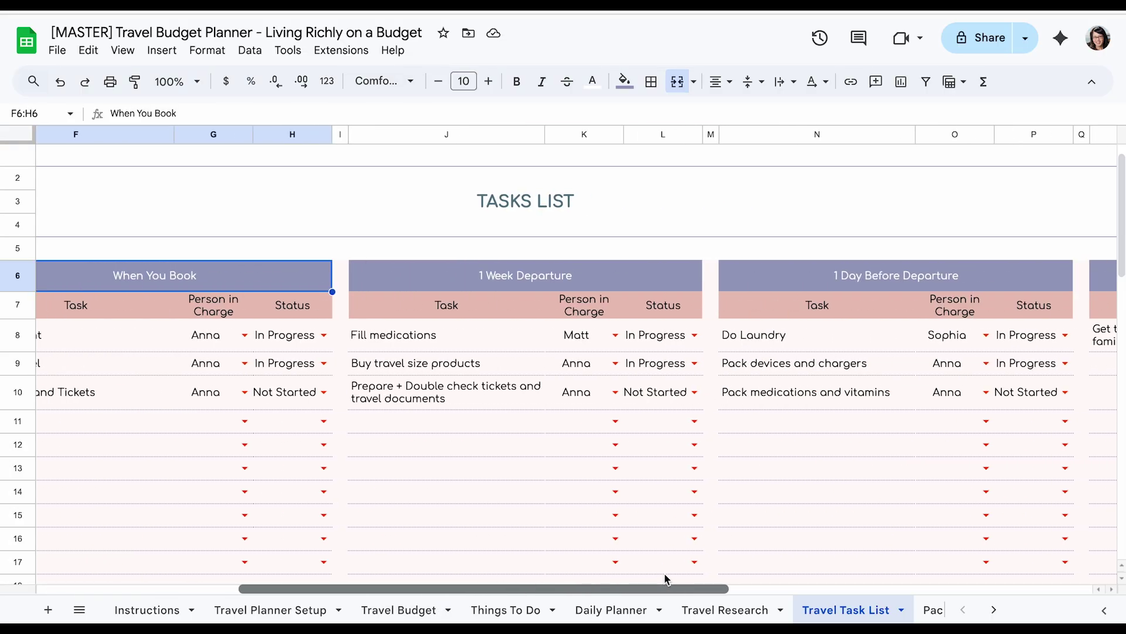
click(940, 281)
drag(704, 590, 537, 568)
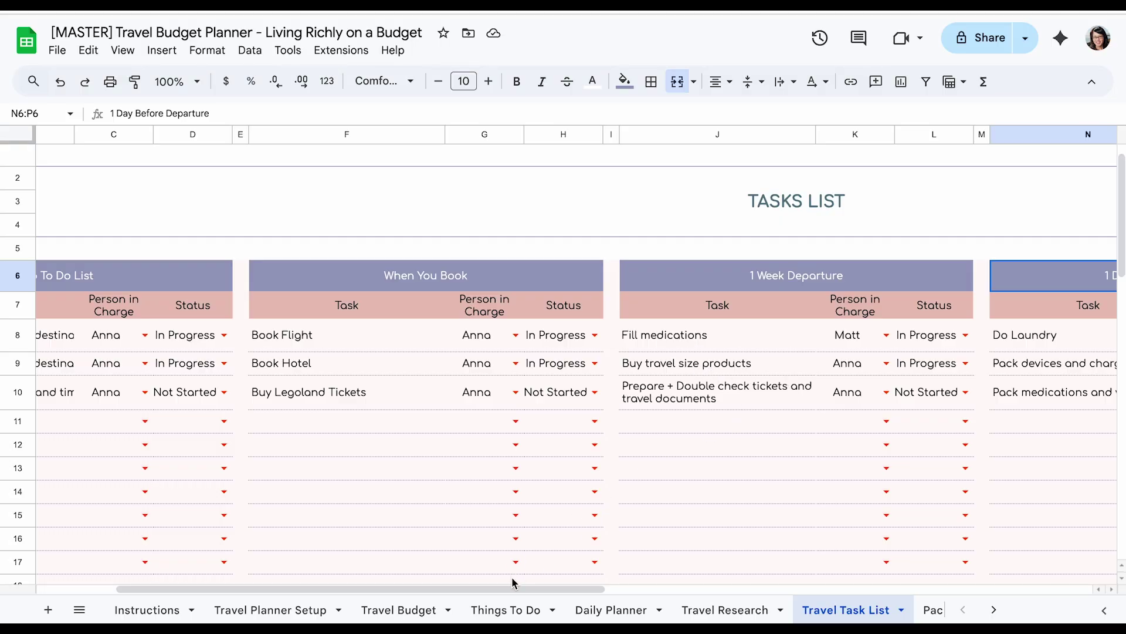
drag(513, 589, 399, 578)
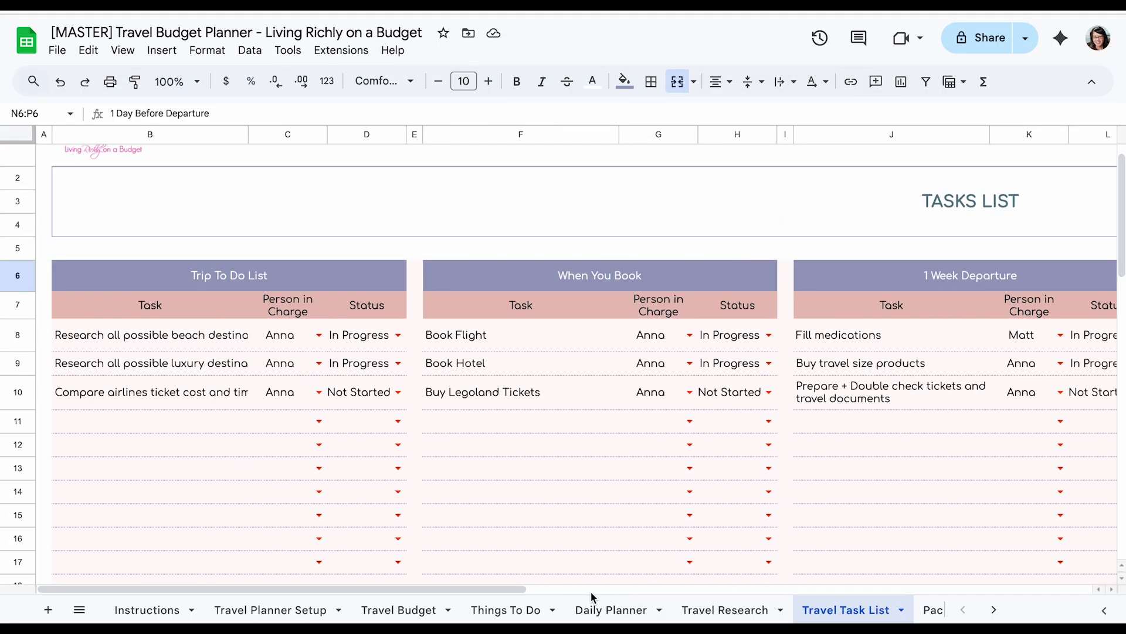
click(514, 611)
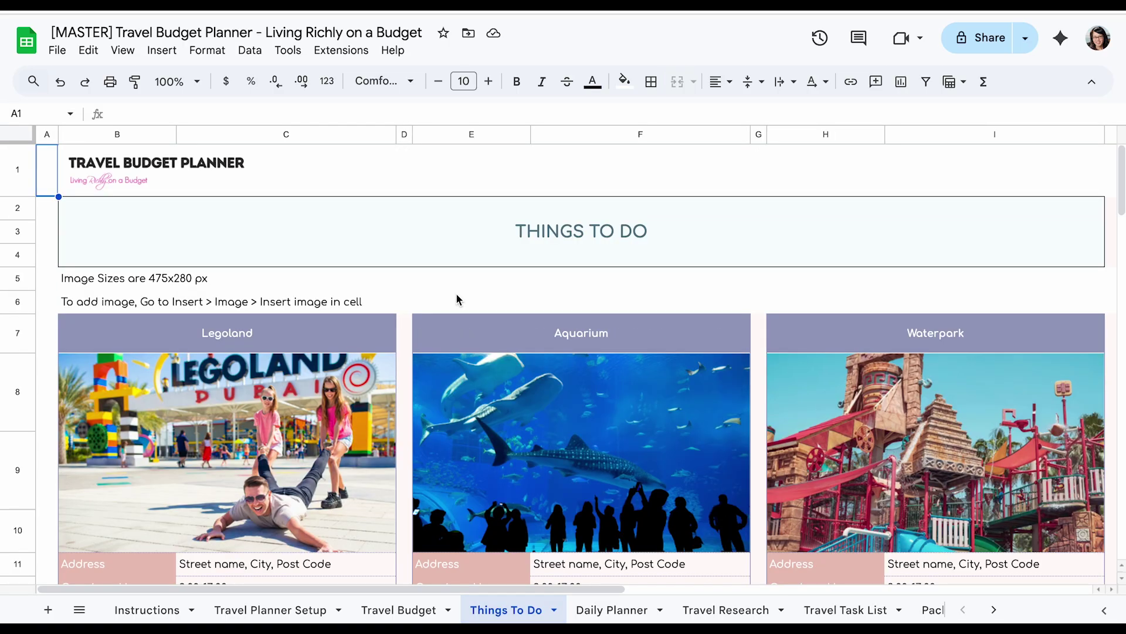
scroll(458, 299, down, 2)
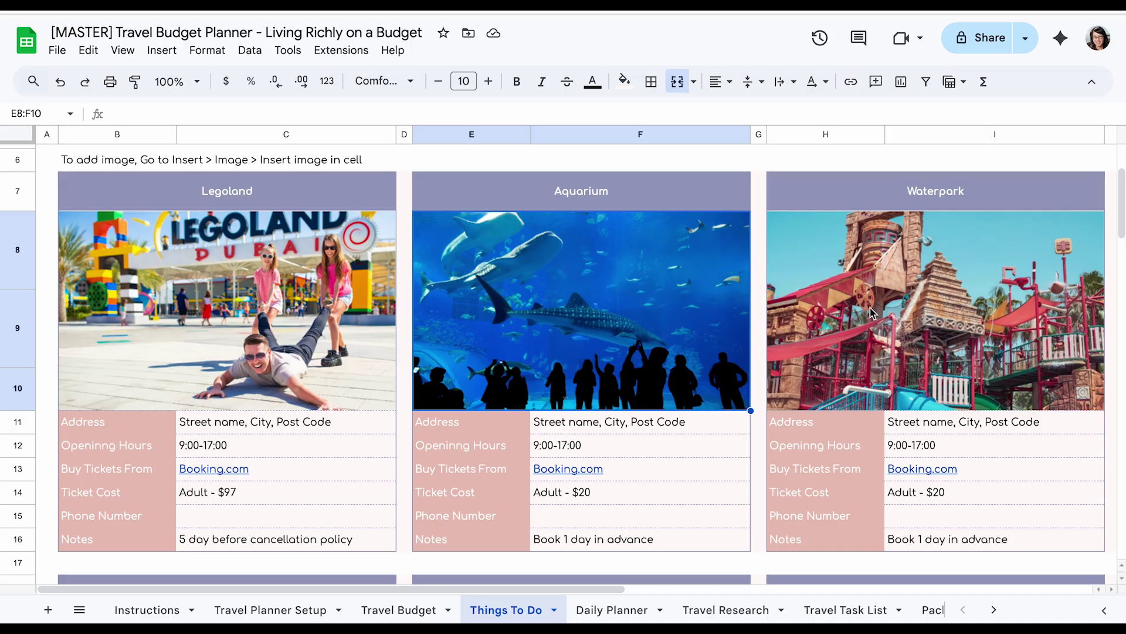
scroll(872, 314, down, 2)
scroll(522, 488, down, 2)
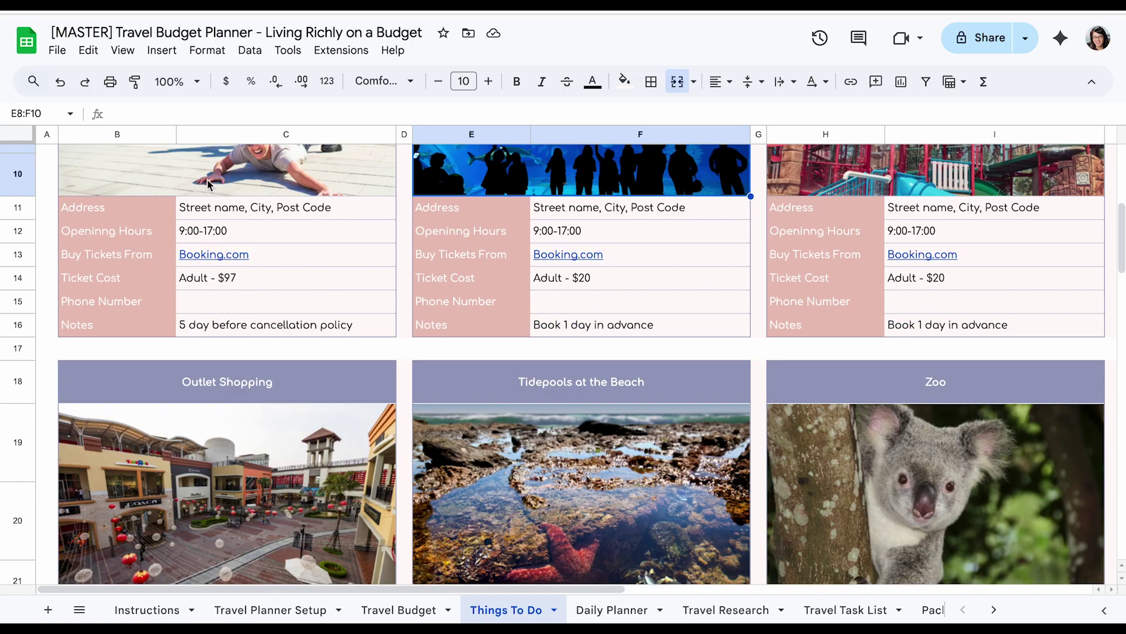
click(196, 213)
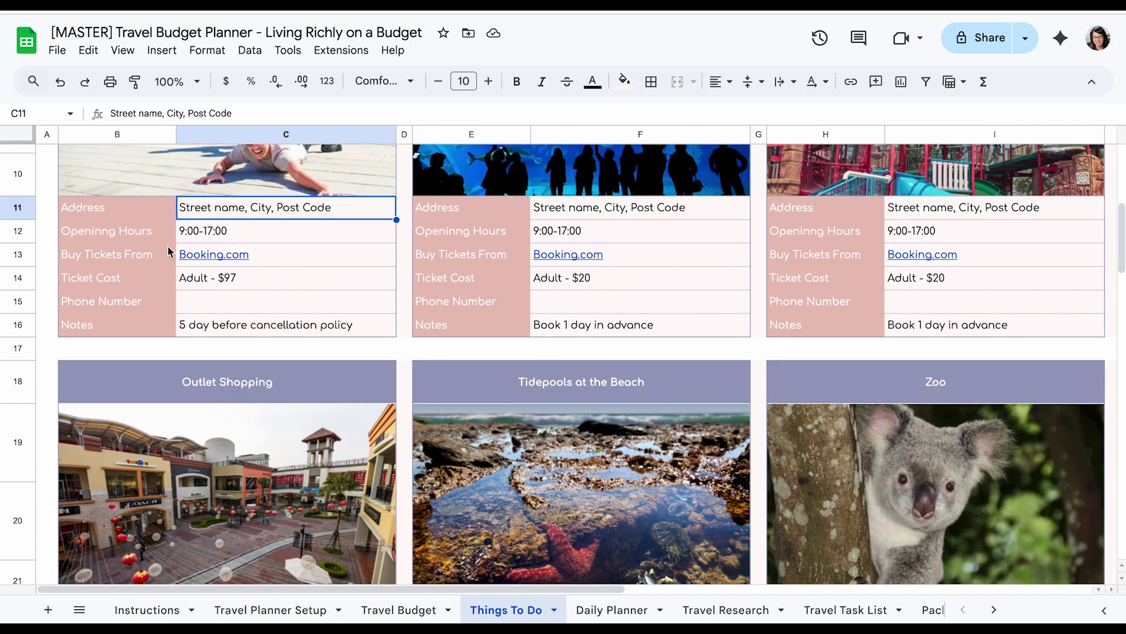
click(285, 321)
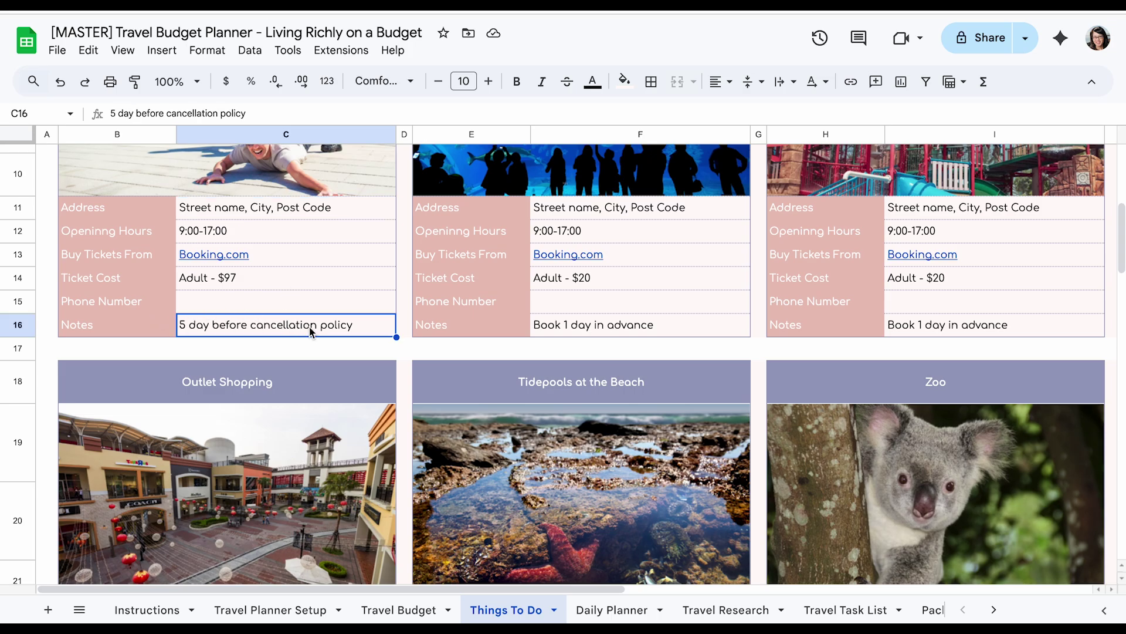
click(597, 331)
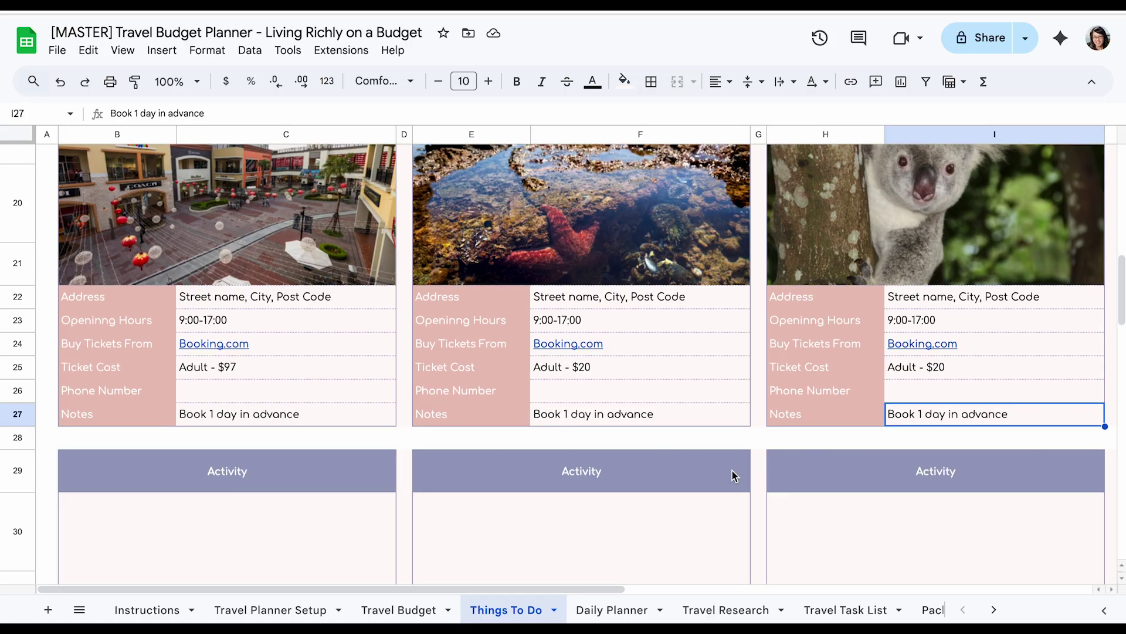
scroll(587, 484, down, 5)
scroll(510, 553, up, 15)
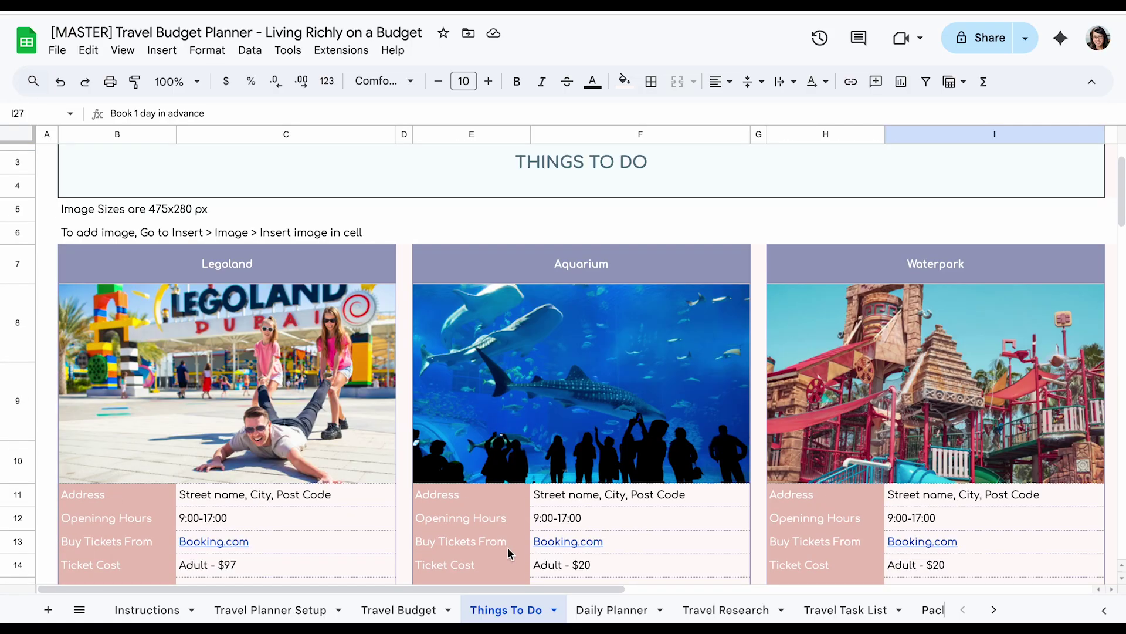
Move to the Daily Planner and select the Day 1 date and Activity heading.
key(ctrl+shift+Page_Down)
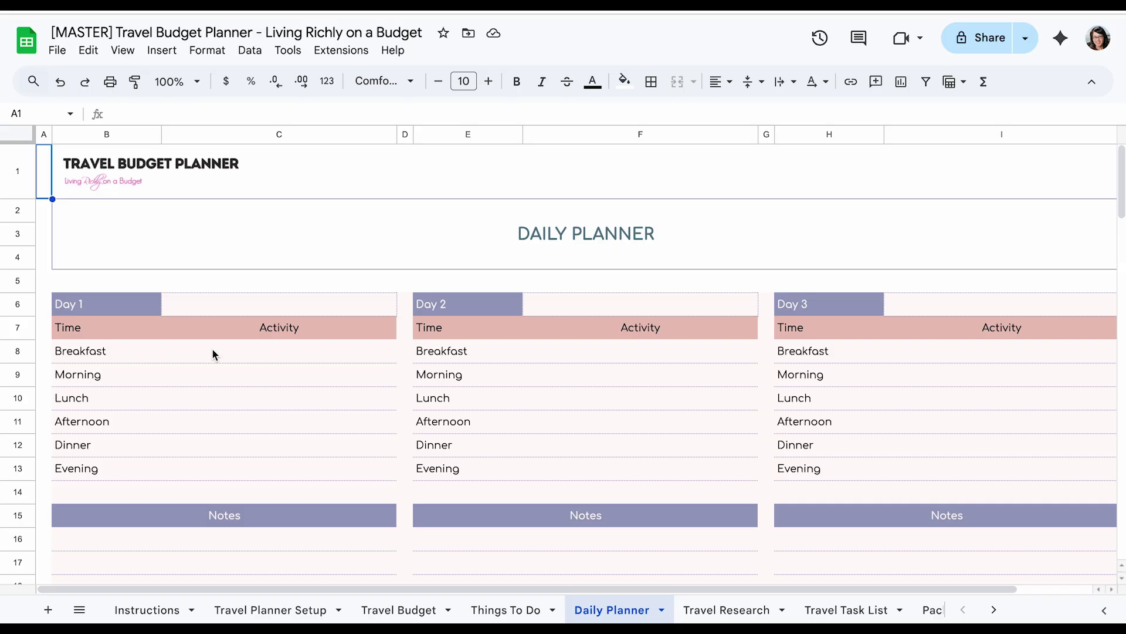
click(258, 304)
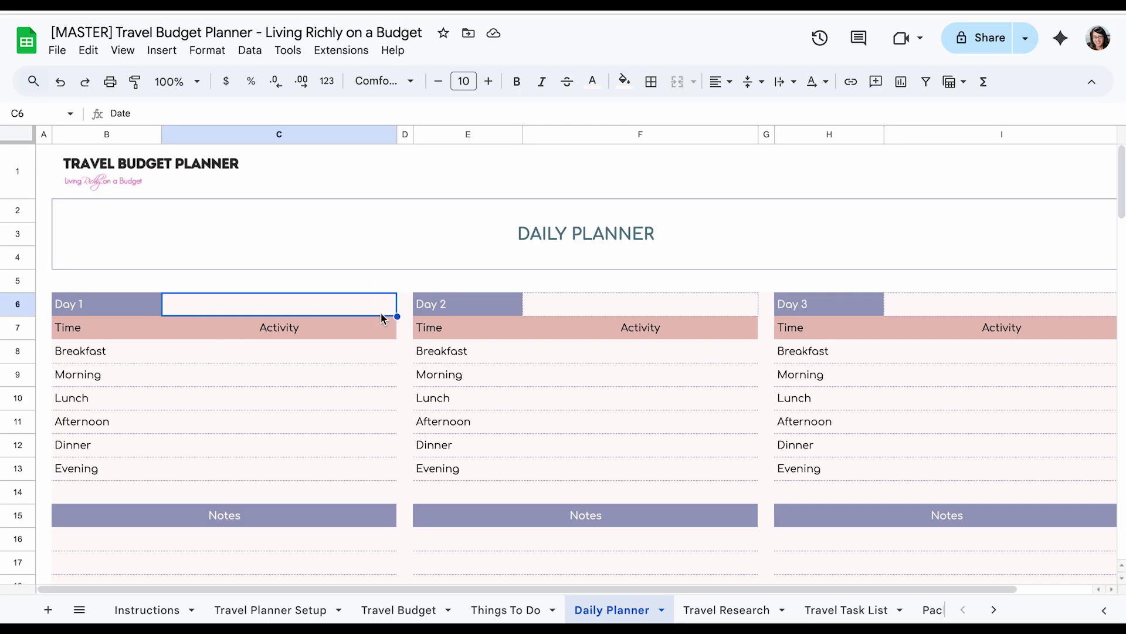
key(Tab)
key(Tab)
click(262, 332)
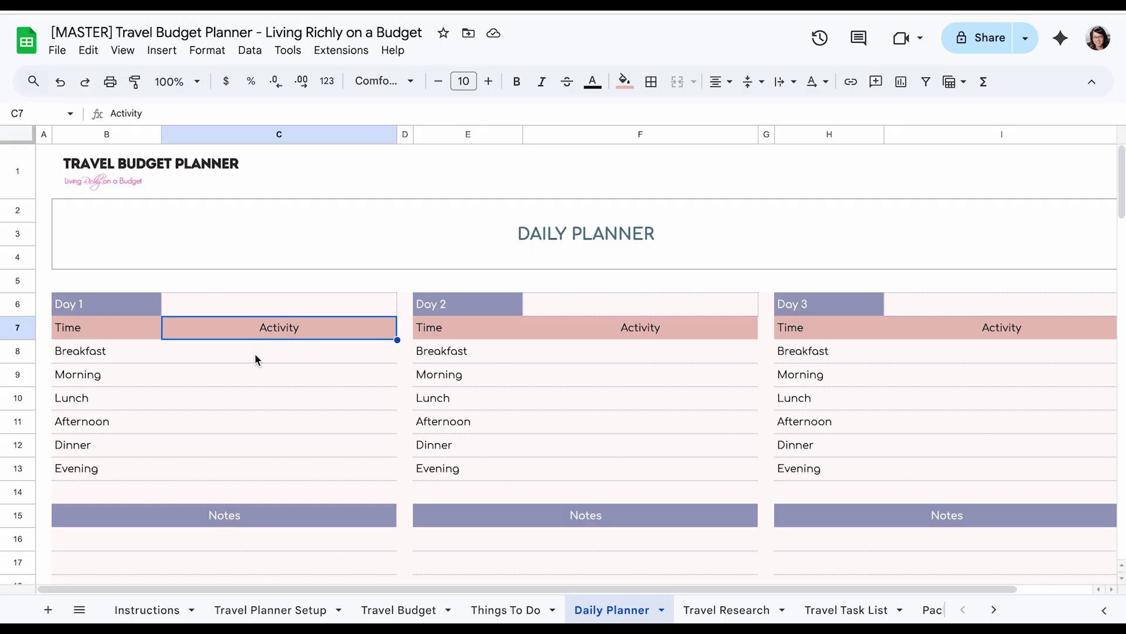
click(235, 301)
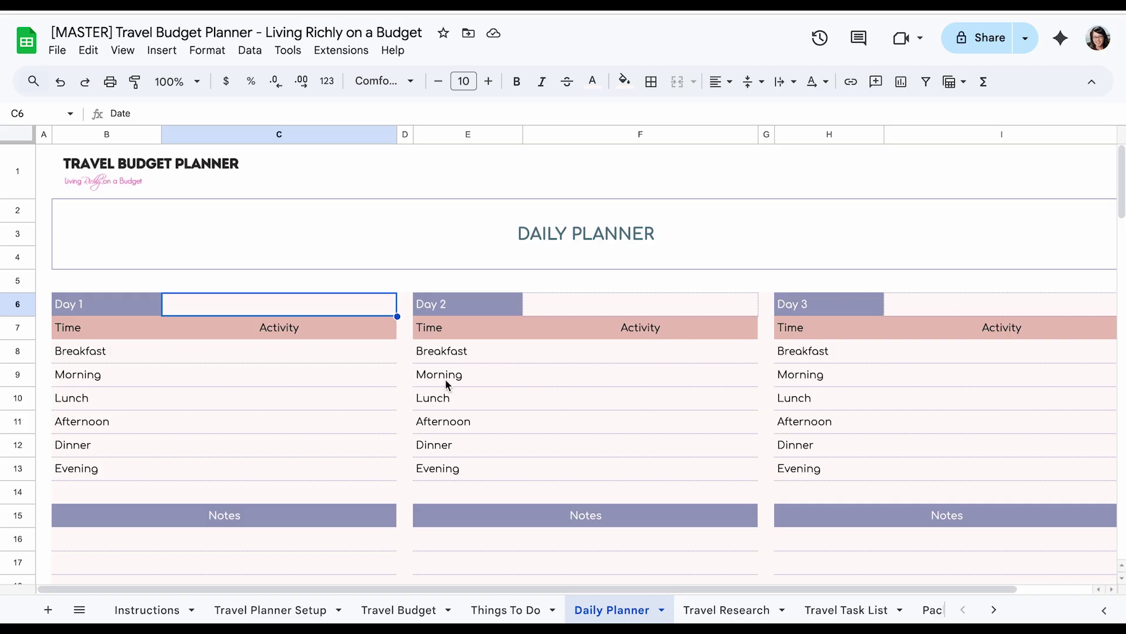
Review Day 1's Breakfast, Morning, Lunch, Afternoon and Evening activities, then return to Travel Budget.
click(230, 360)
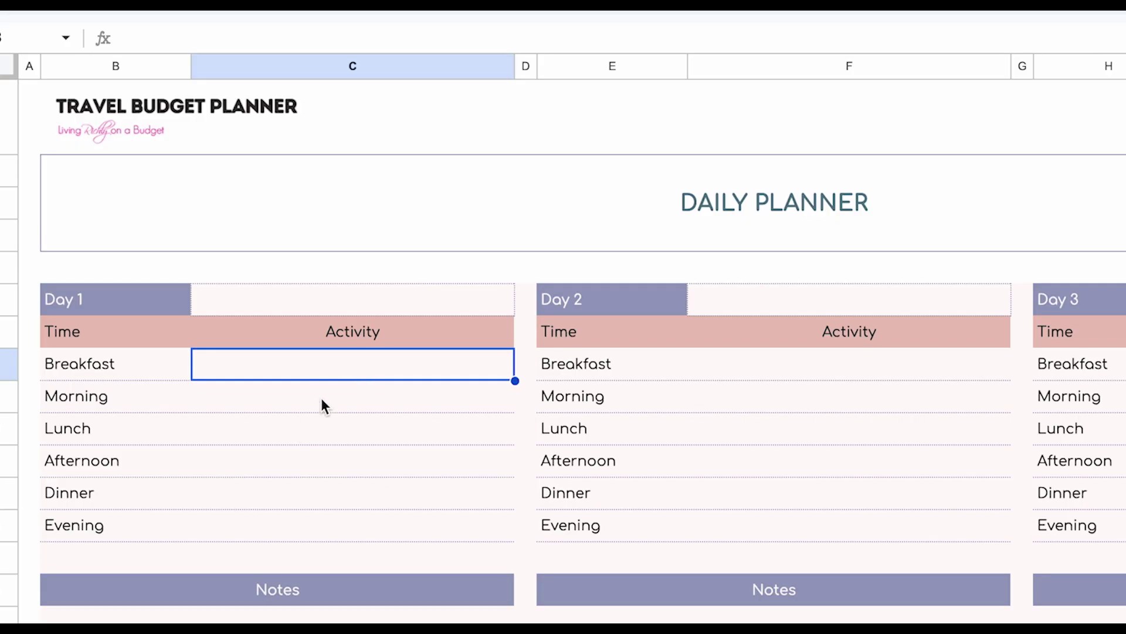
click(250, 404)
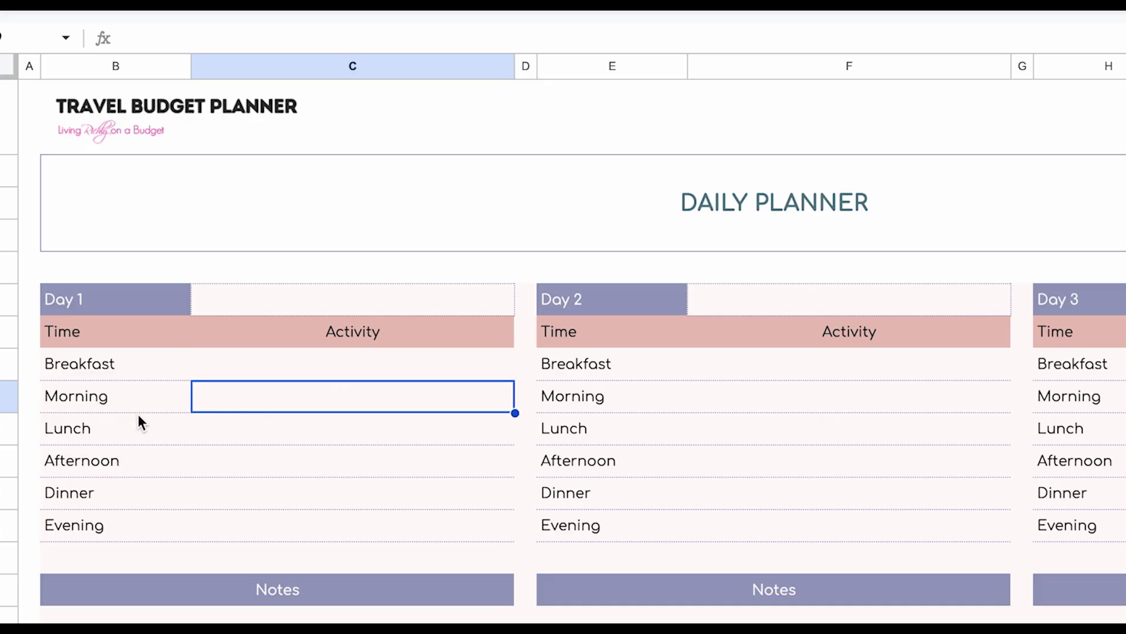
click(201, 381)
click(266, 440)
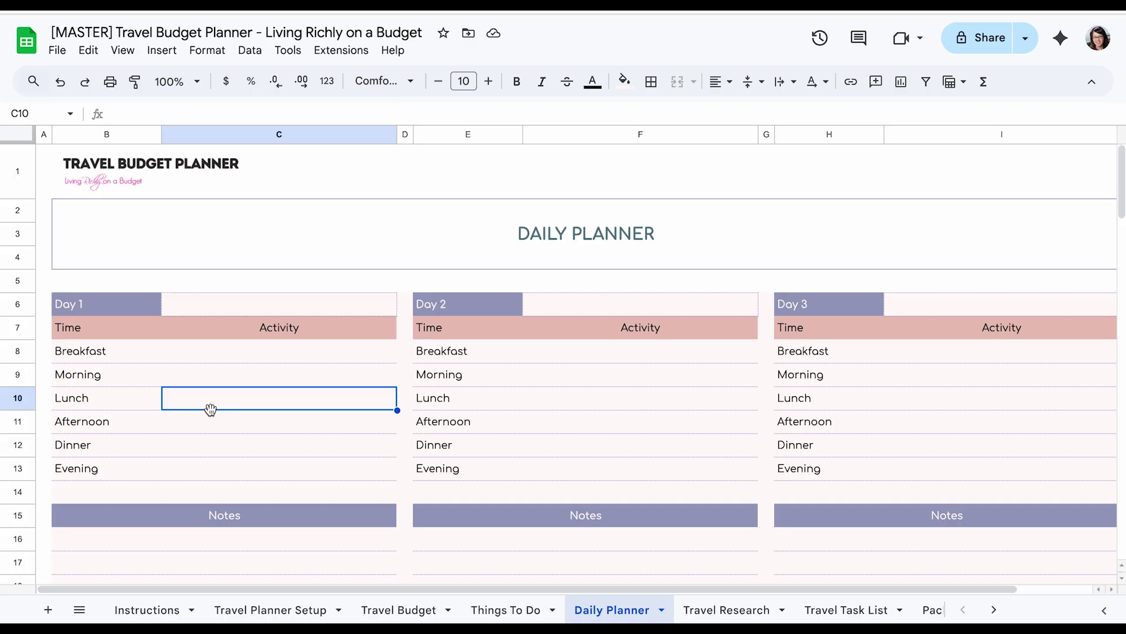
click(213, 430)
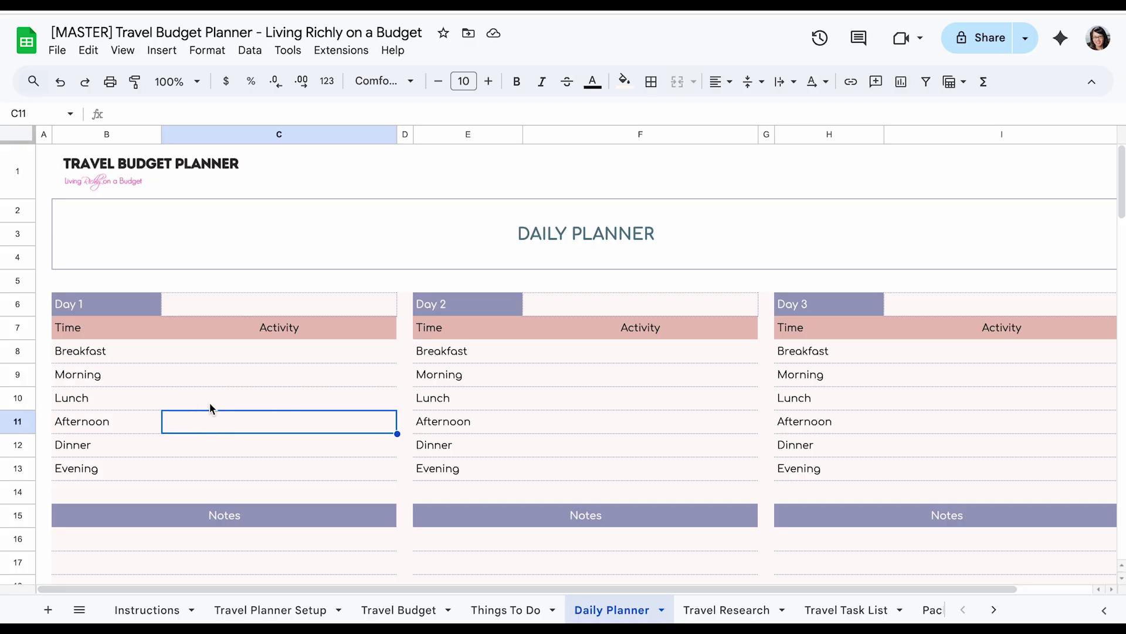
click(263, 475)
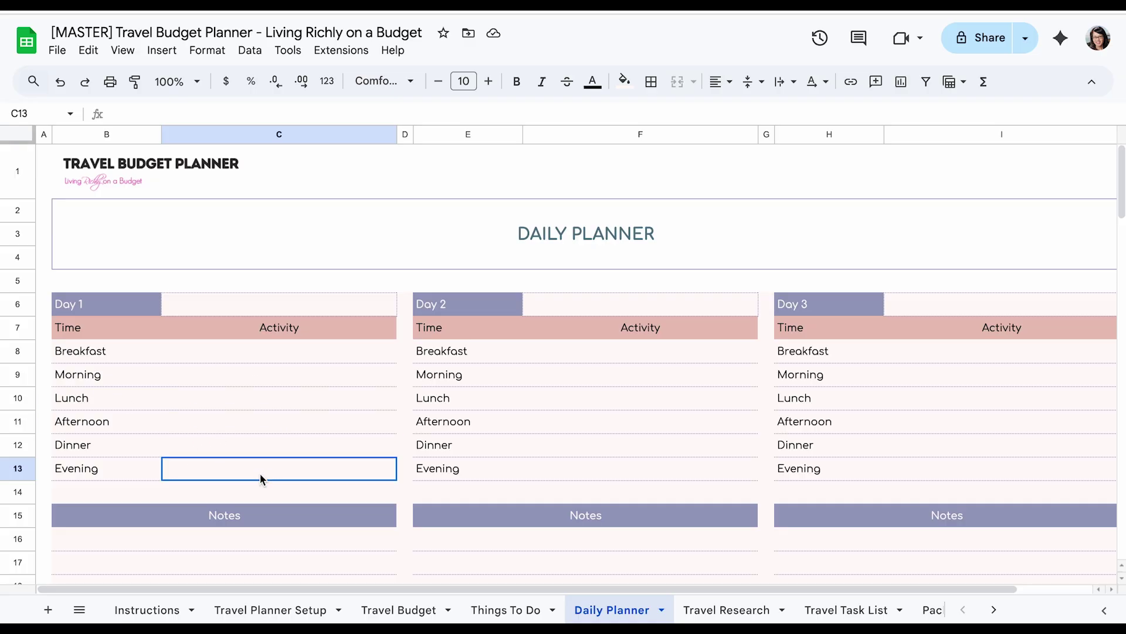
click(397, 600)
scroll(531, 392, up, 5)
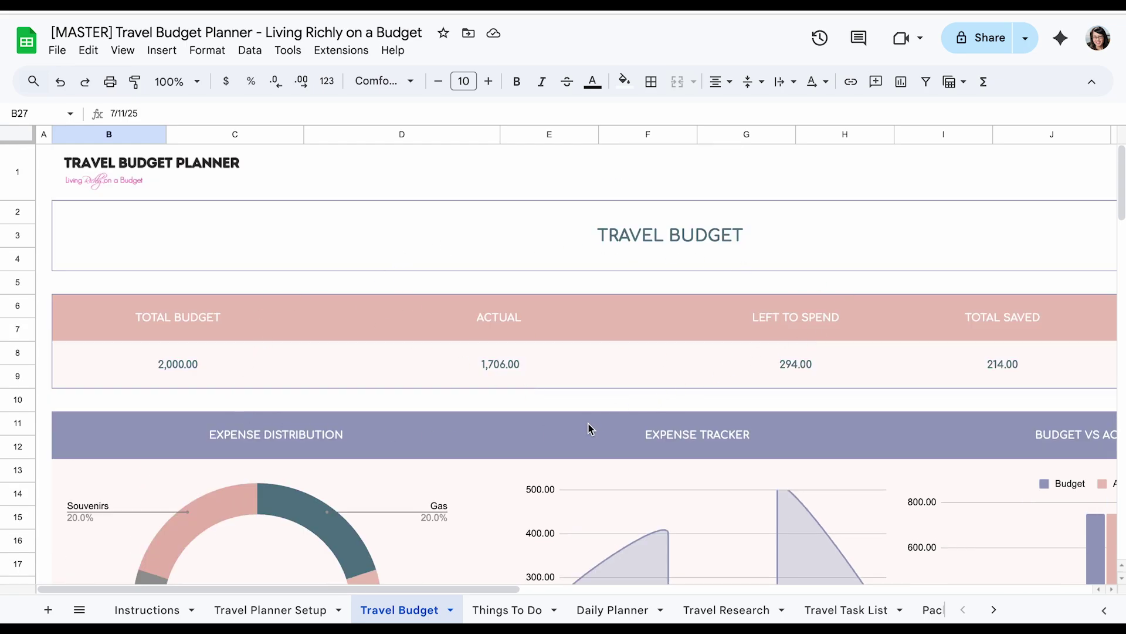
scroll(589, 429, down, 5)
scroll(463, 396, down, 1)
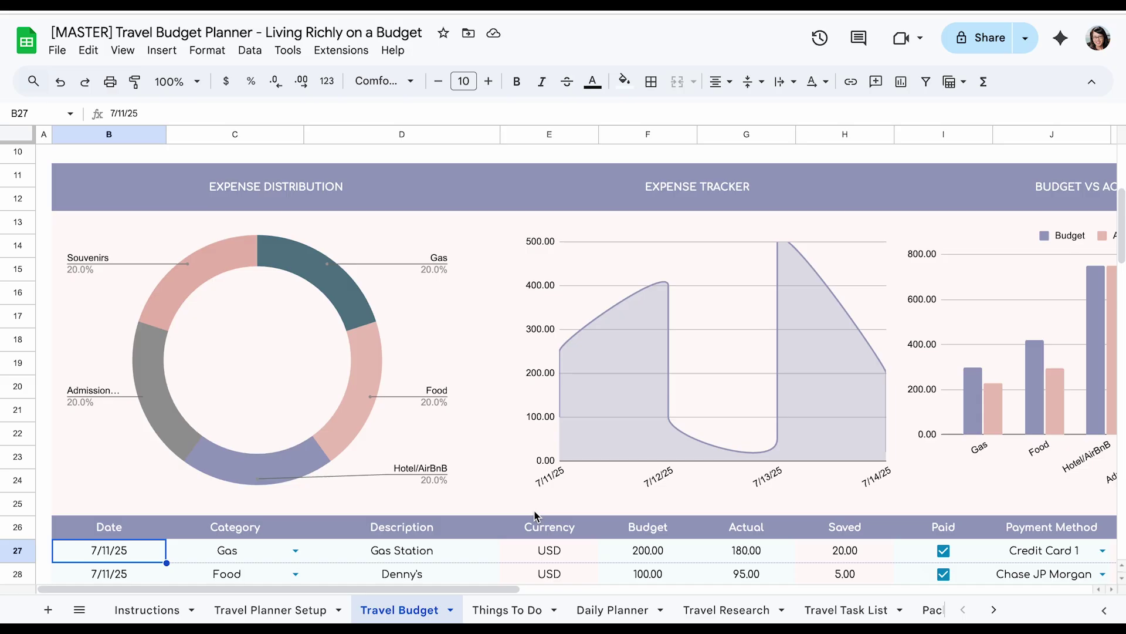
scroll(502, 568, down, 1)
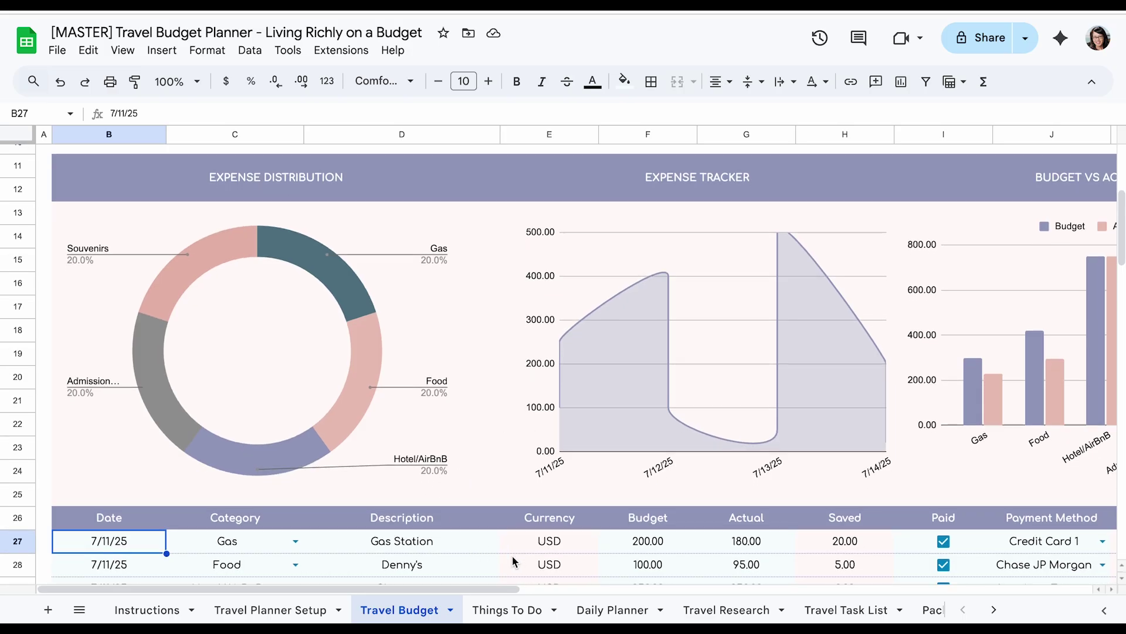
scroll(465, 495, down, 5)
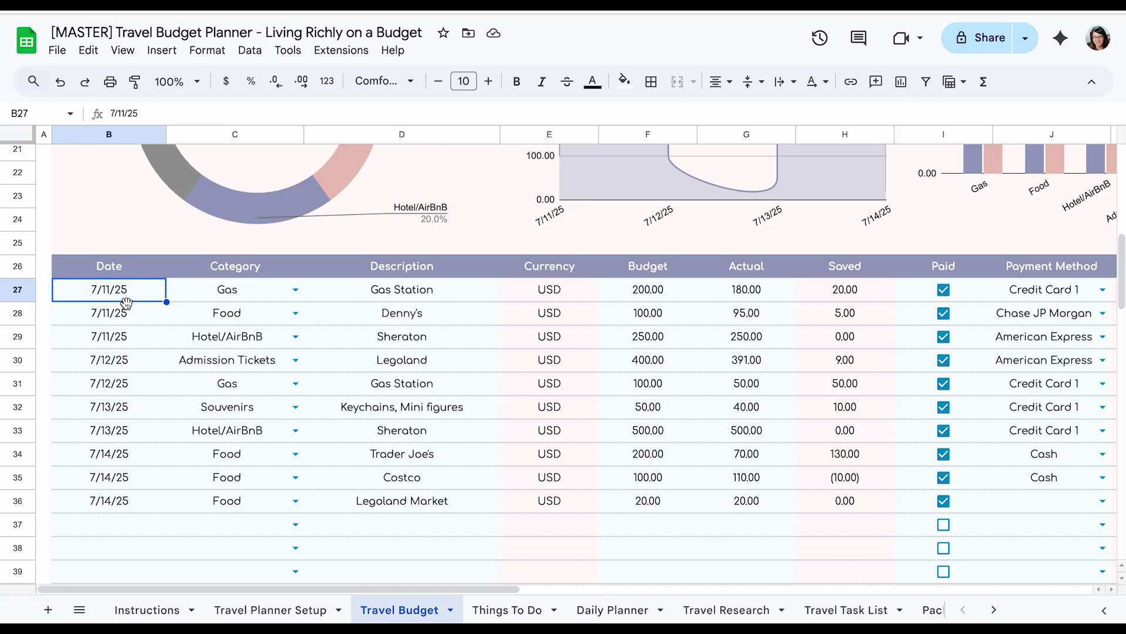
click(127, 322)
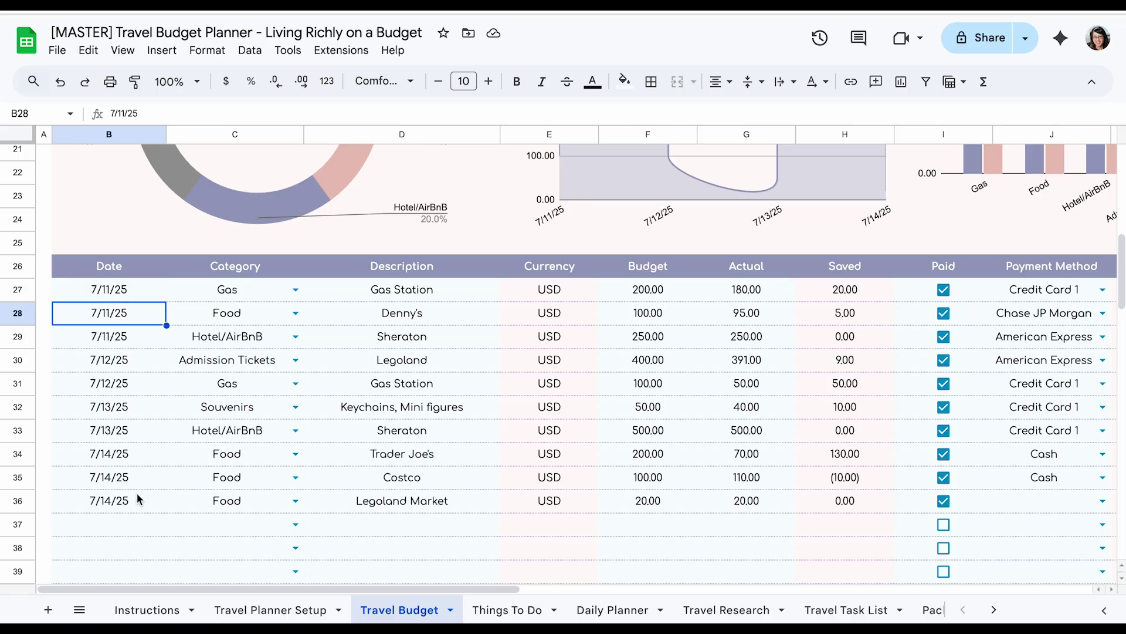
scroll(557, 299, up, 1)
scroll(469, 343, up, 2)
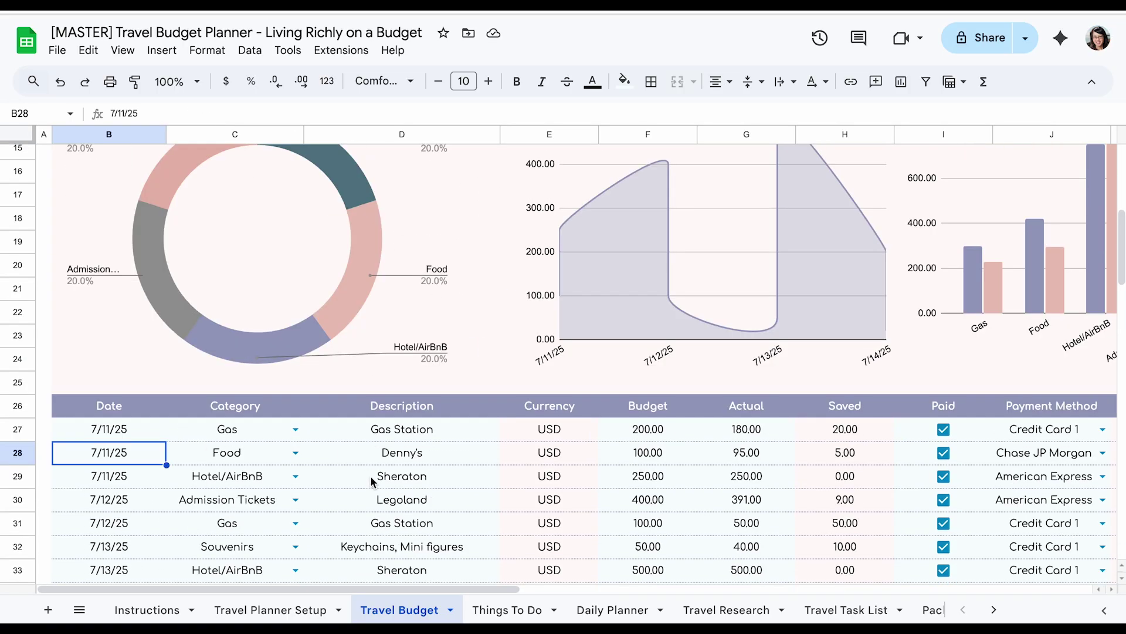
scroll(302, 316, up, 1)
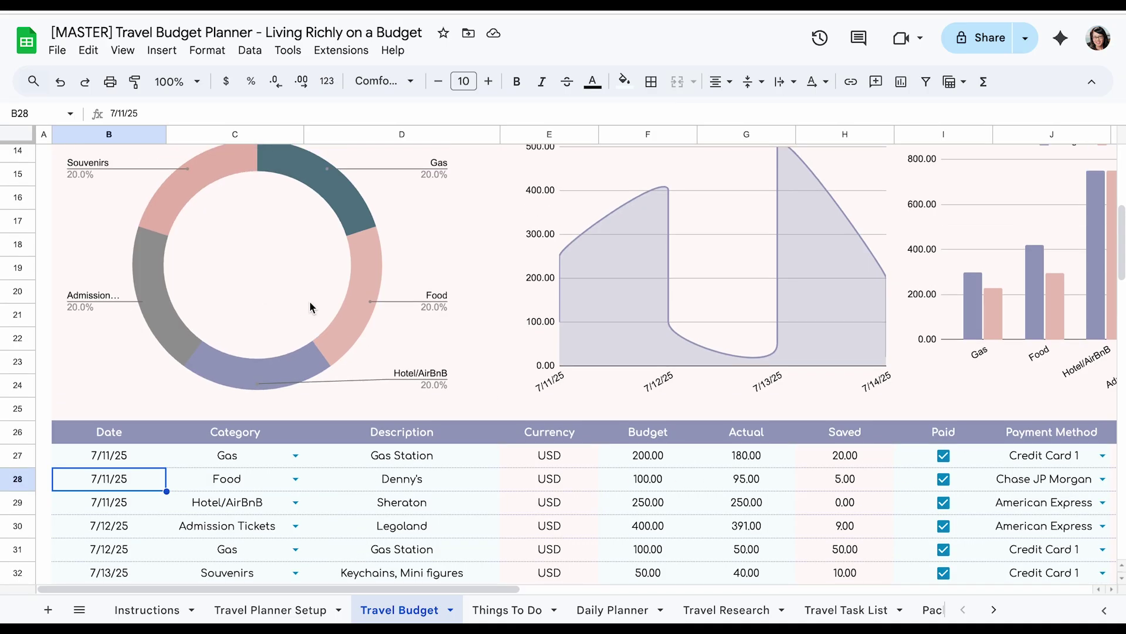
scroll(311, 307, down, 1)
click(108, 429)
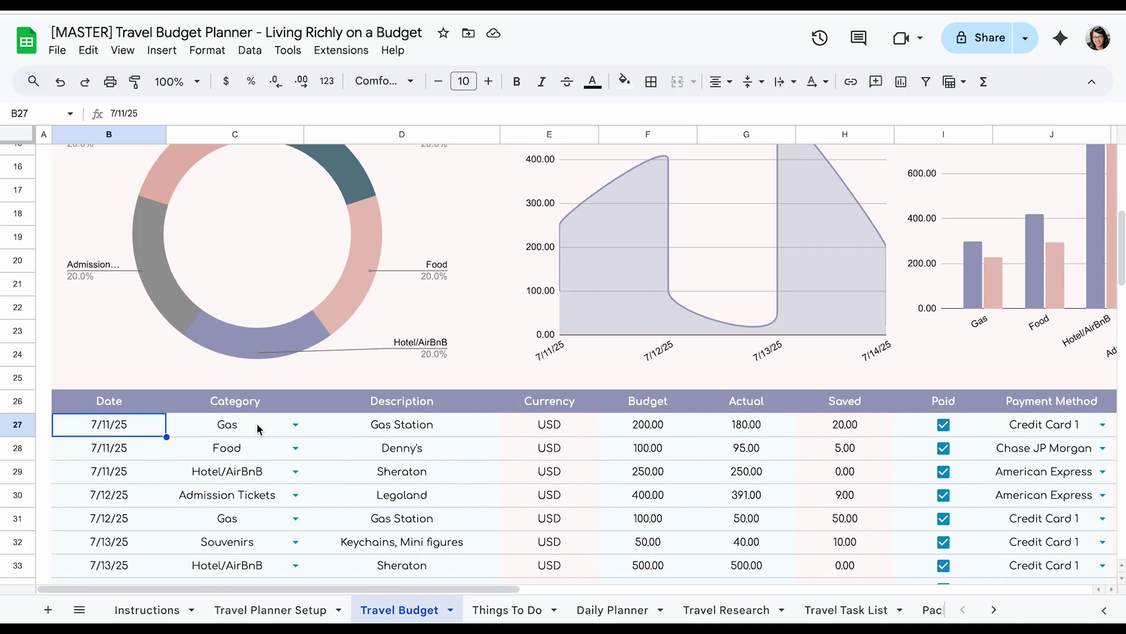
click(295, 425)
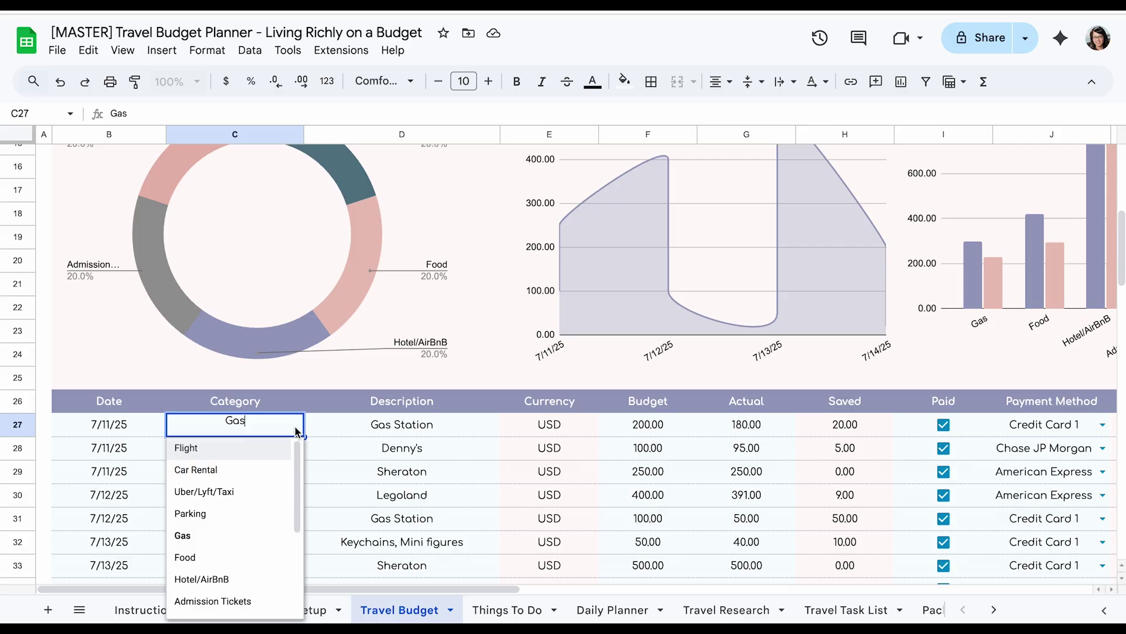
key(Tab)
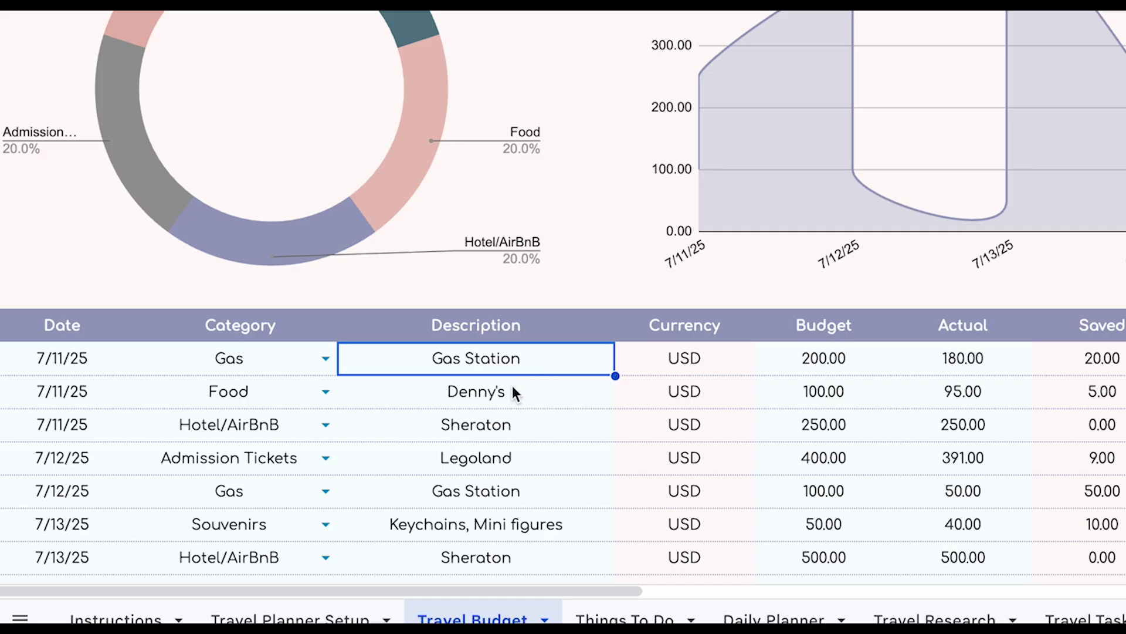
click(843, 367)
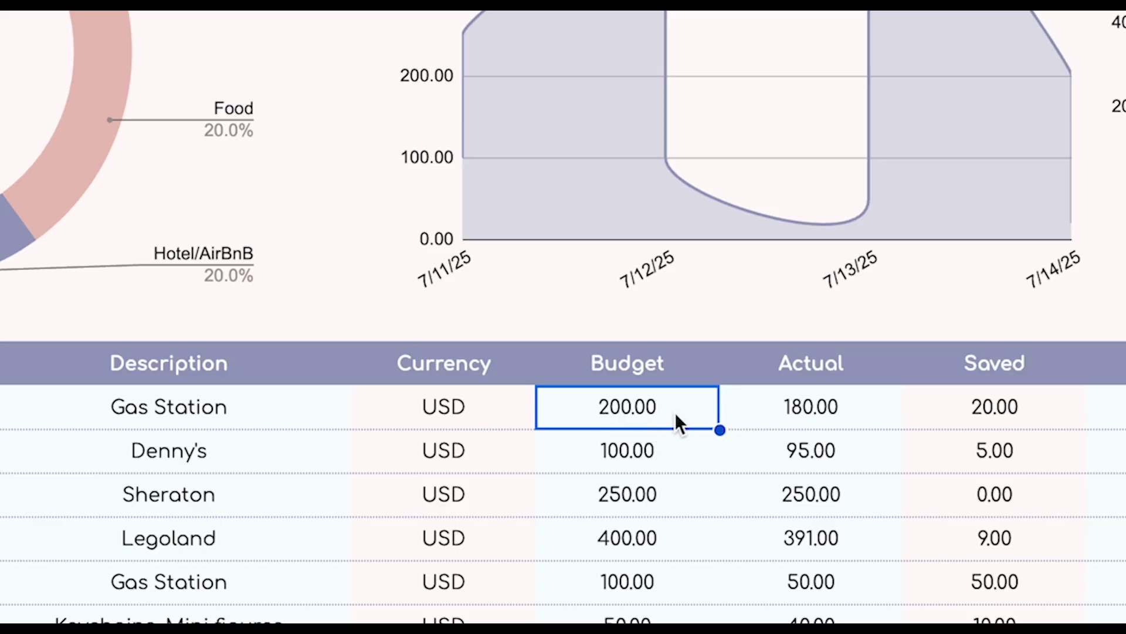
click(838, 422)
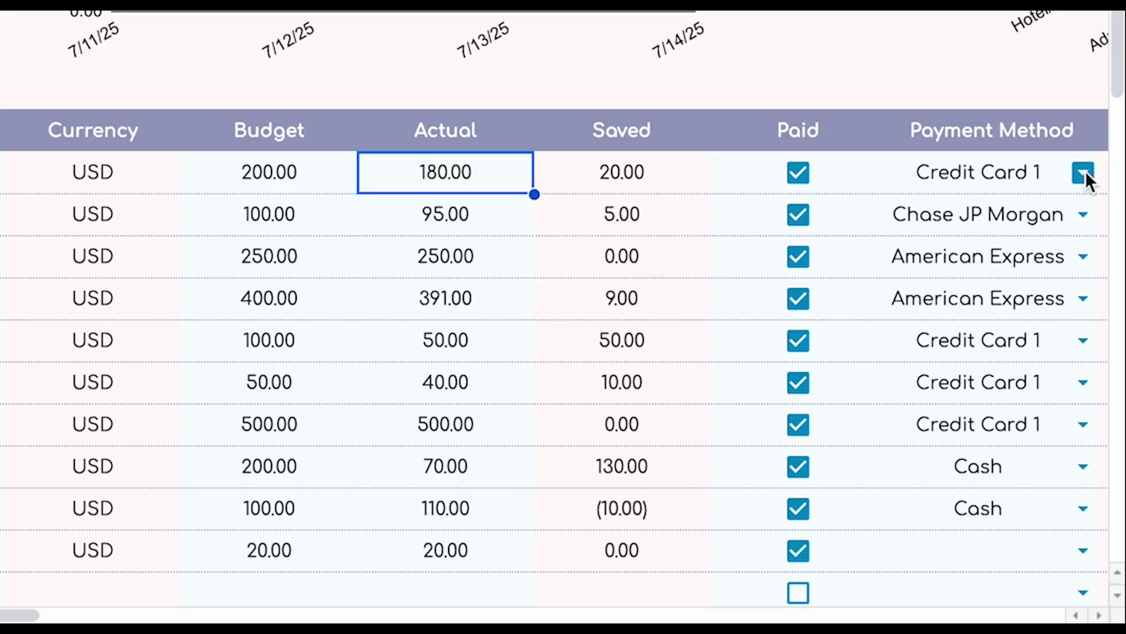
click(1104, 341)
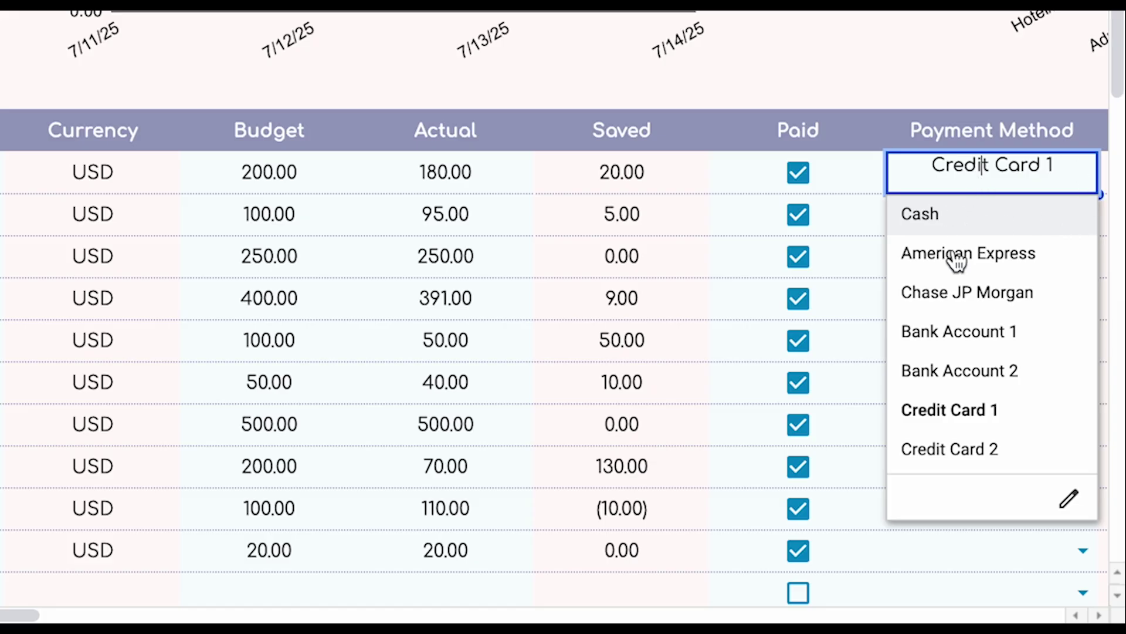
click(939, 551)
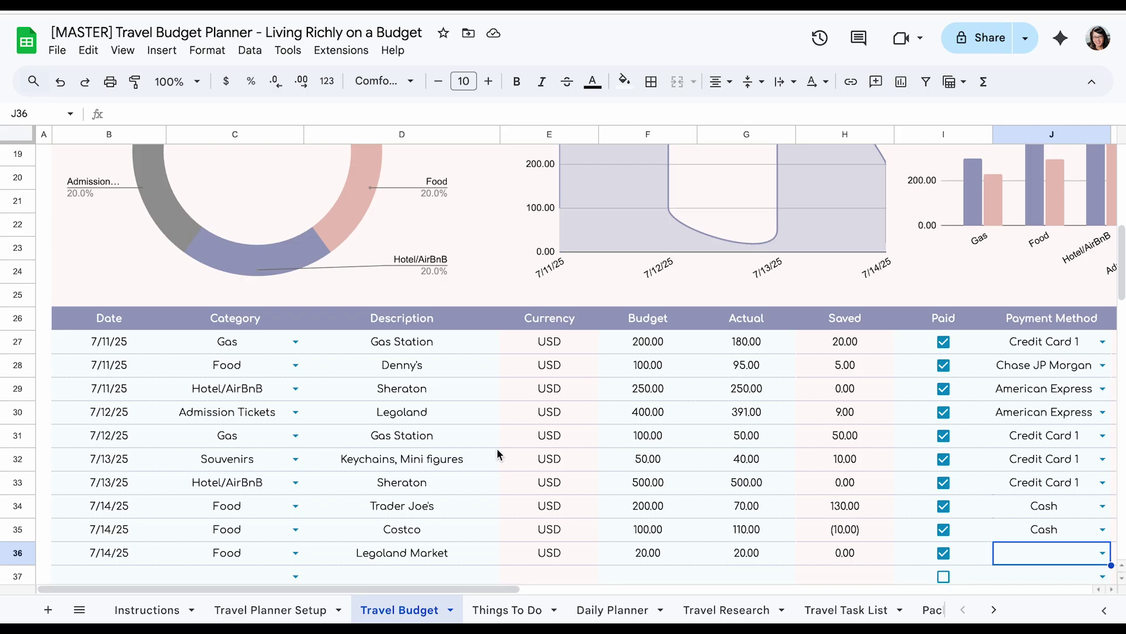
scroll(498, 452, up, 10)
Scroll around the Travel Budget charts, including the Budget vs Actual chart across five categories.
scroll(396, 320, up, 3)
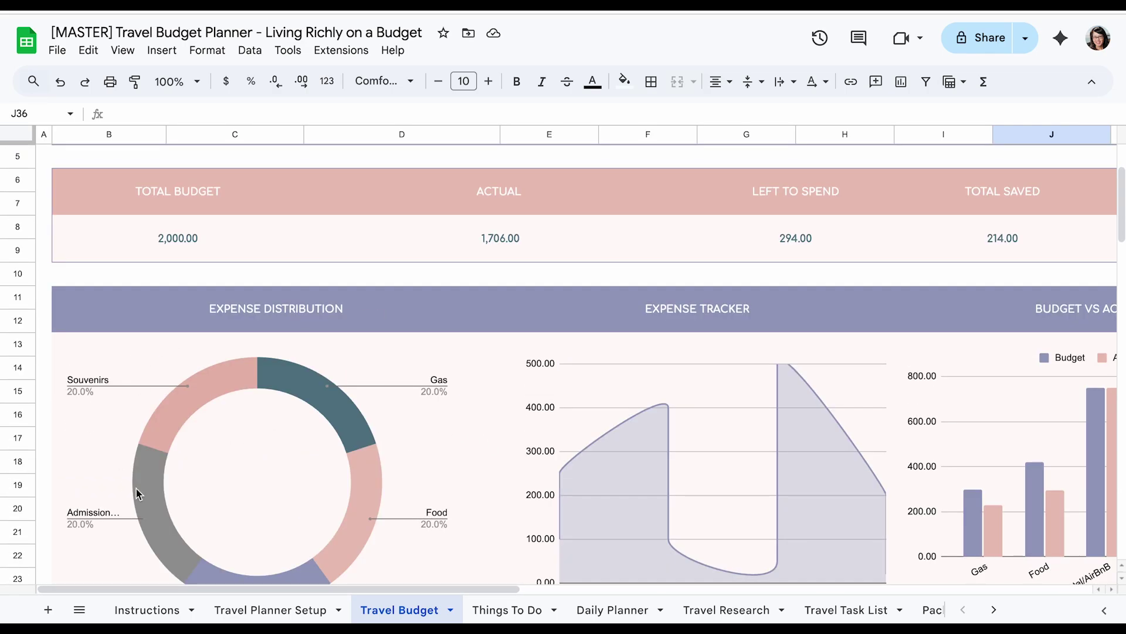
scroll(210, 399, down, 1)
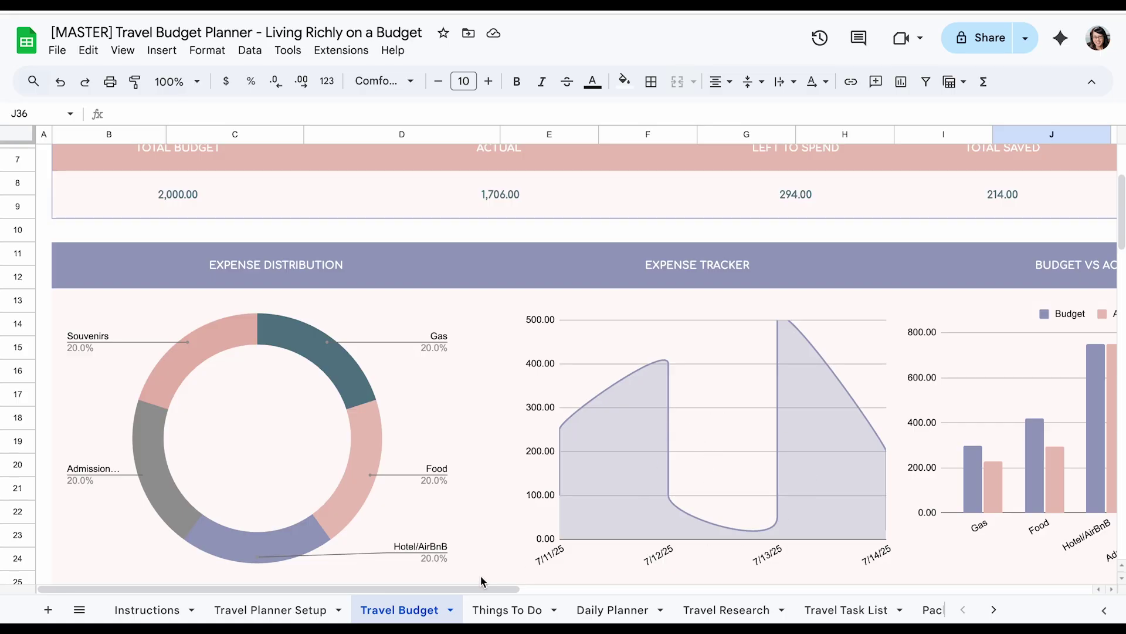
scroll(528, 580, right, 4)
scroll(484, 380, down, 1)
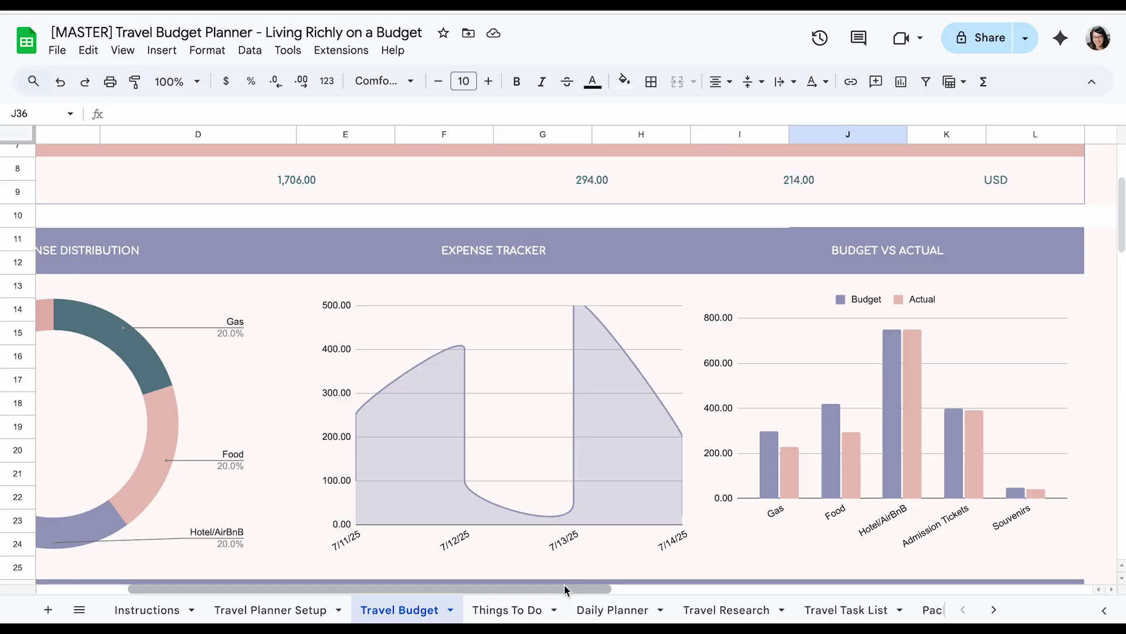
scroll(682, 487, right, 4)
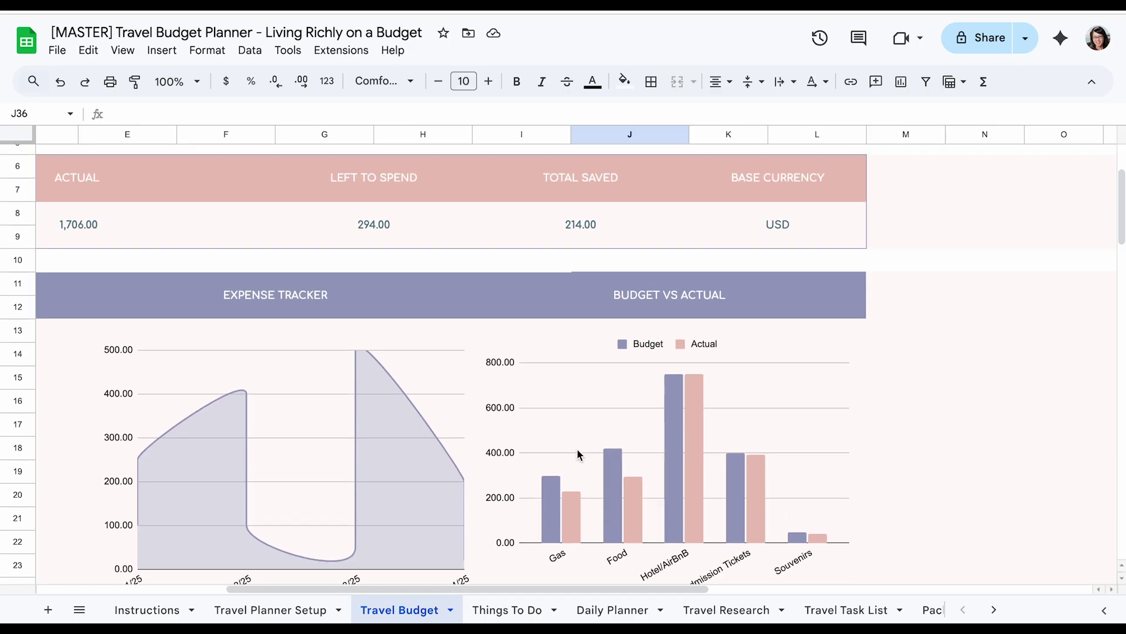
drag(579, 589, 365, 576)
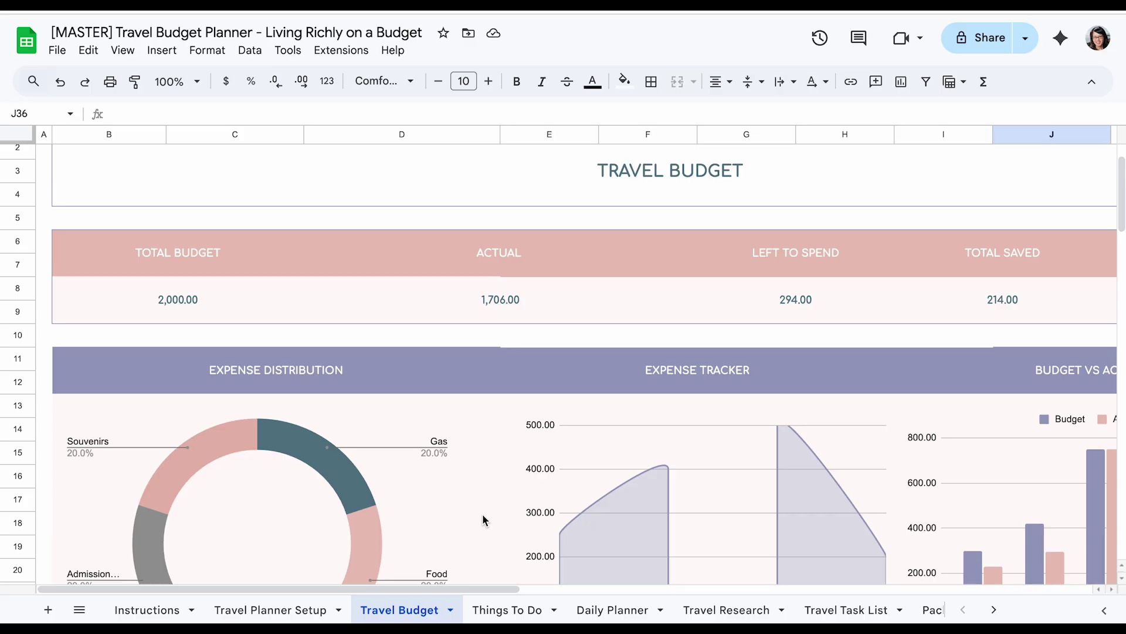
drag(487, 586, 645, 586)
scroll(593, 505, down, 4)
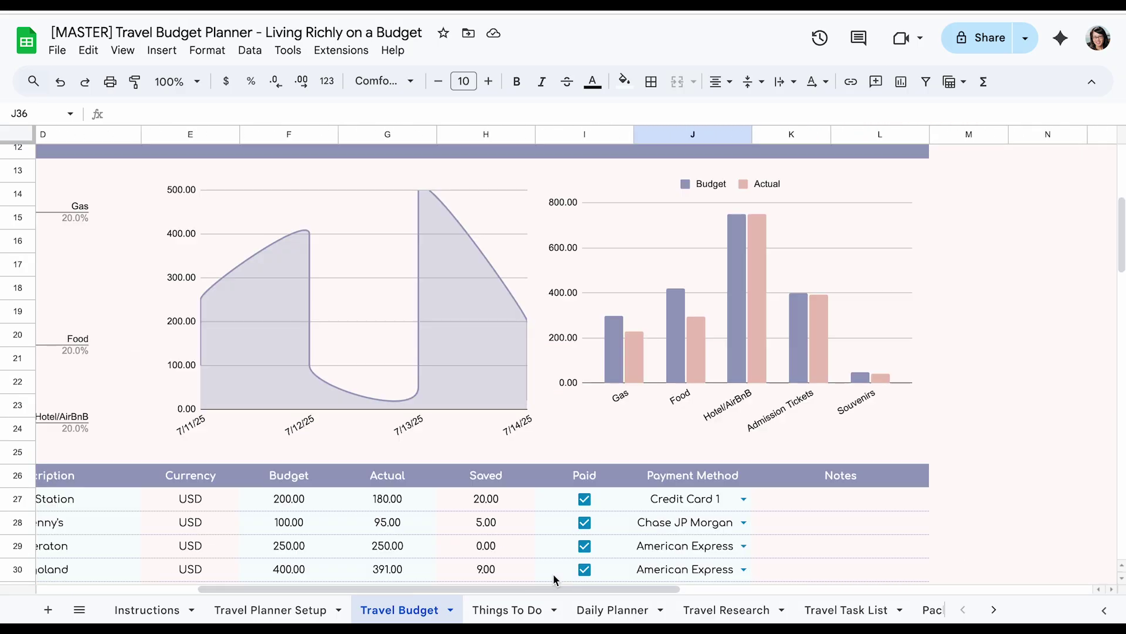
drag(539, 587, 389, 586)
scroll(399, 460, down, 4)
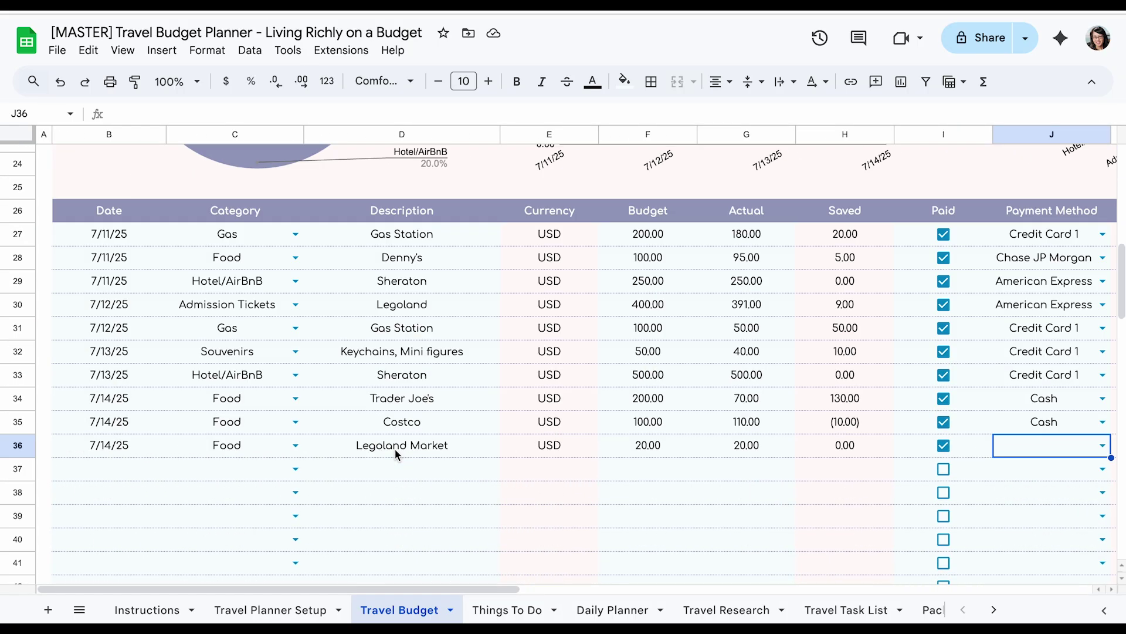
scroll(399, 460, up, 7)
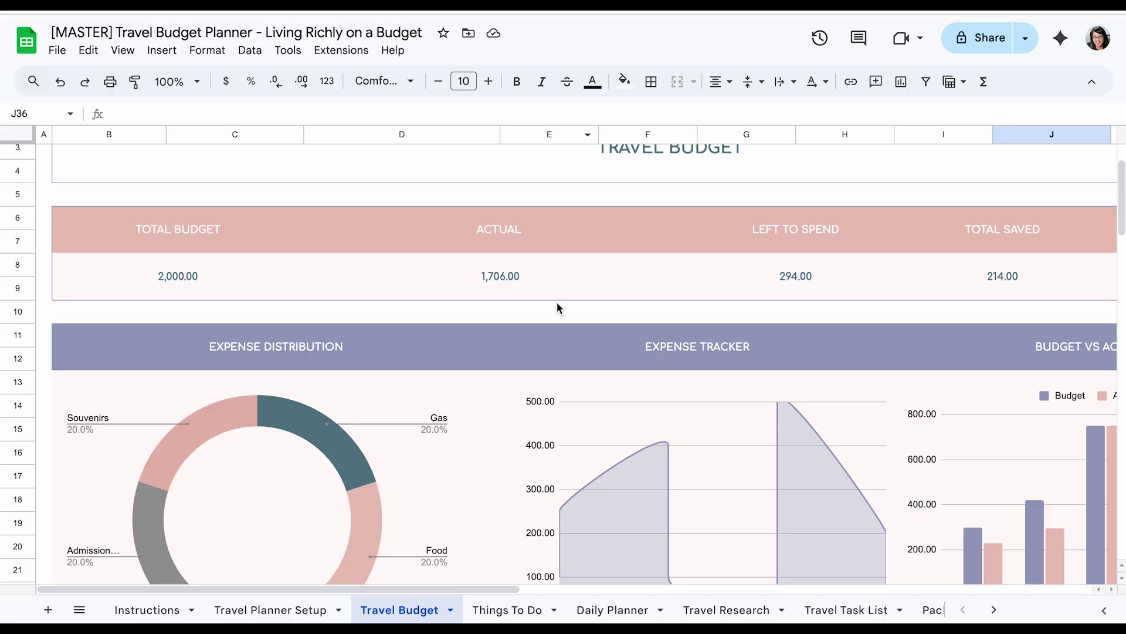
scroll(560, 311, up, 2)
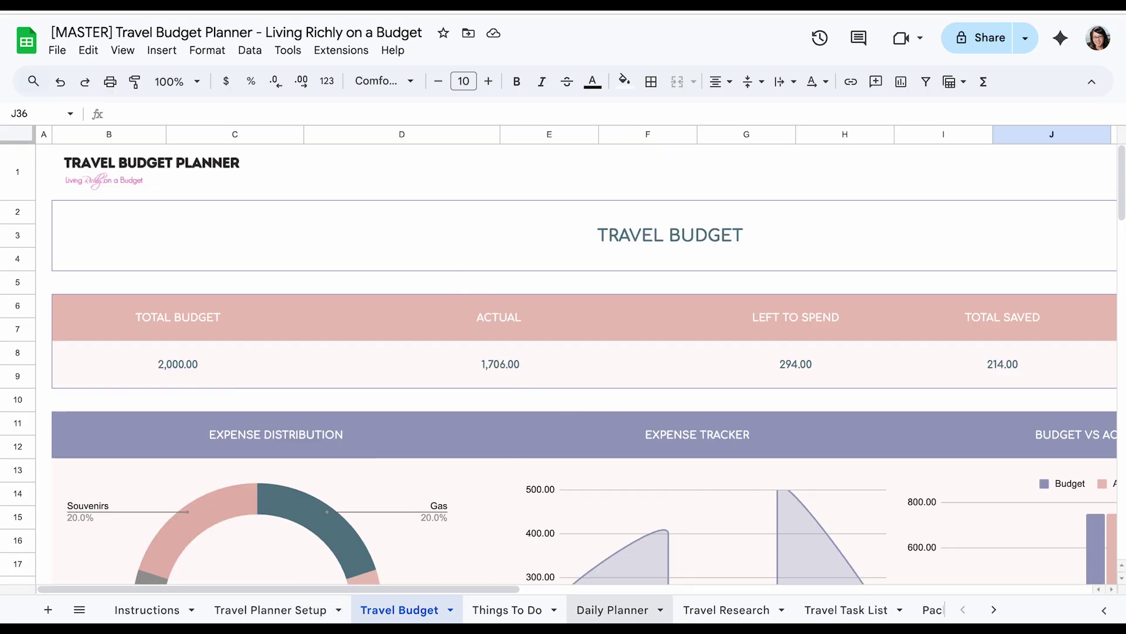
scroll(376, 512, down, 5)
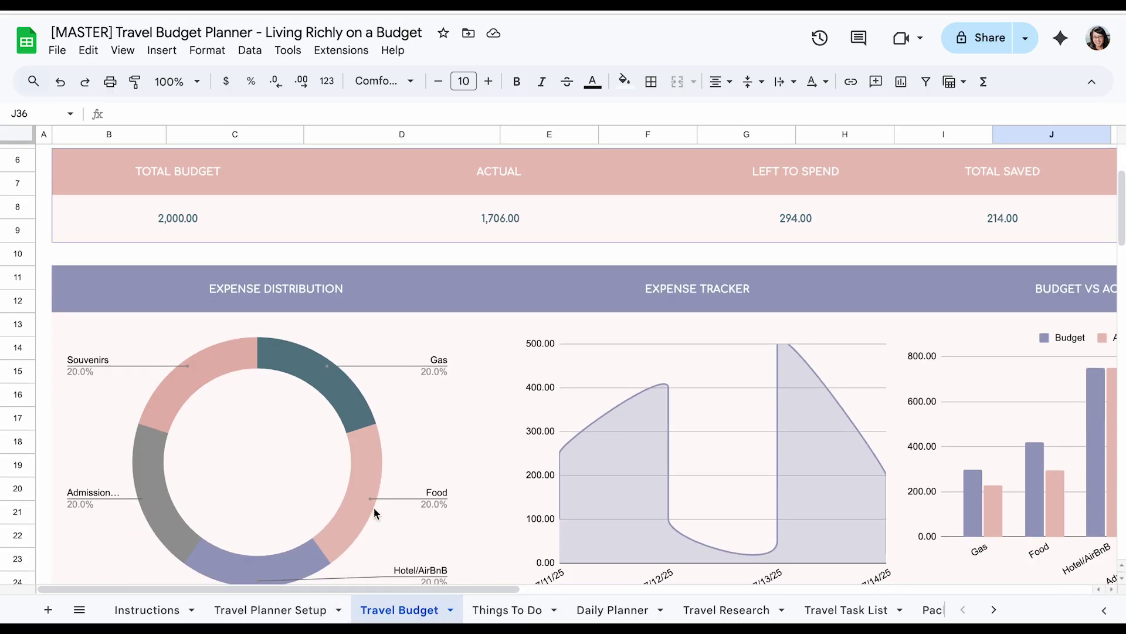
scroll(376, 512, down, 5)
scroll(376, 512, up, 10)
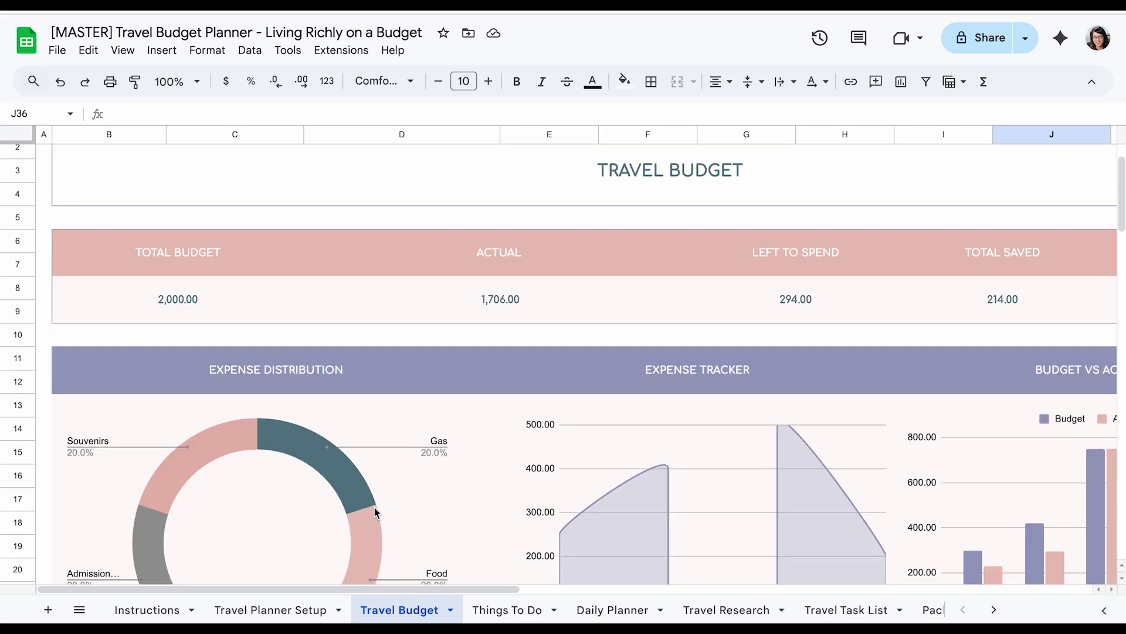
drag(415, 590, 536, 589)
scroll(481, 462, down, 2)
scroll(481, 462, down, 1)
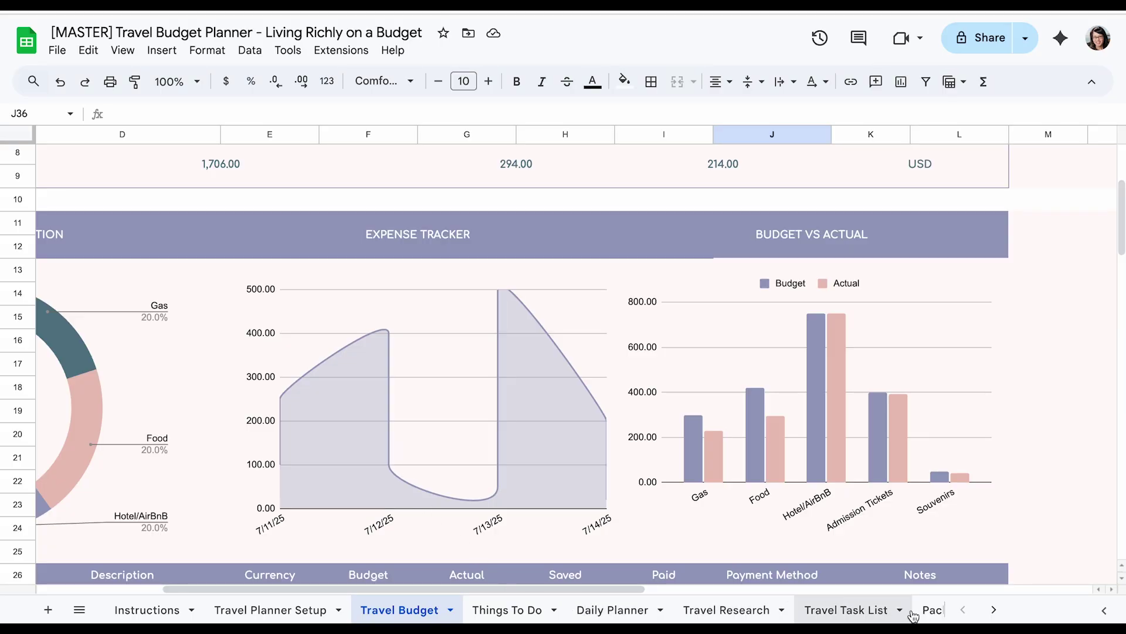
Open the Packing List and select the first and second travellers' header cells.
click(929, 611)
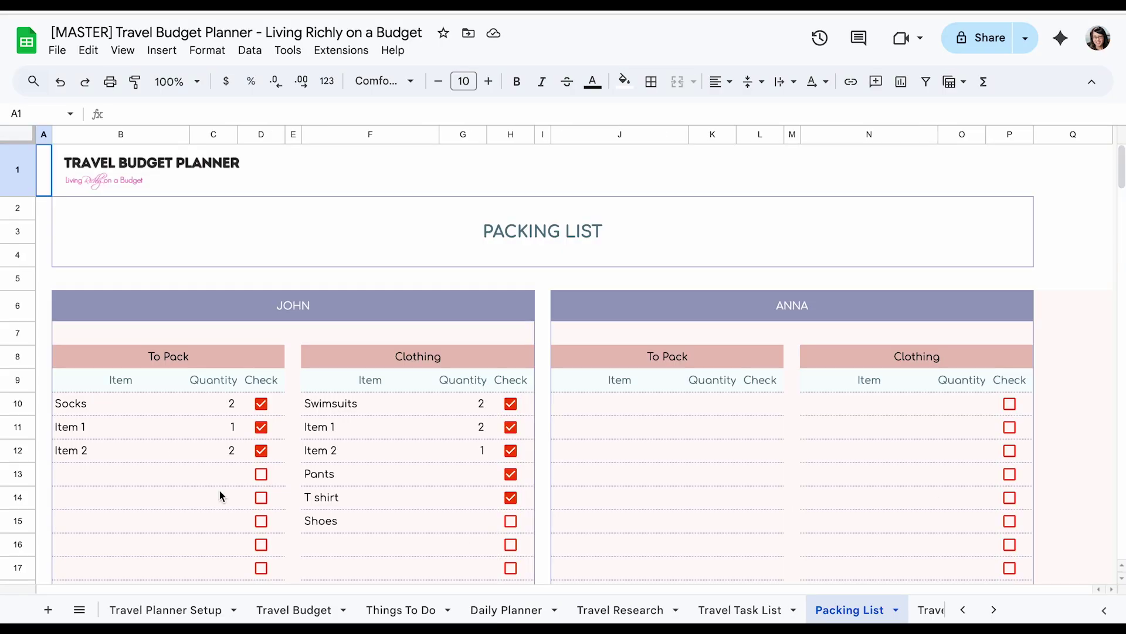
double_click(311, 299)
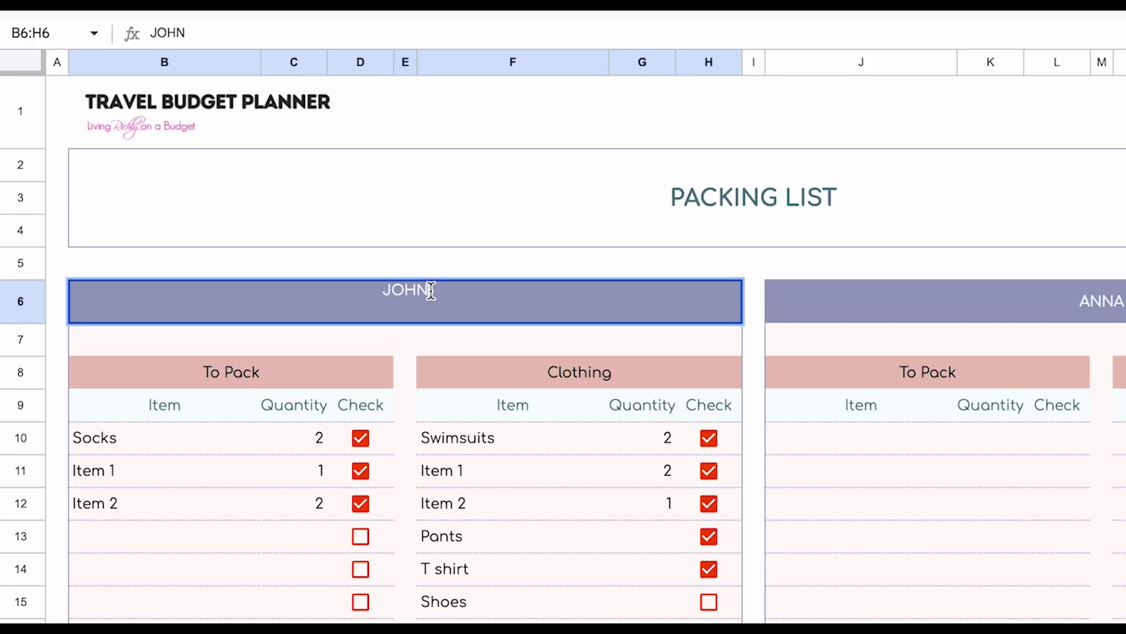
drag(311, 299, 284, 300)
click(1109, 309)
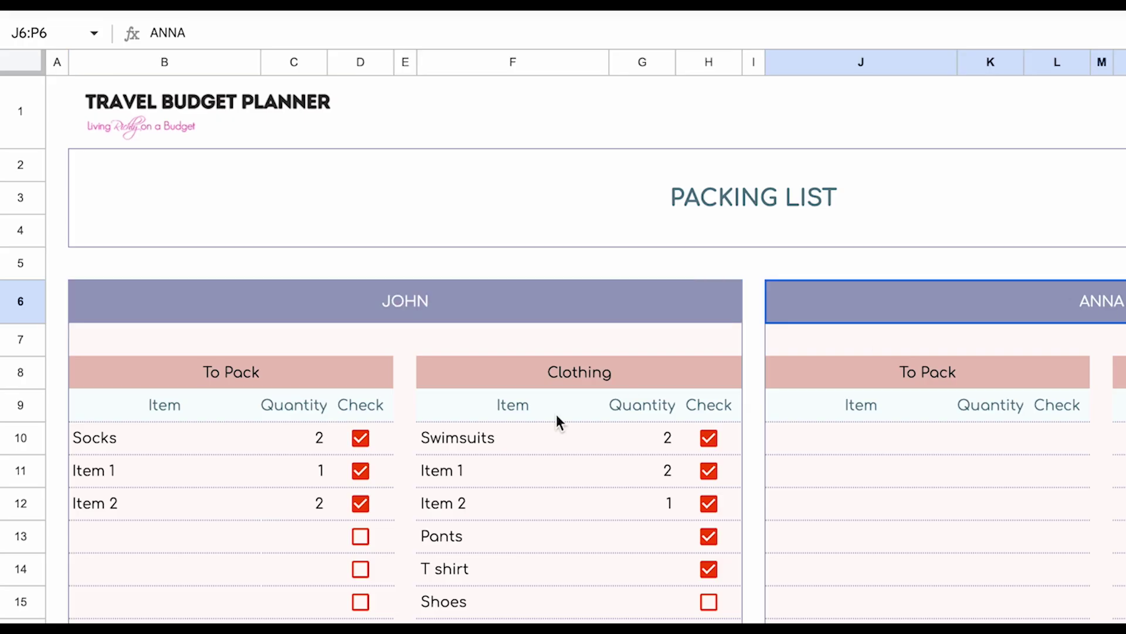
Scroll through the packing sections and point out the first traveller's To Pack and Clothing lists.
scroll(521, 421, down, 1)
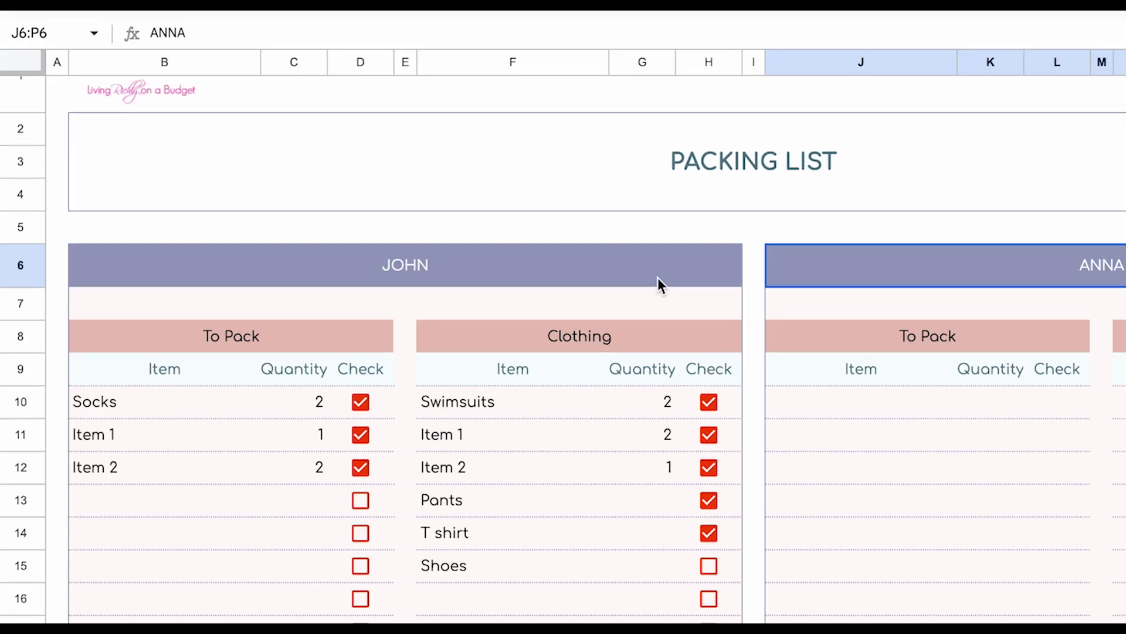
scroll(1072, 545, down, 3)
scroll(793, 483, up, 2)
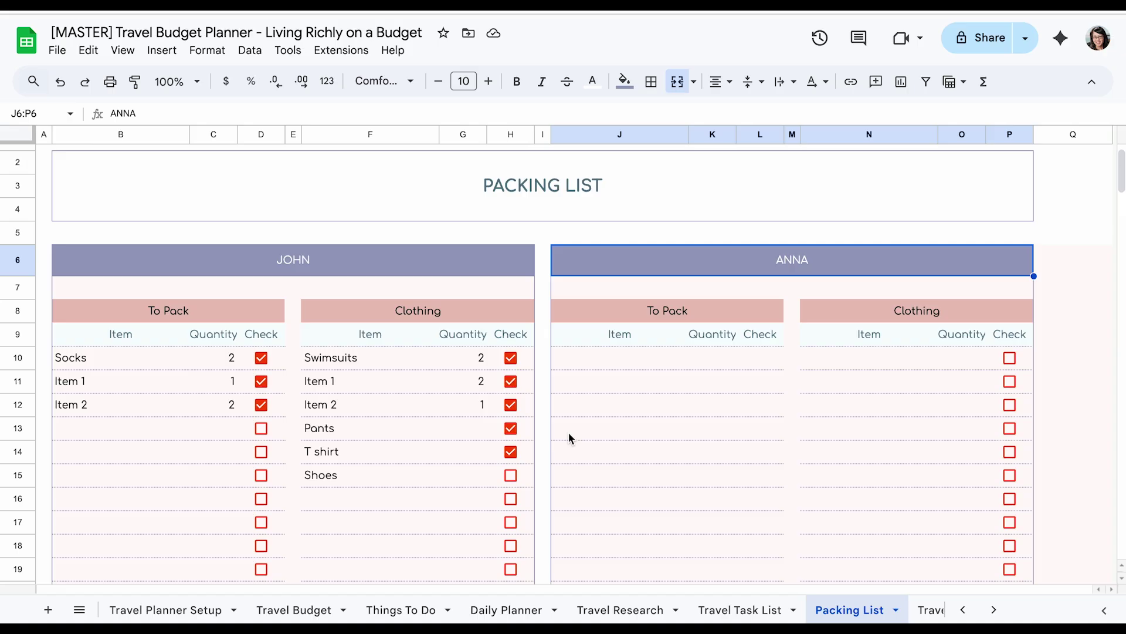
scroll(521, 402, down, 12)
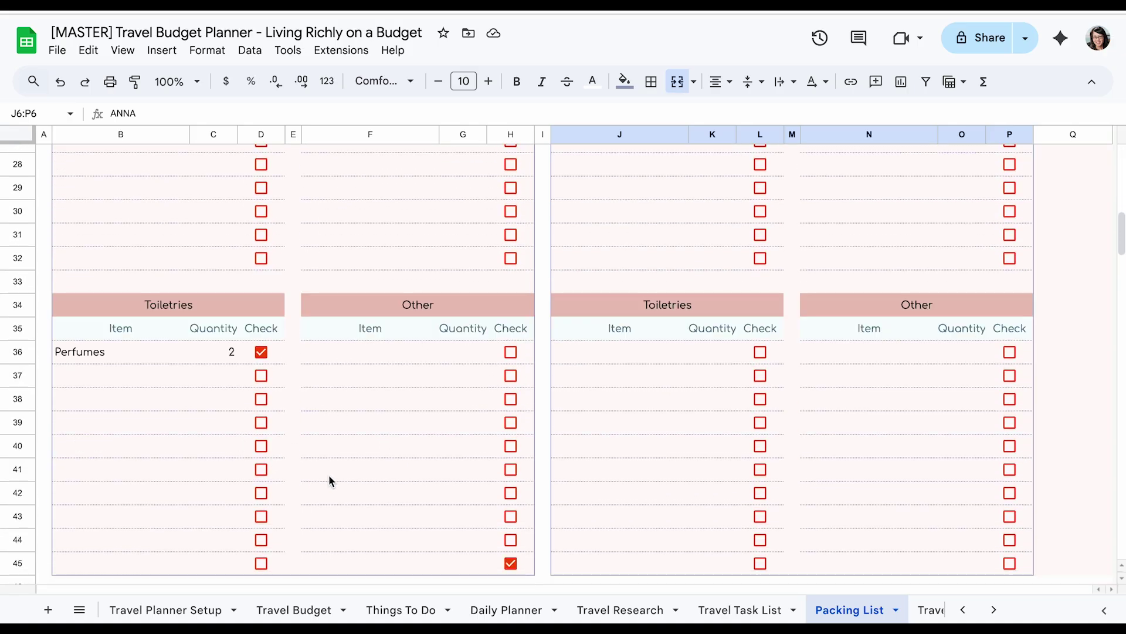
scroll(386, 470, down, 2)
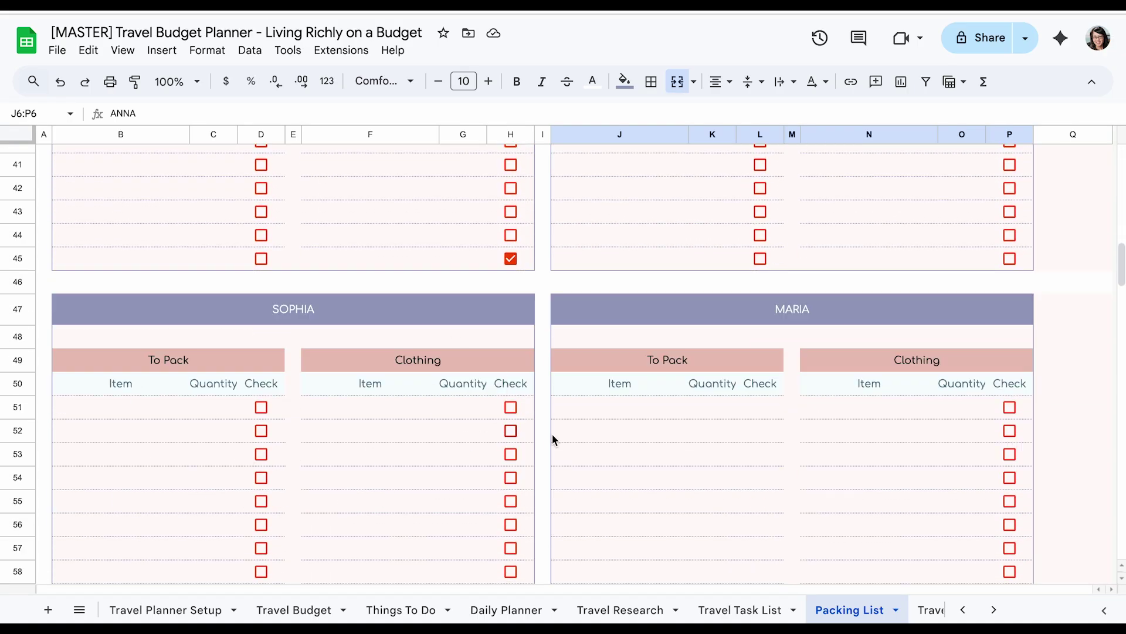
scroll(420, 405, up, 14)
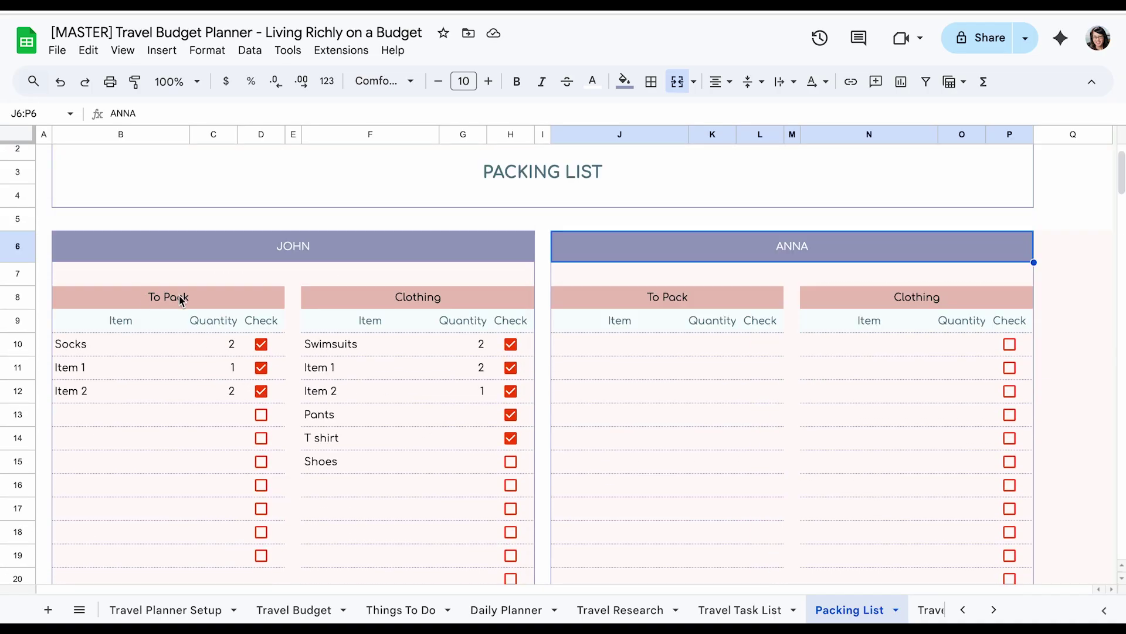
scroll(328, 294, down, 1)
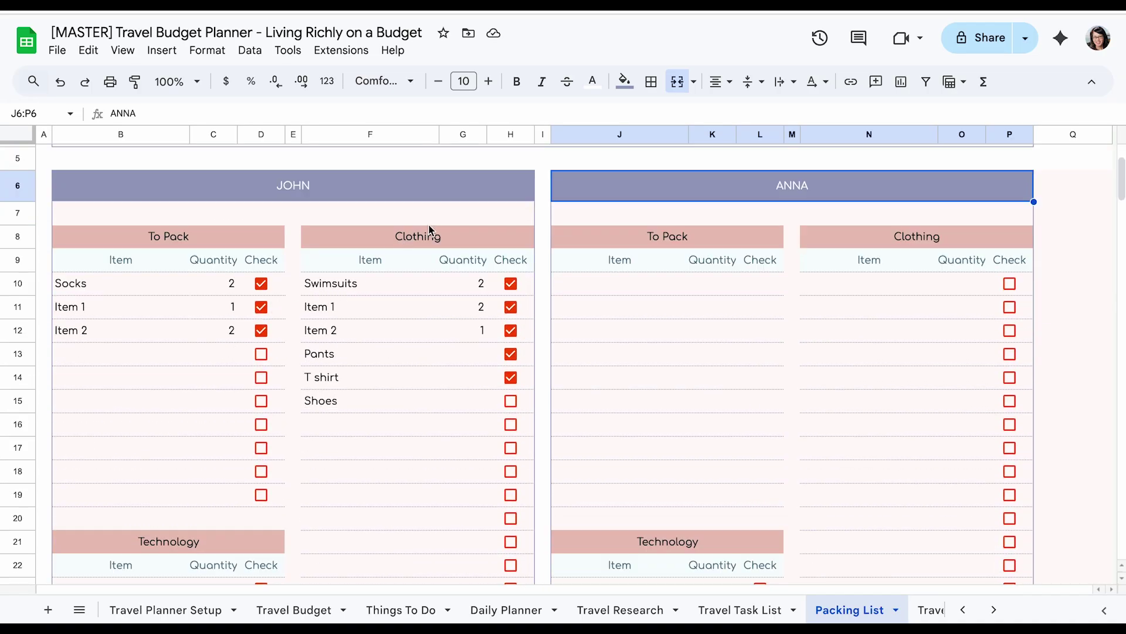
scroll(329, 360, down, 3)
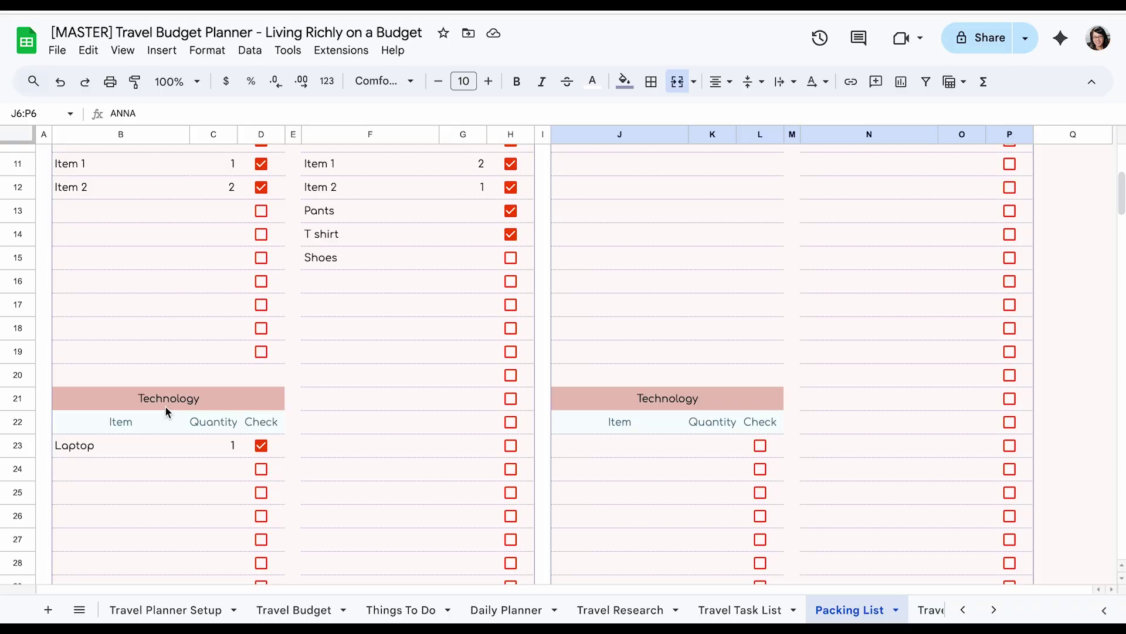
scroll(510, 395, up, 5)
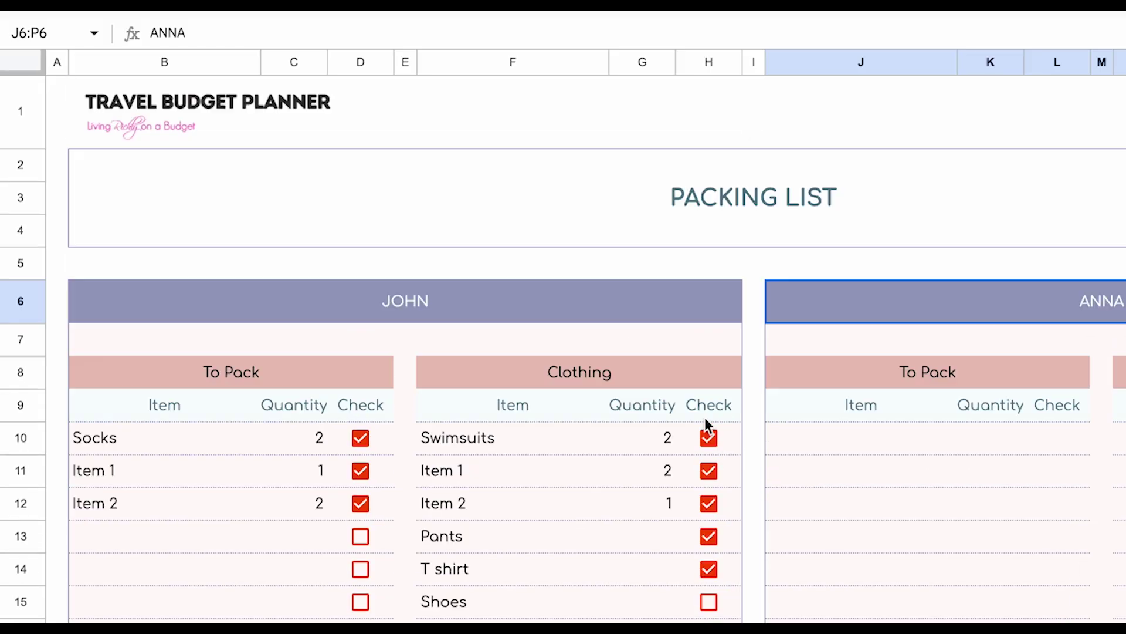
click(239, 381)
click(584, 379)
Scroll the lists, note another traveller's empty To Pack list, and move to Travel Overview.
scroll(540, 522, down, 1)
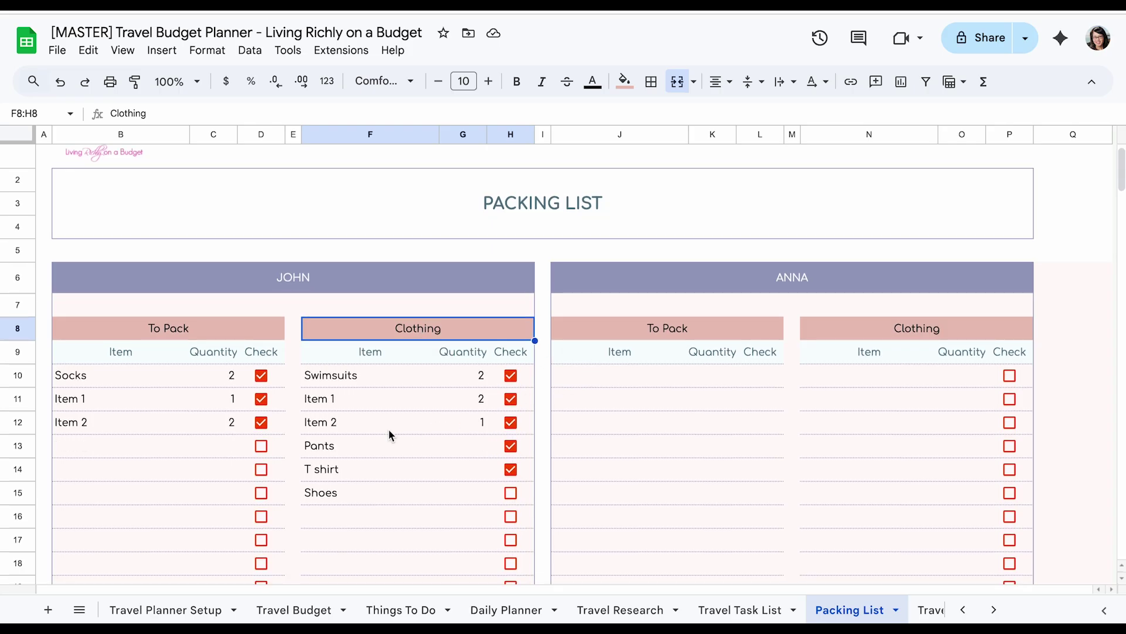
scroll(389, 434, down, 5)
scroll(312, 389, up, 3)
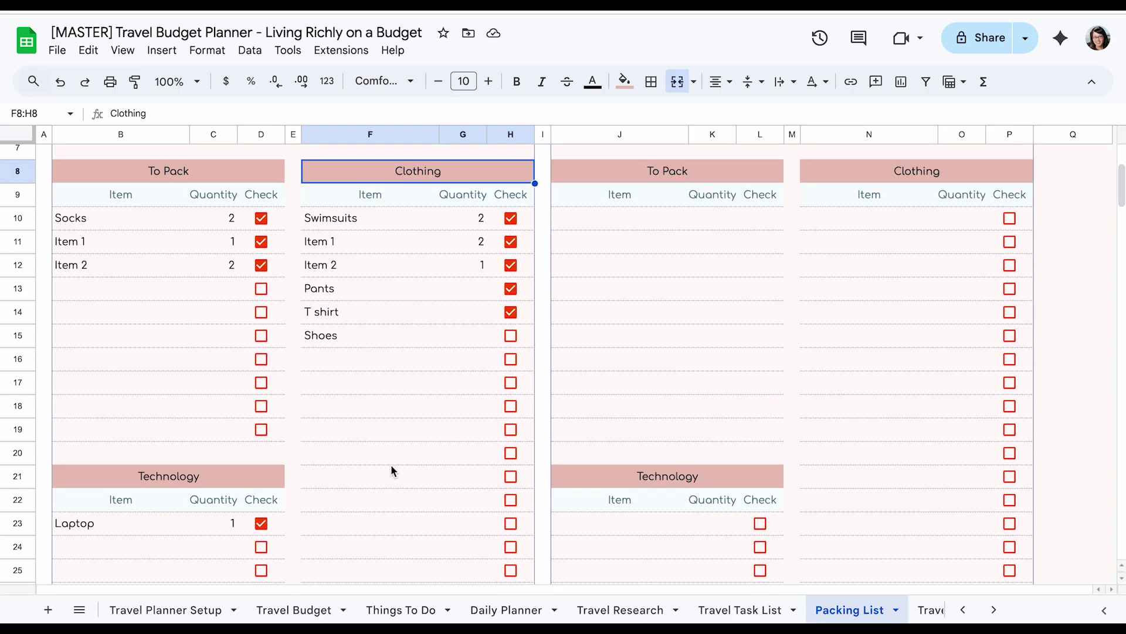
scroll(350, 487, down, 5)
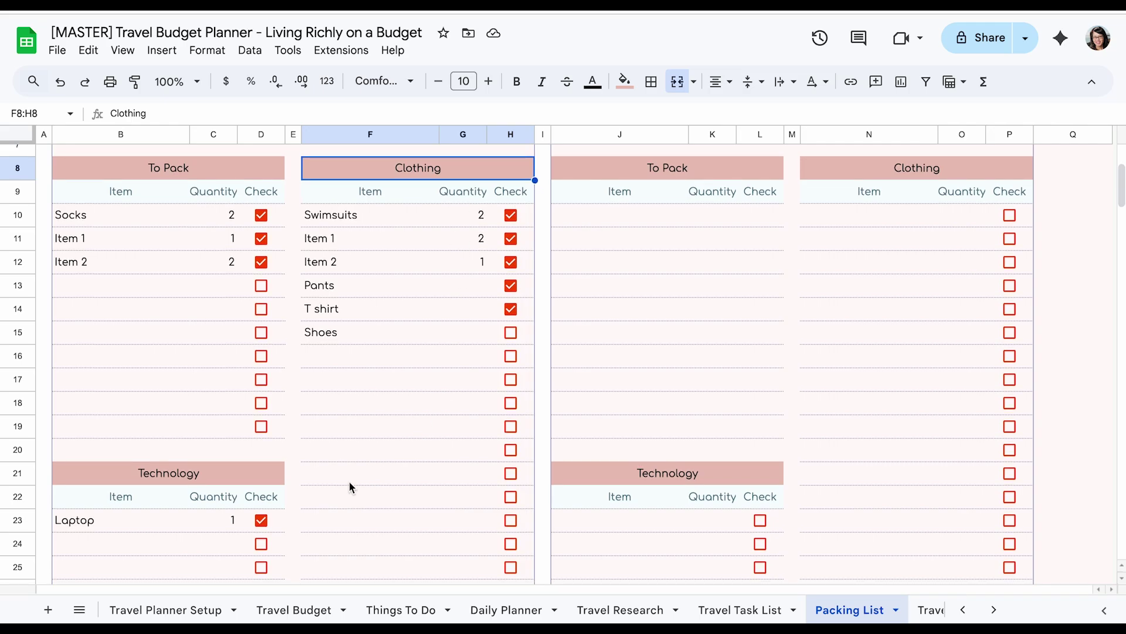
scroll(387, 505, up, 1)
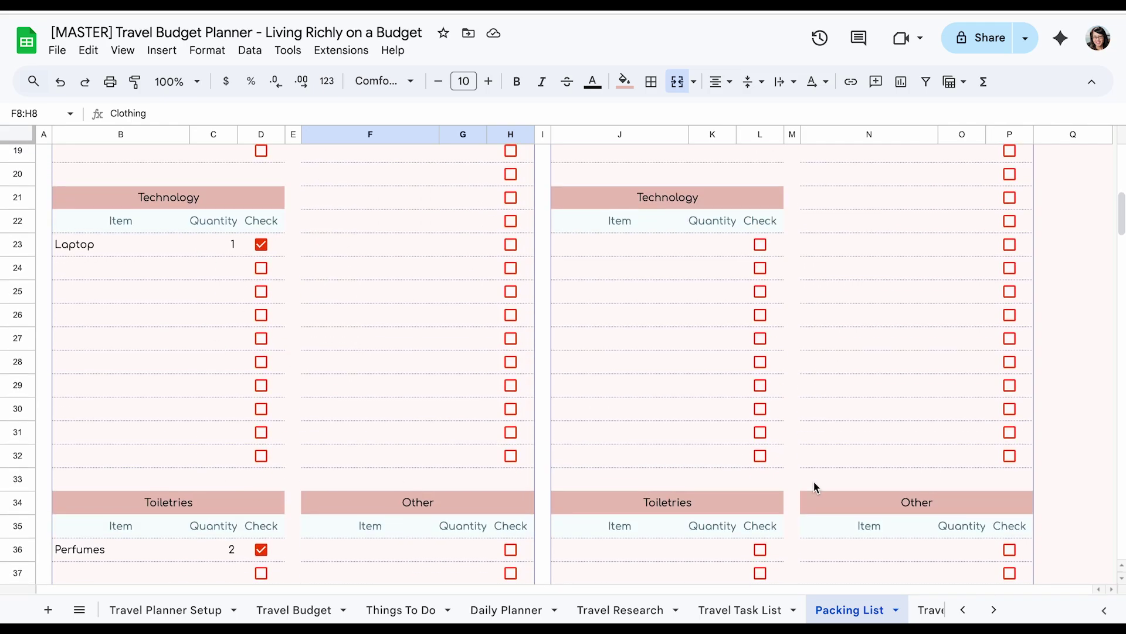
scroll(385, 387, up, 5)
click(619, 371)
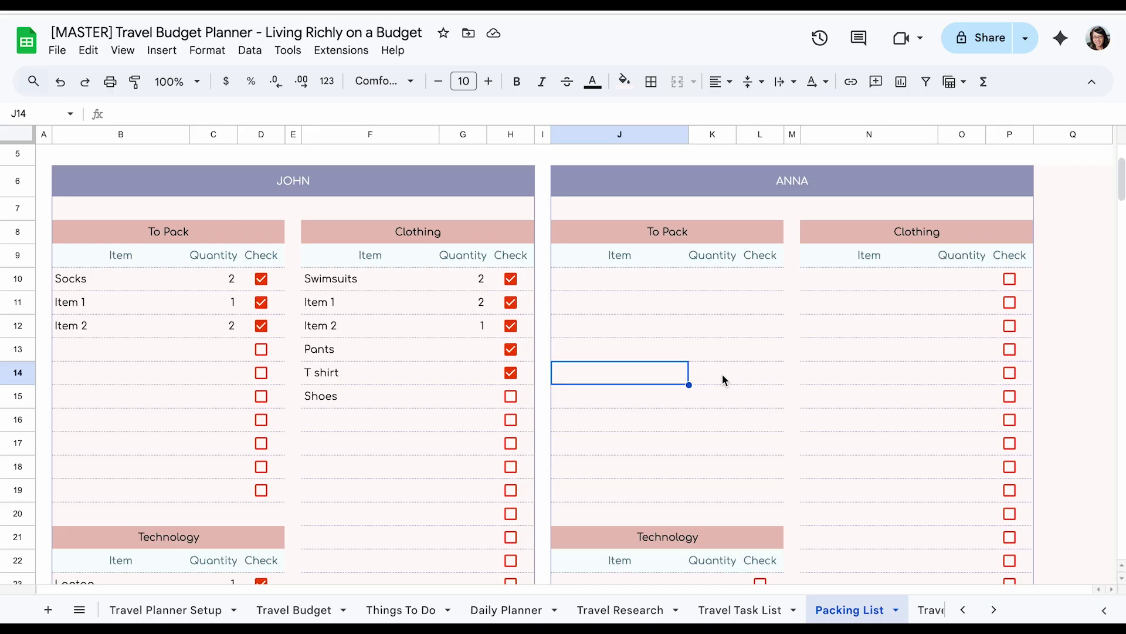
click(929, 610)
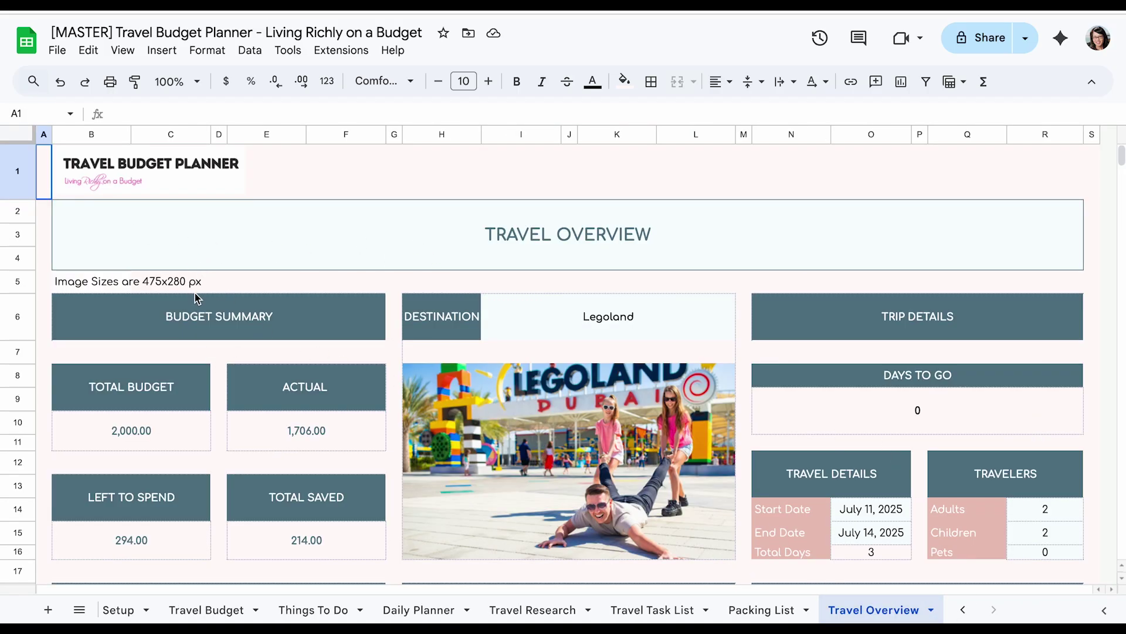
scroll(184, 303, down, 1)
scroll(386, 478, down, 2)
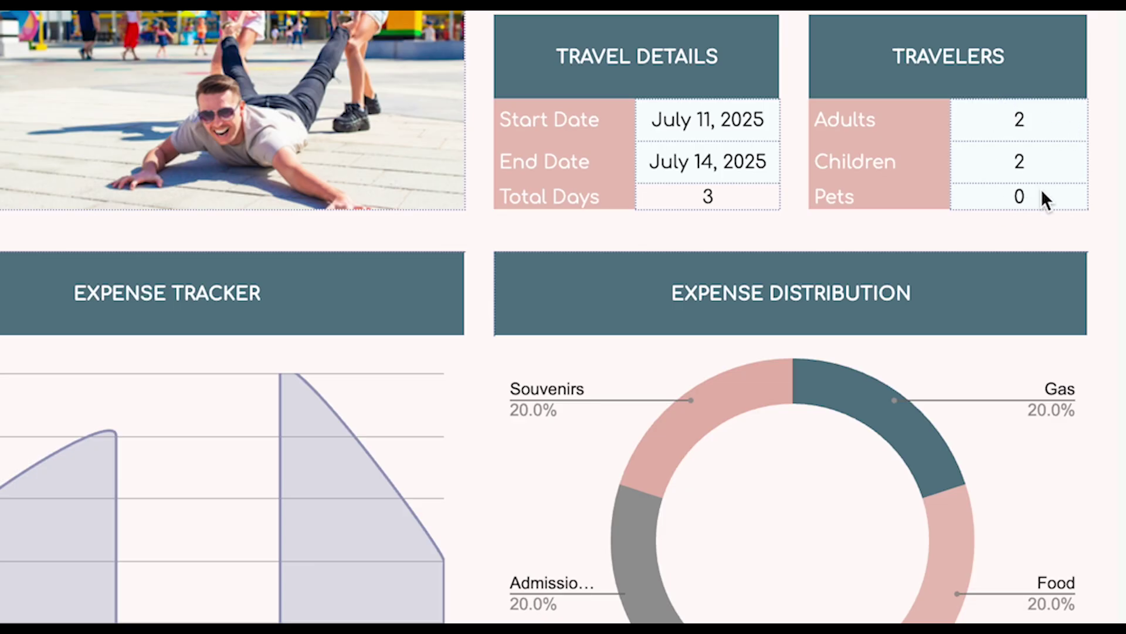
scroll(1032, 191, up, 5)
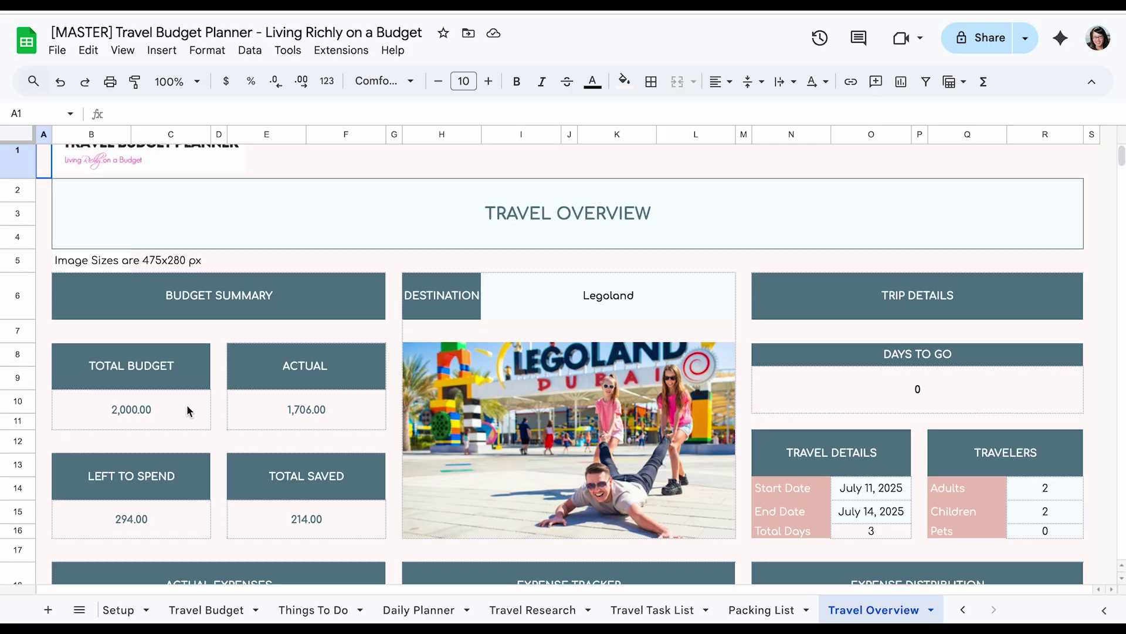
scroll(187, 403, down, 1)
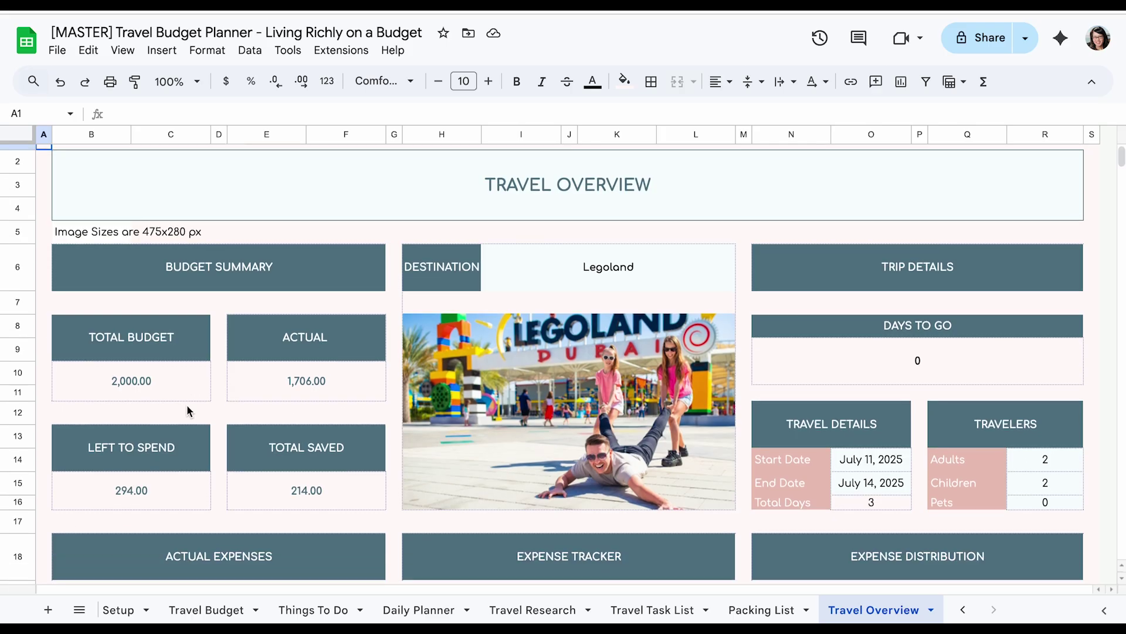
click(186, 391)
click(346, 391)
scroll(346, 385, down, 1)
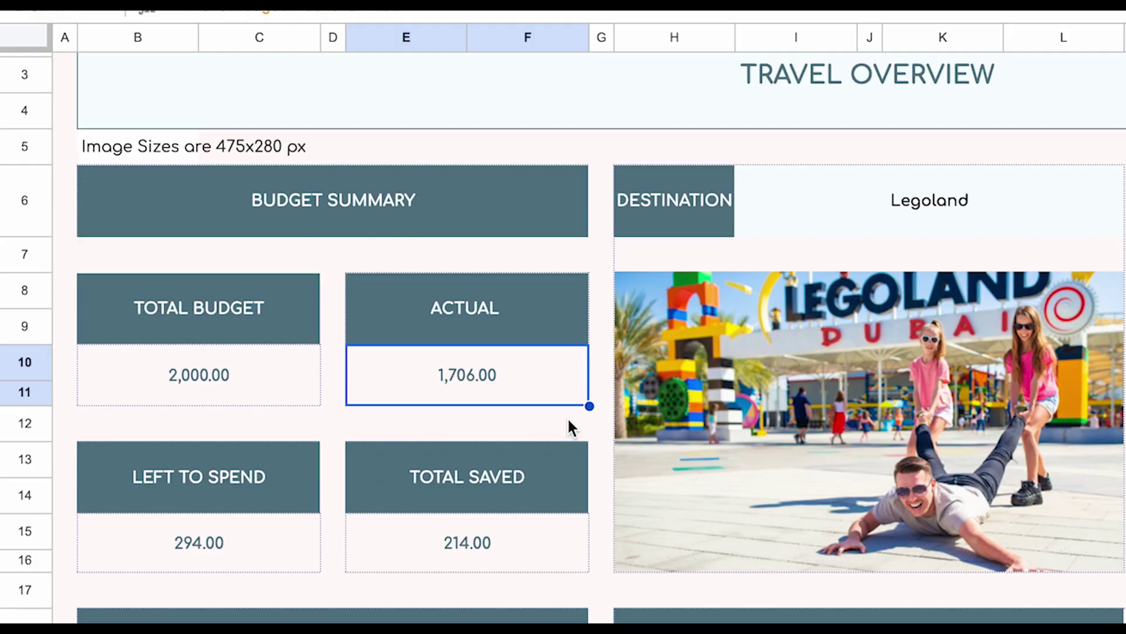
scroll(566, 410, down, 5)
click(231, 251)
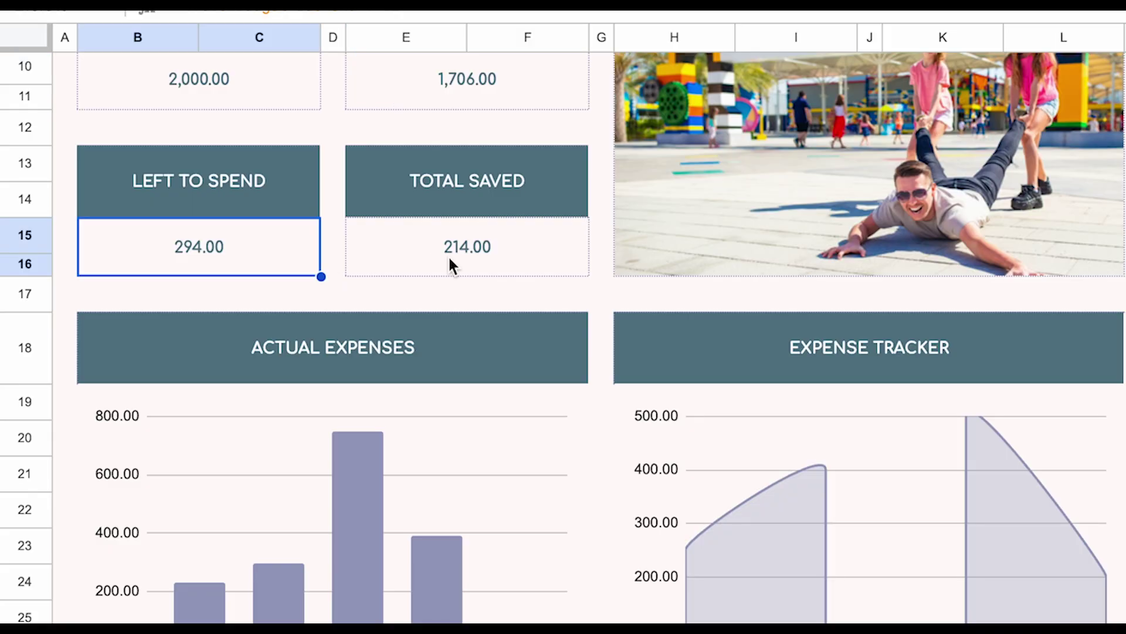
click(468, 262)
scroll(516, 434, down, 6)
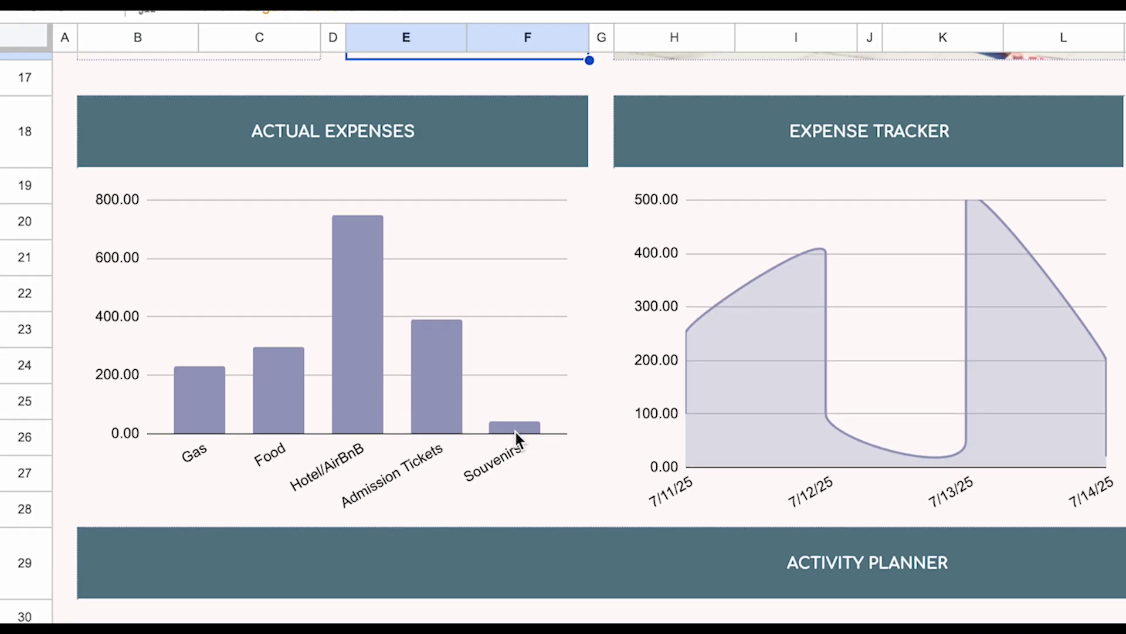
scroll(293, 317, up, 1)
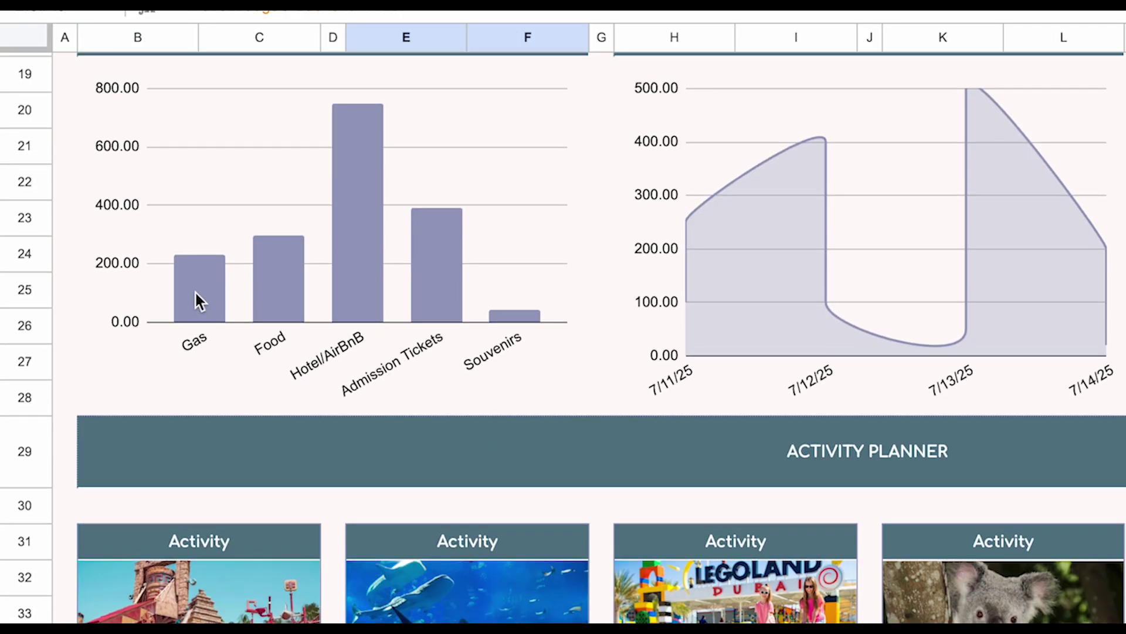
scroll(196, 299, up, 5)
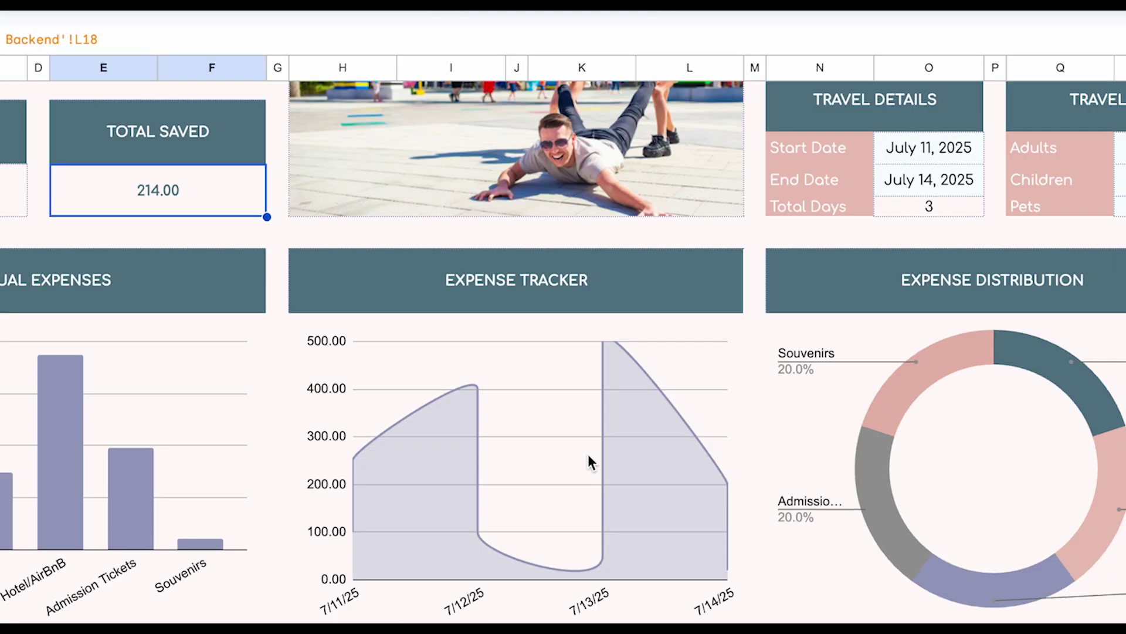
scroll(961, 500, down, 3)
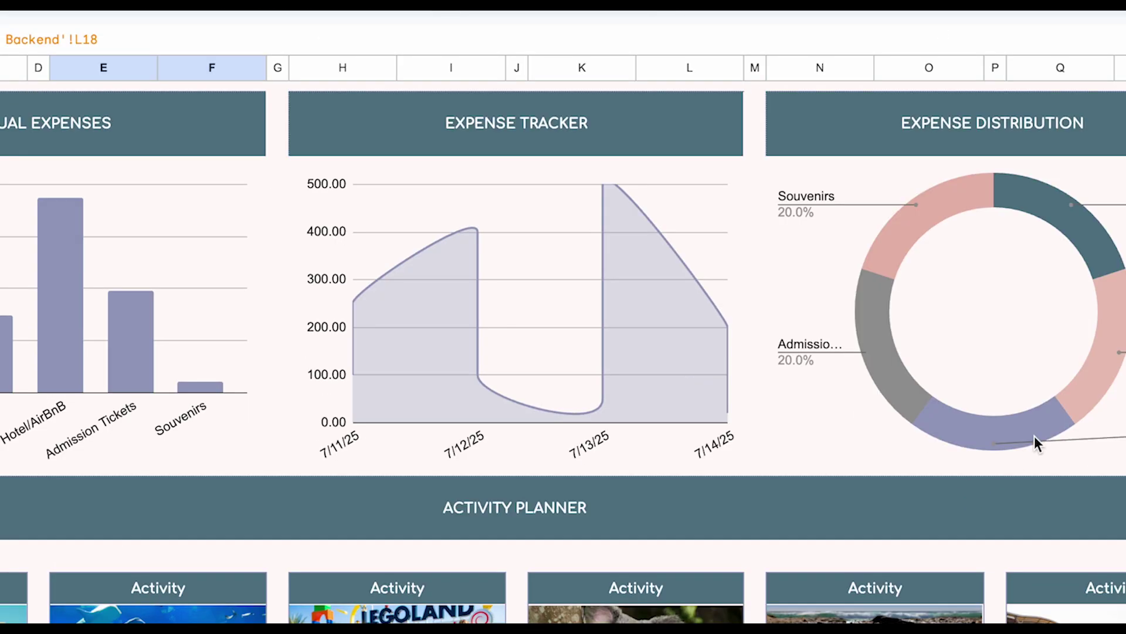
scroll(868, 414, down, 3)
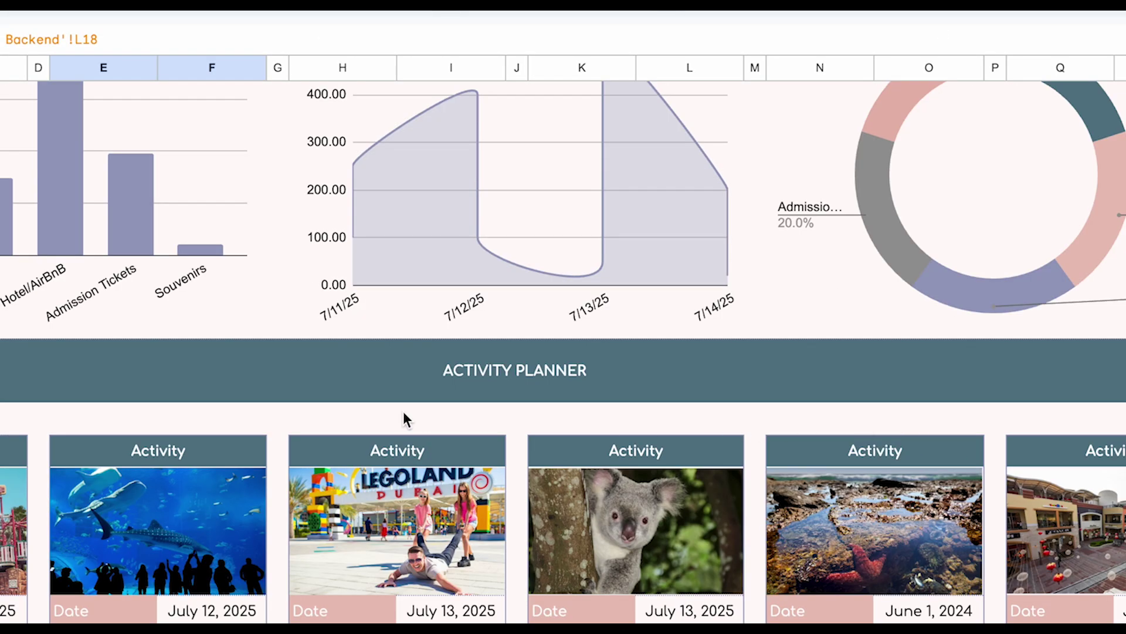
scroll(403, 421, down, 4)
scroll(376, 360, up, 5)
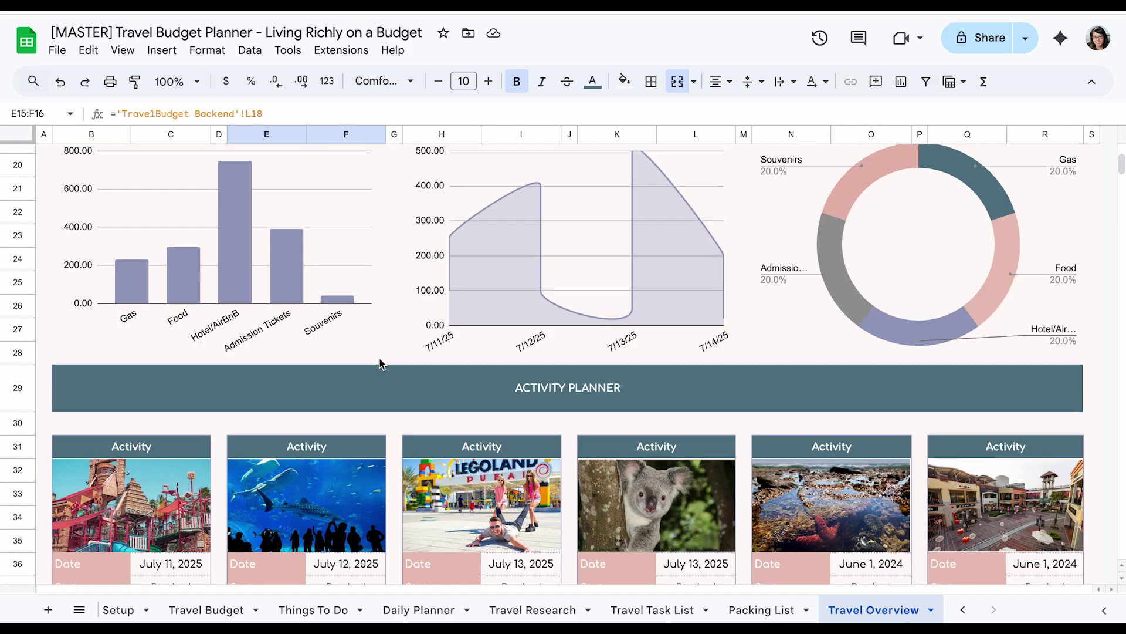
scroll(379, 360, down, 3)
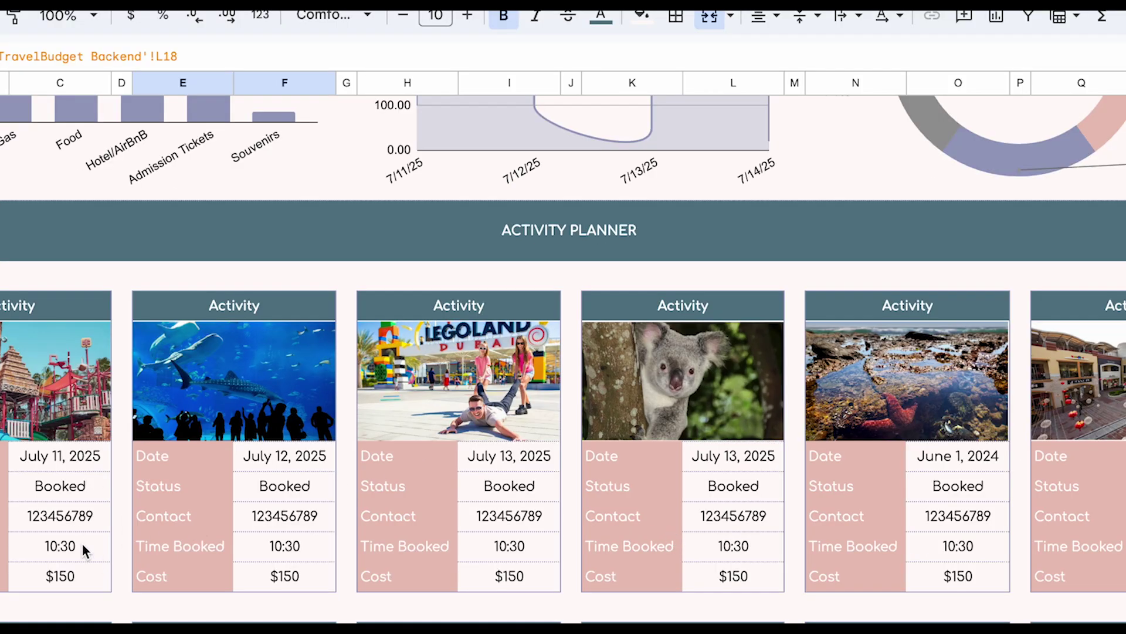
click(93, 520)
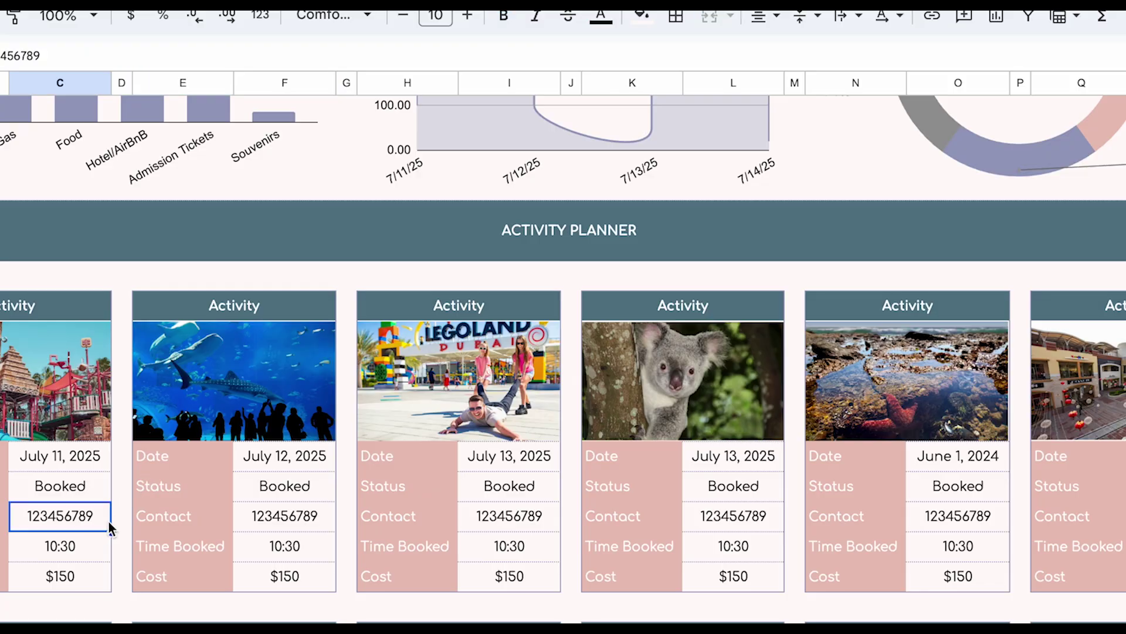
scroll(224, 530, down, 2)
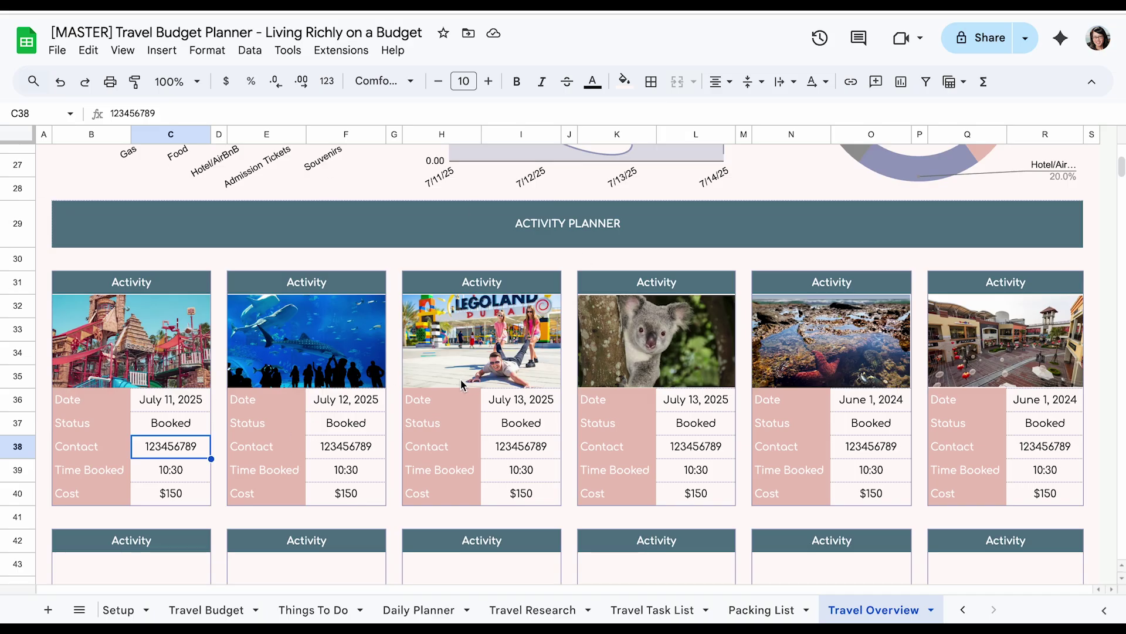
scroll(239, 364, down, 3)
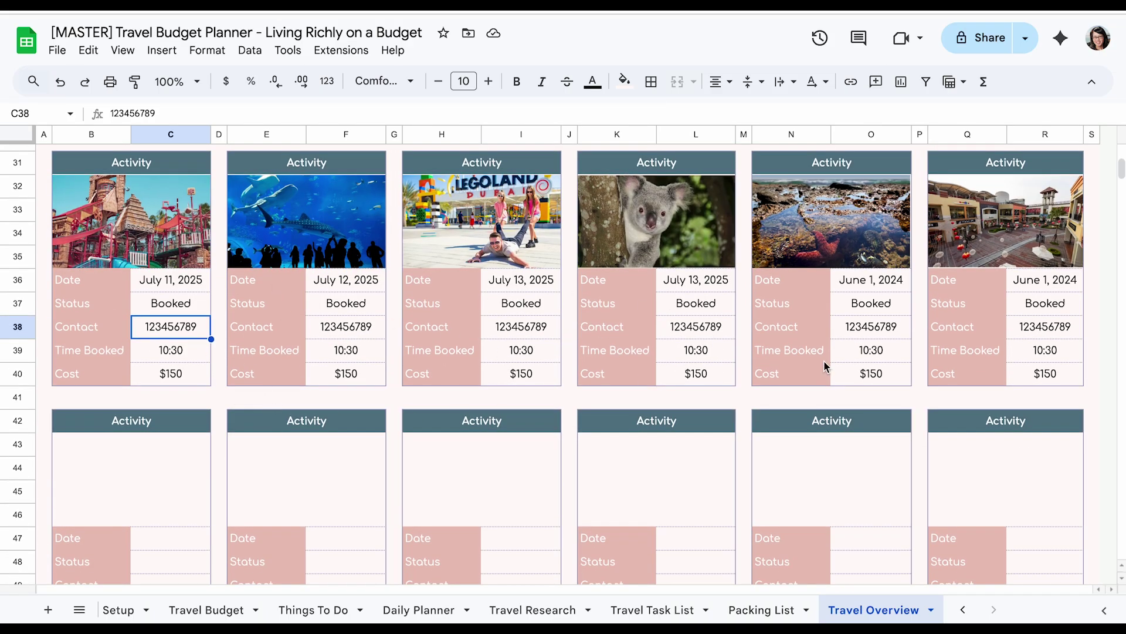
scroll(1013, 372, down, 10)
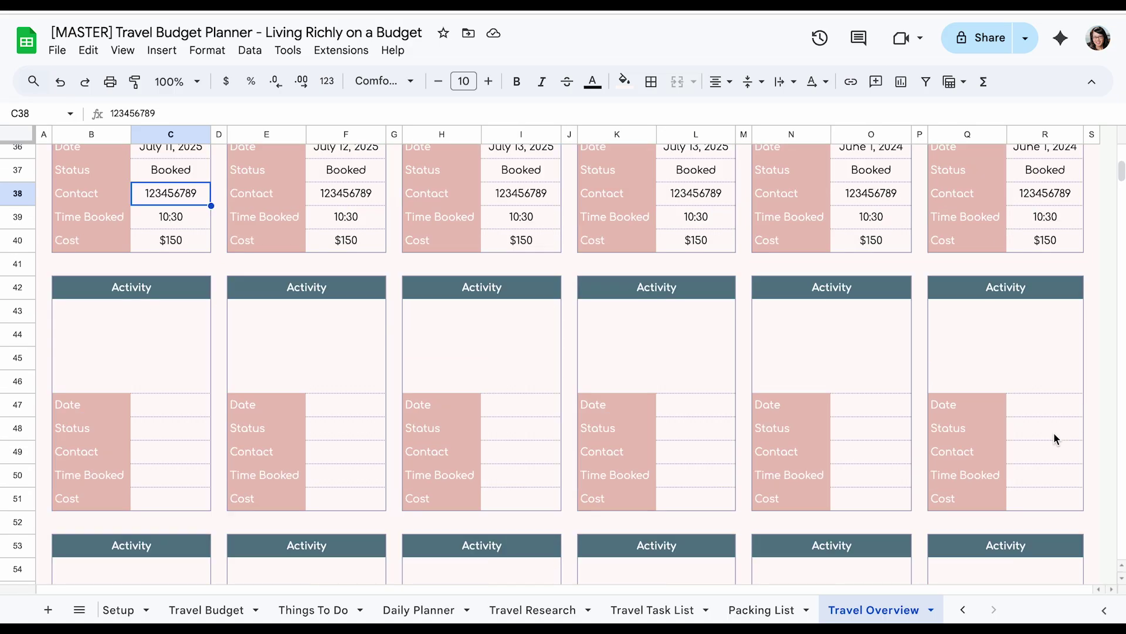
Scroll up on the Gumroad Travel Budget Planner product page.
scroll(1041, 444, up, 10)
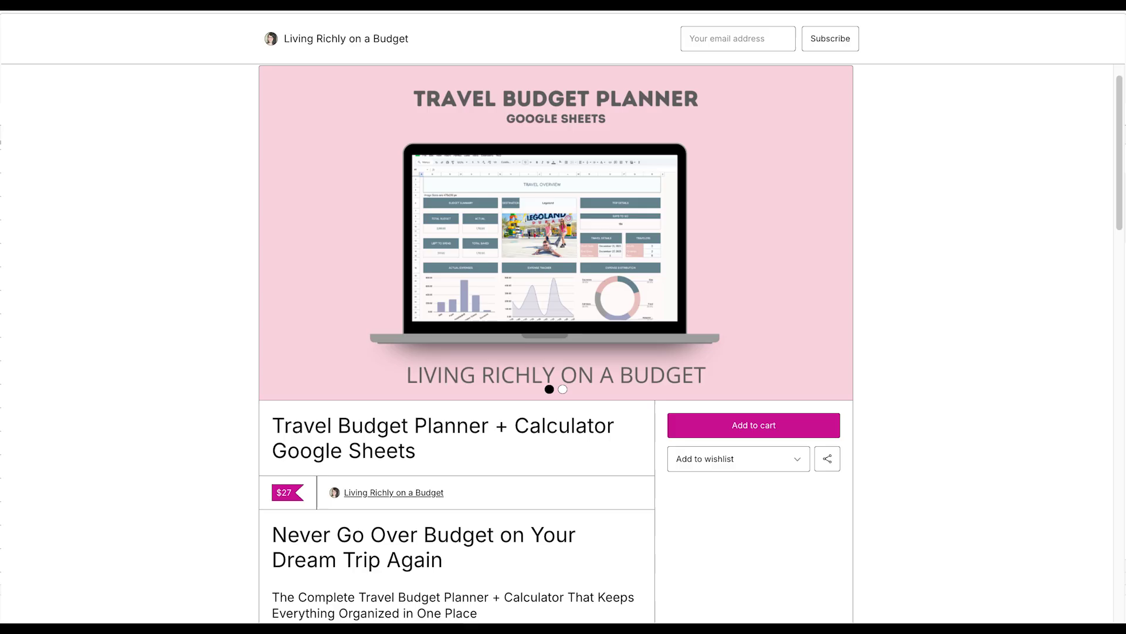